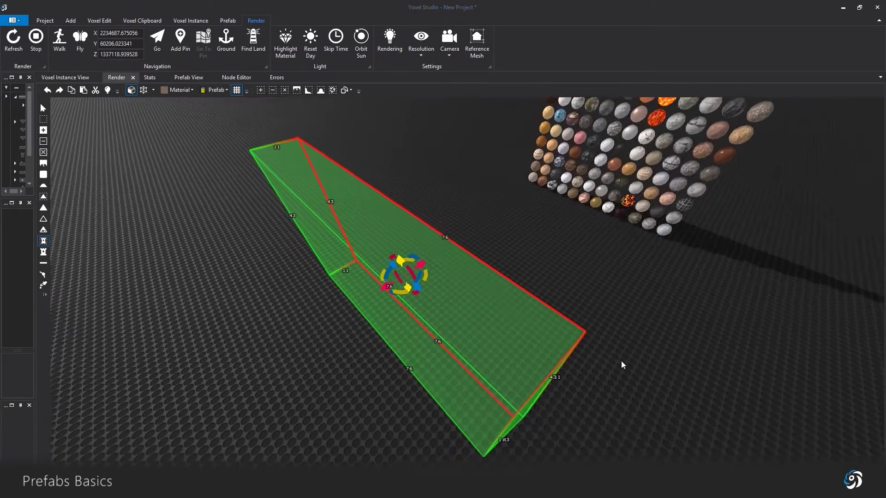
# Adjust the bounding box of the large green prefab on the work grid.
pyautogui.moveTo(377, 323); pyautogui.dragTo(524, 232)
pyautogui.press('a')
pyautogui.moveTo(479, 226); pyautogui.dragTo(512, 266, button='right')
pyautogui.scroll(-3, 512, 266)
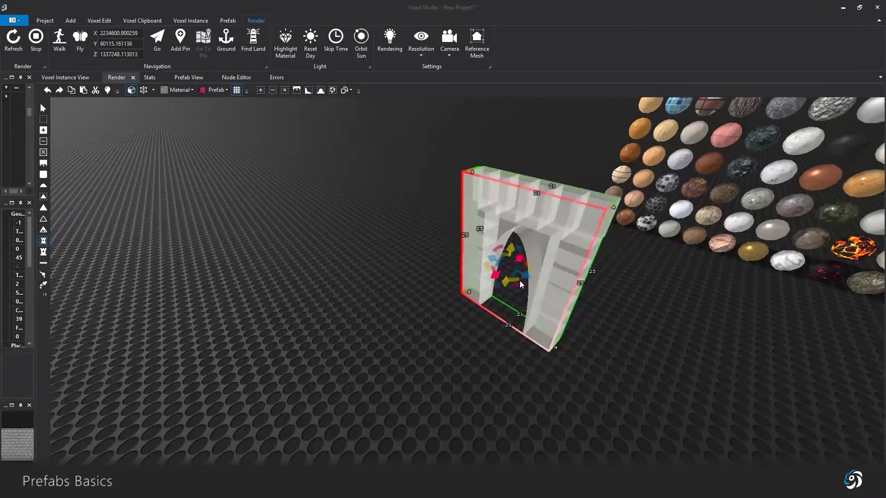
# Add the stone arch bridge prefab at 21 × 25 × 11 and move its selection box off the placed copy.
pyautogui.click(260, 90)
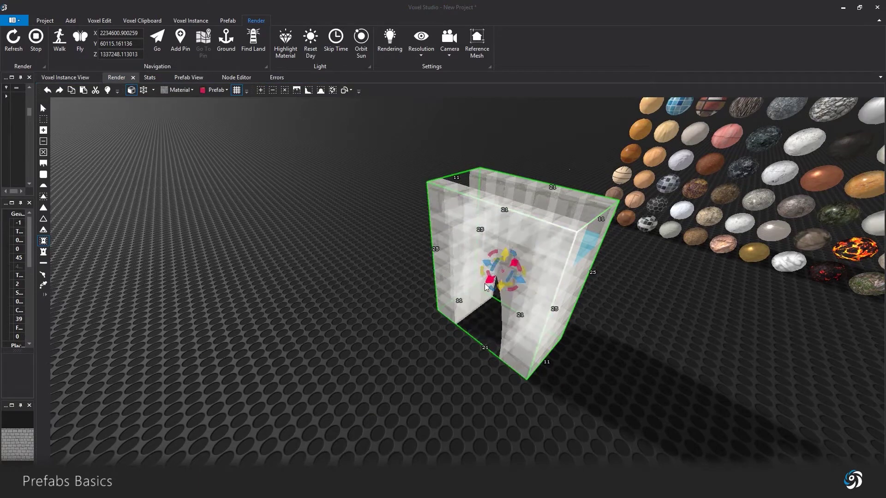
pyautogui.click(486, 287)
pyautogui.moveTo(423, 329); pyautogui.dragTo(345, 380)
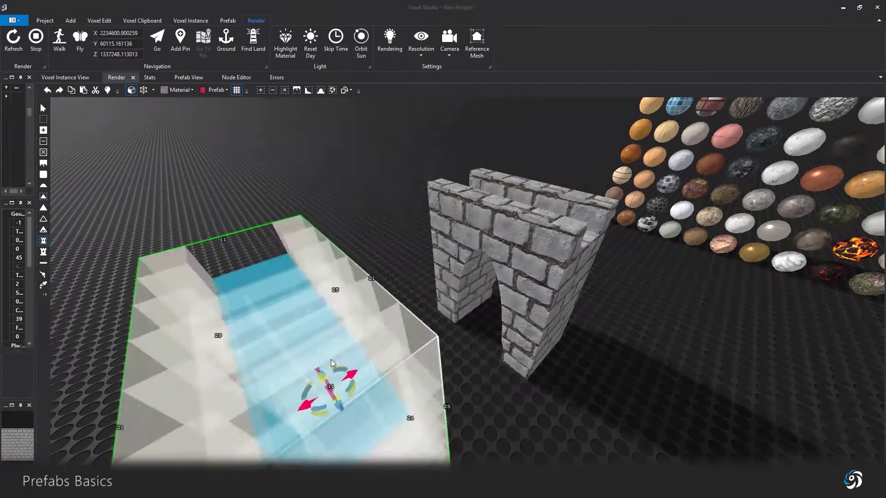
pyautogui.press('d')
pyautogui.press('w')
pyautogui.press('s')
pyautogui.press('a')
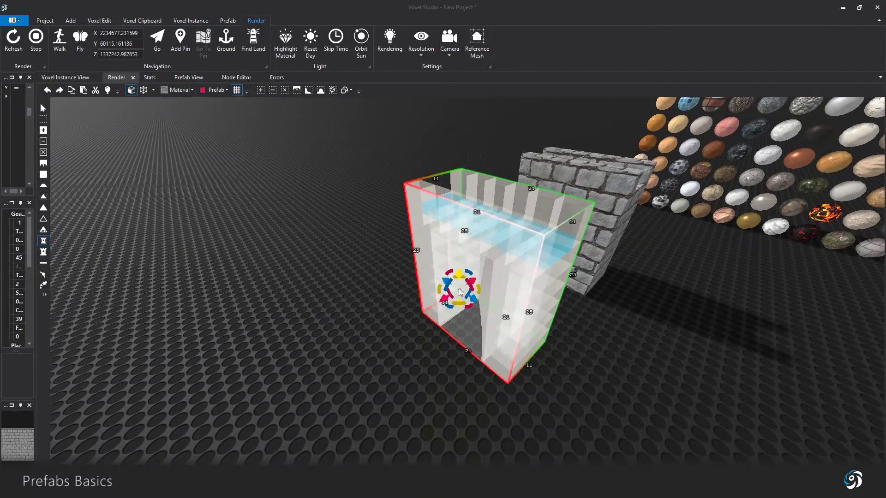
# Stretch the arch bridge prefab's selection box to a depth of 31.
pyautogui.moveTo(444, 302); pyautogui.dragTo(245, 387)
pyautogui.press('s')
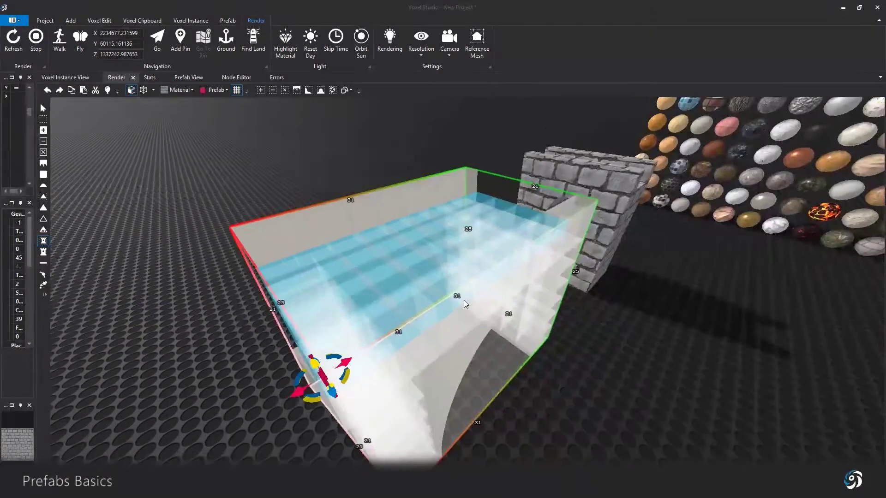
pyautogui.press('a')
pyautogui.press('w')
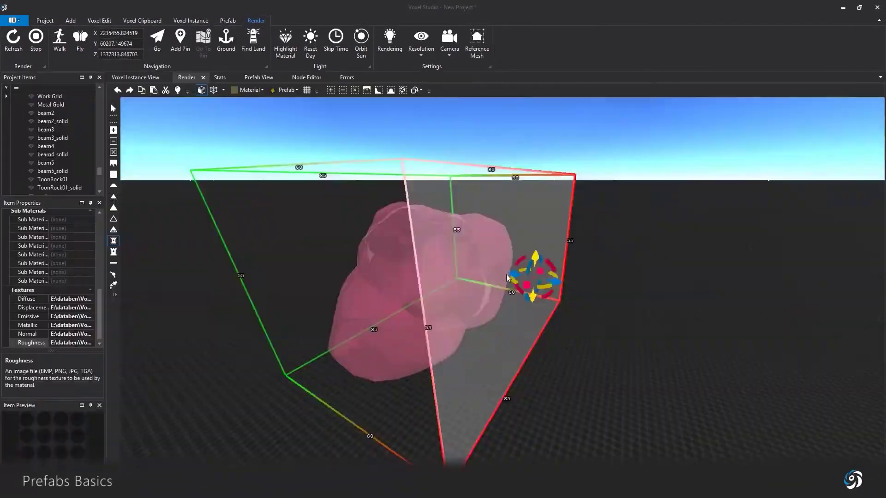
# Adjust the pink rock prefab's bounding box using the gizmo on its side face.
pyautogui.press('w')
pyautogui.moveTo(545, 302); pyautogui.dragTo(626, 329)
pyautogui.click(541, 262)
pyautogui.moveTo(492, 214); pyautogui.dragTo(500, 265)
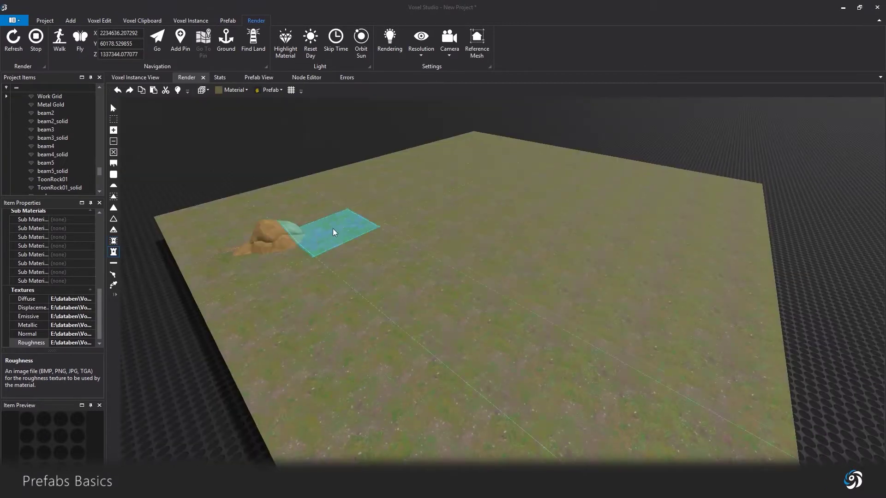
# Stamp three rock prefabs beside the existing rock on the grass terrain.
pyautogui.click(333, 232)
pyautogui.click(328, 247)
pyautogui.click(339, 276)
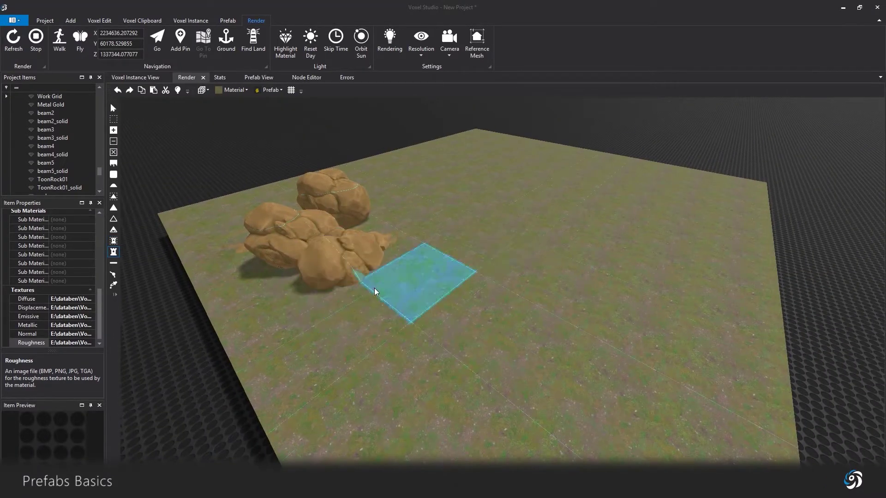
# Set the prefab brush to 13 × 13 × 13 with locked sizes and stamp small rocks mid-terrain.
pyautogui.click(203, 91)
pyautogui.moveTo(242, 170); pyautogui.dragTo(233, 170)
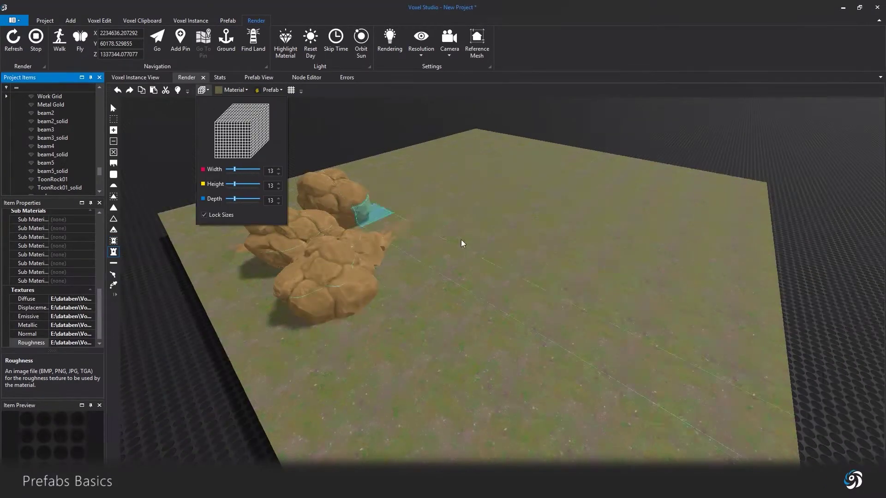
pyautogui.click(446, 236)
pyautogui.click(480, 238)
# Enlarge the prefab brush and stamp a cluster of large rocks toward the far edge of the grass, plus another one closer.
pyautogui.click(203, 91)
pyautogui.moveTo(234, 170); pyautogui.dragTo(249, 170)
pyautogui.click(475, 174)
pyautogui.click(522, 192)
pyautogui.click(589, 208)
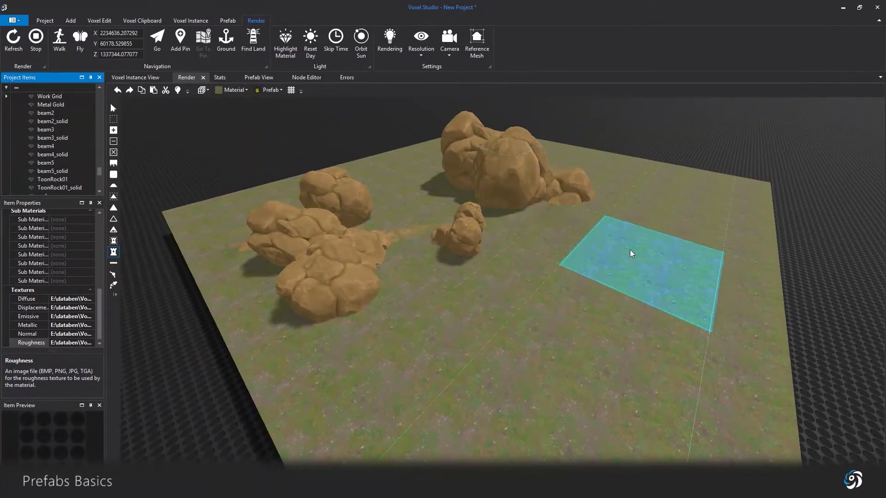
pyautogui.click(592, 256)
# Reduce the prefab brush size and stamp a smaller rock in the terrain's foreground.
pyautogui.click(203, 91)
pyautogui.moveTo(249, 170); pyautogui.dragTo(236, 171)
pyautogui.click(504, 299)
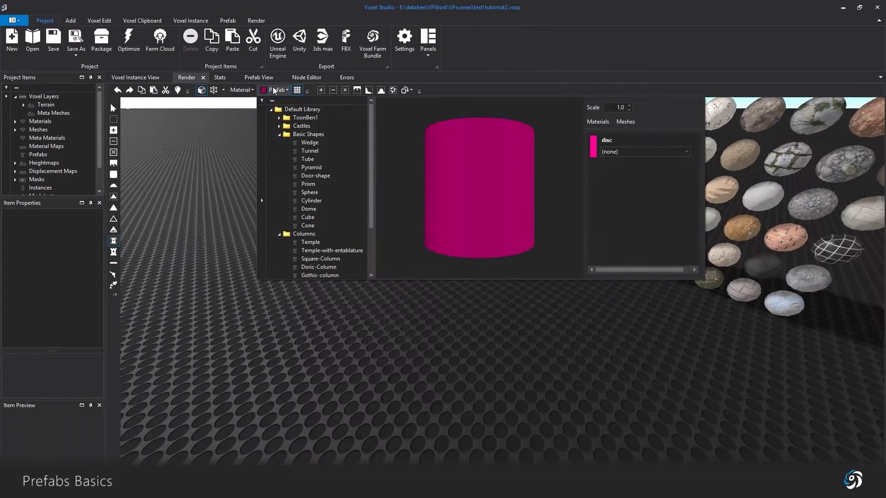
# Preview the Wedge, Tunnel, Pyramid and Prism prefabs under Basic Shapes and browse further through the Default Library.
pyautogui.click(312, 143)
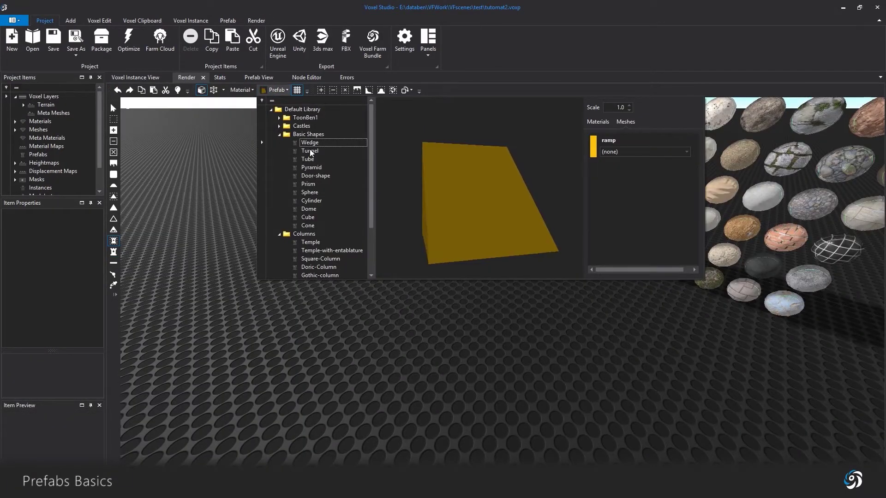
pyautogui.click(310, 152)
pyautogui.click(311, 168)
pyautogui.click(313, 184)
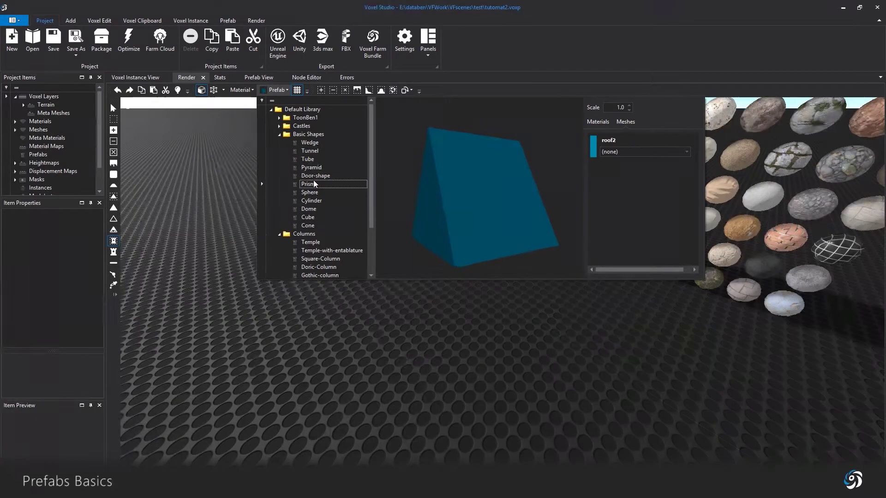
pyautogui.scroll(-2, 314, 184)
pyautogui.click(317, 201)
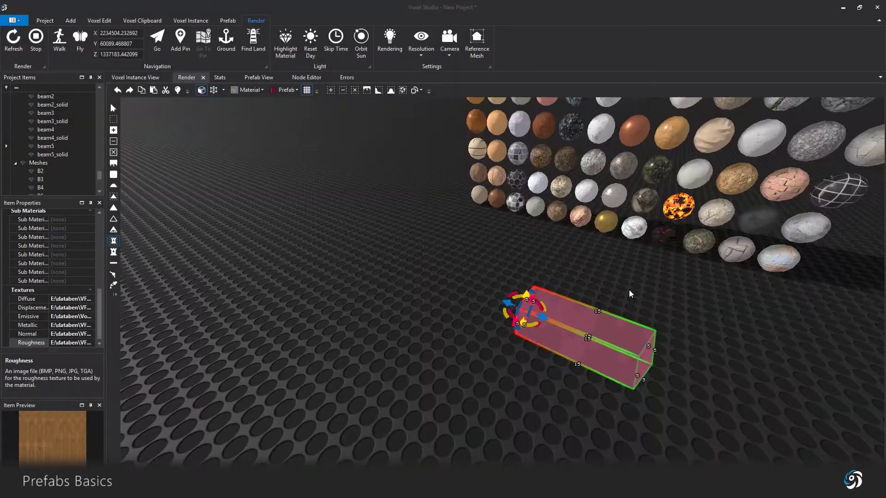
# Stretch the pink beam-shaped prefab box across the work grid and add the prefab to the scene.
pyautogui.moveTo(547, 320); pyautogui.dragTo(187, 150)
pyautogui.click(330, 91)
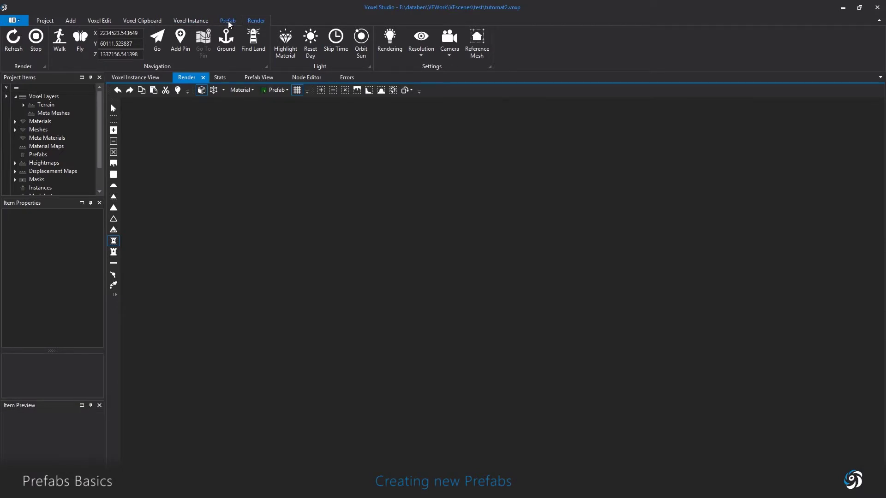
# Create a new prefab grammar source file and write an empty main { } module starting on line 6.
pyautogui.click(227, 21)
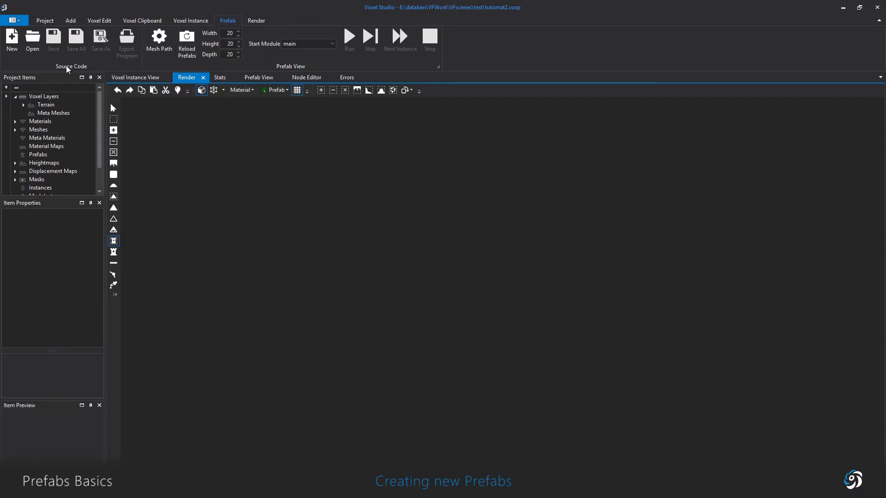
pyautogui.click(13, 40)
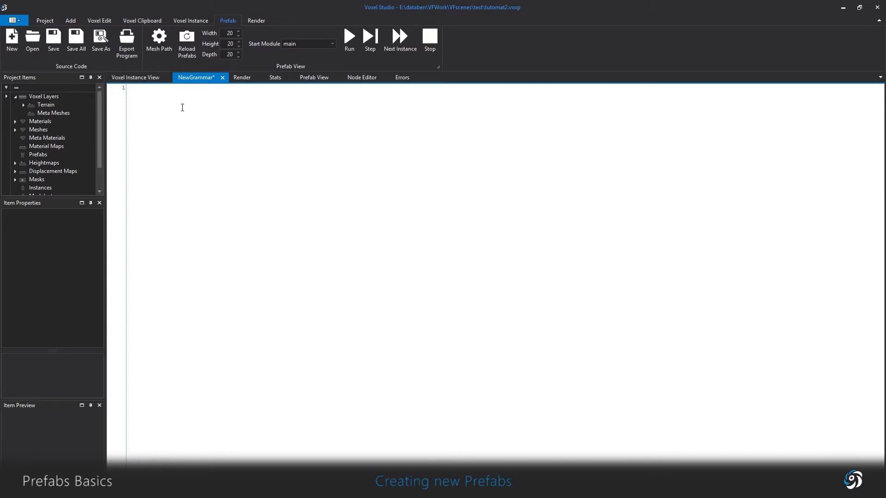
pyautogui.press('Return')
pyautogui.press('Return')
pyautogui.press('Return')
pyautogui.press('Return')
# Save the grammar source code as test2 in the test folder.
pyautogui.click(56, 45)
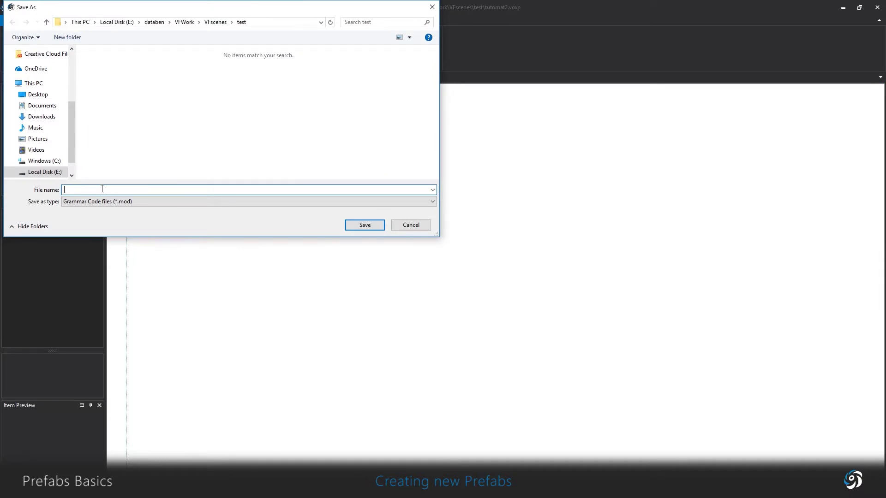
pyautogui.write('test')
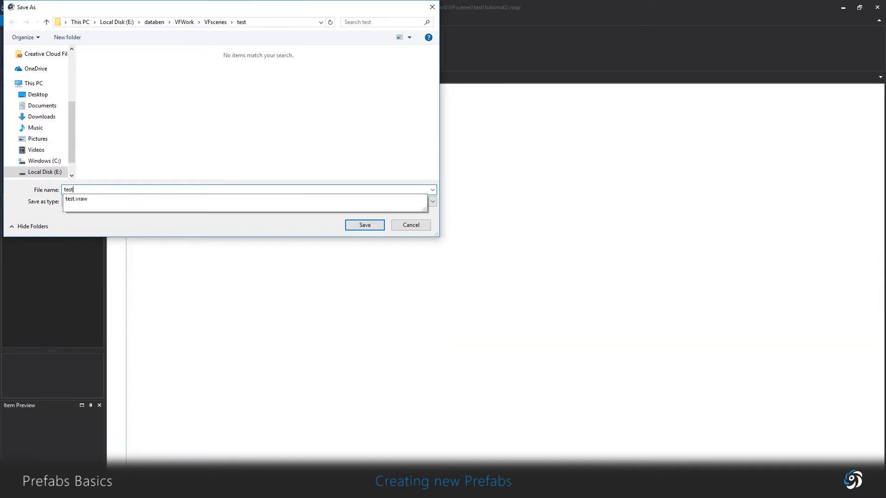
pyautogui.write('2')
pyautogui.click(364, 225)
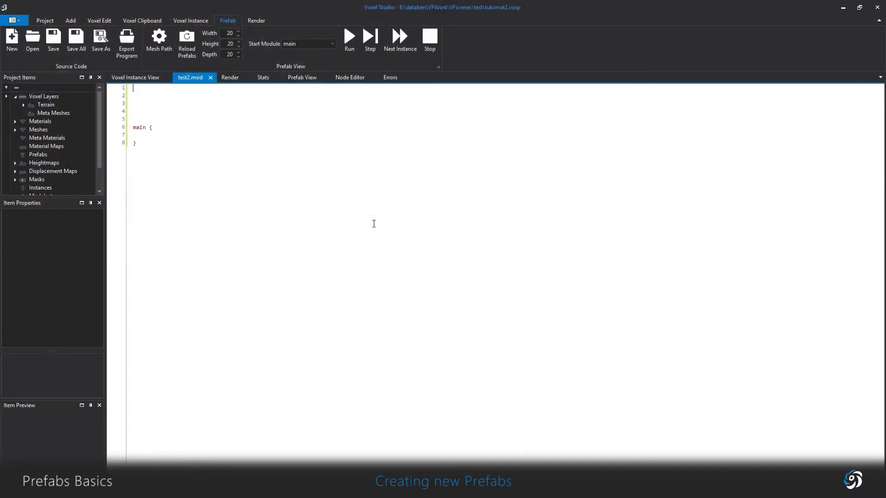
# Export the compiled prefab program as test2 into the VoxelStudio Default Library's ToonBen1 folder.
pyautogui.click(126, 43)
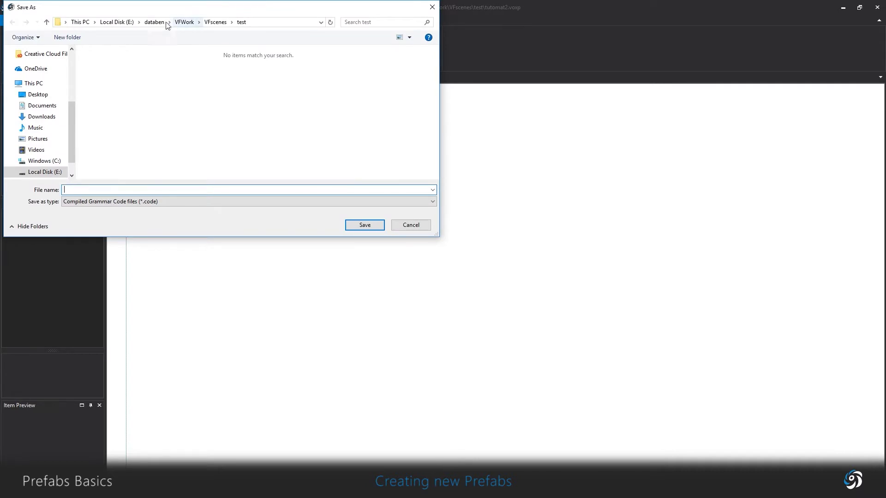
pyautogui.click(154, 22)
pyautogui.click(111, 143)
pyautogui.doubleClick(111, 143)
pyautogui.doubleClick(122, 93)
pyautogui.doubleClick(115, 93)
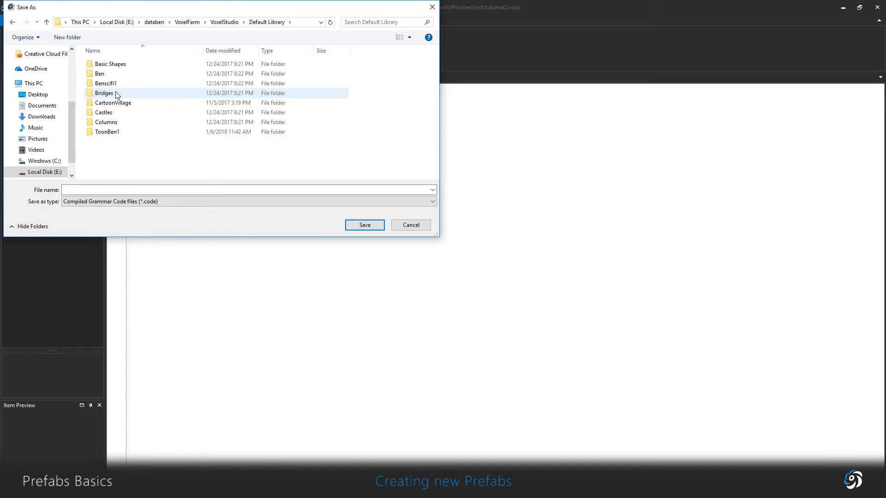
pyautogui.doubleClick(111, 132)
pyautogui.click(97, 190)
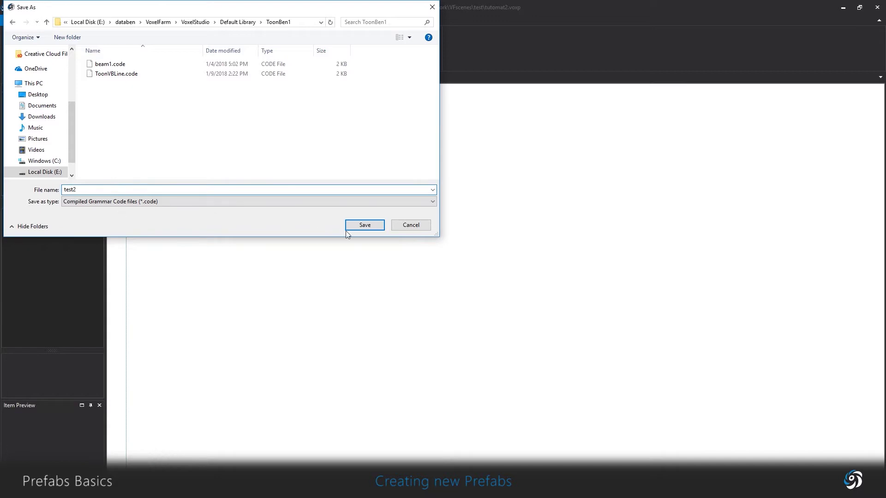
pyautogui.click(368, 225)
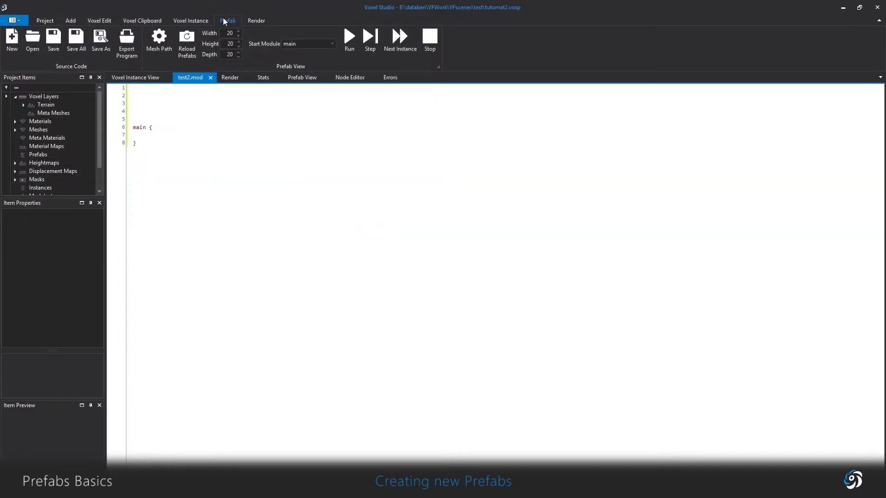
# Open the project's path settings and compare the code lookup directory with the Default Library folder in File Explorer.
pyautogui.click(45, 21)
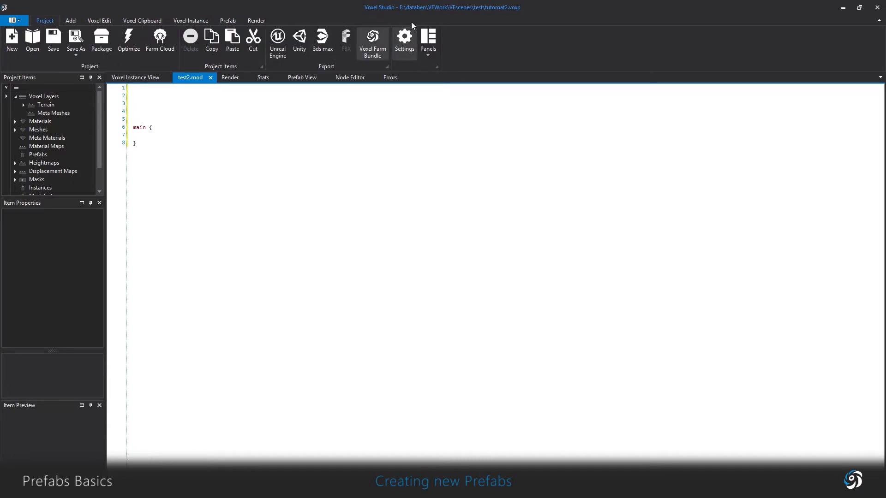
pyautogui.click(404, 44)
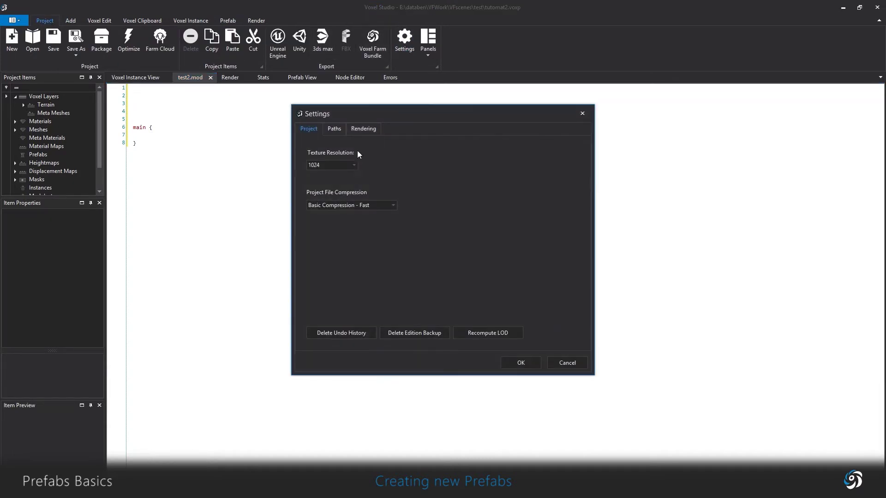
pyautogui.click(334, 129)
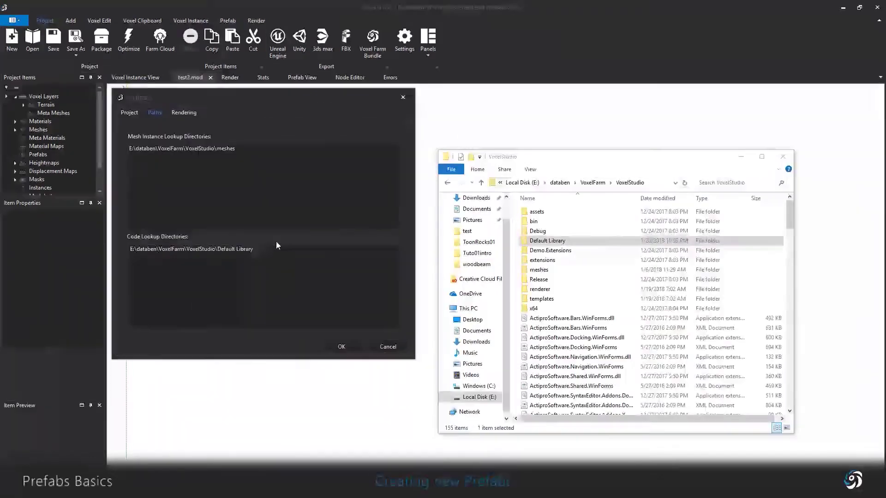
pyautogui.click(537, 244)
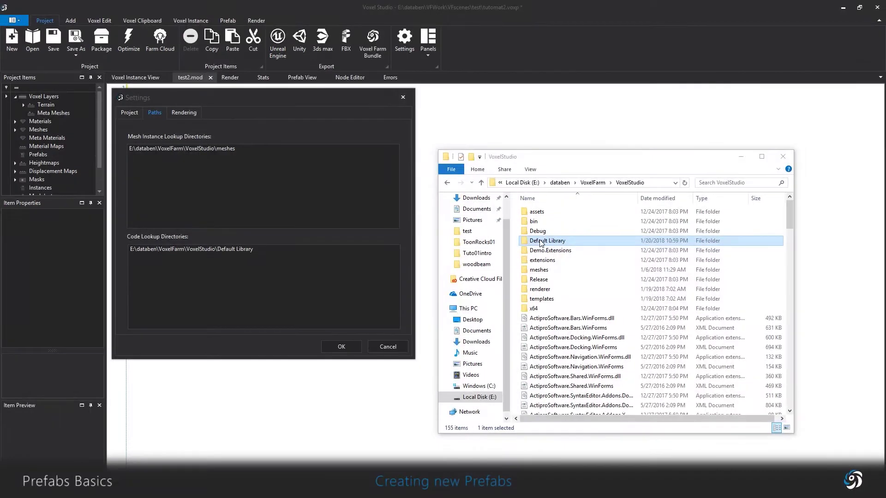
pyautogui.moveTo(248, 249); pyautogui.dragTo(157, 250)
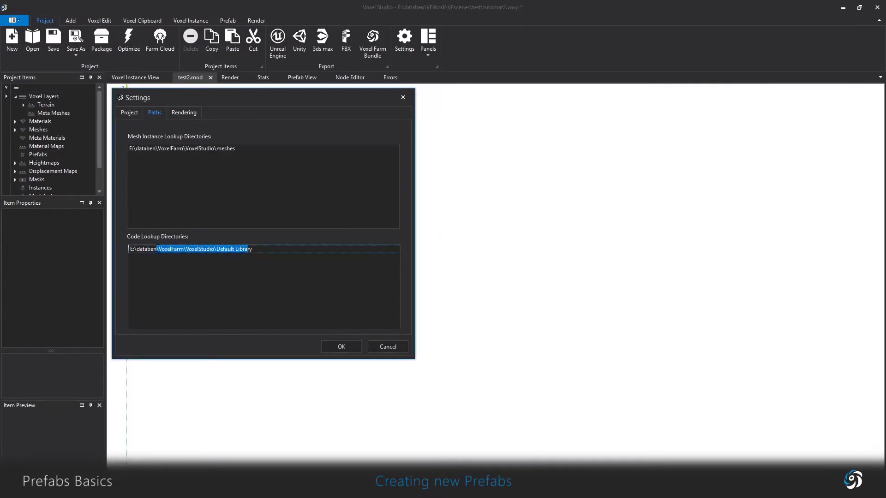
# Switch to File Explorer and browse the meshes folder that serves as the mesh instance lookup directory.
pyautogui.hotkey('alt', 'Tab')
pyautogui.click(539, 270)
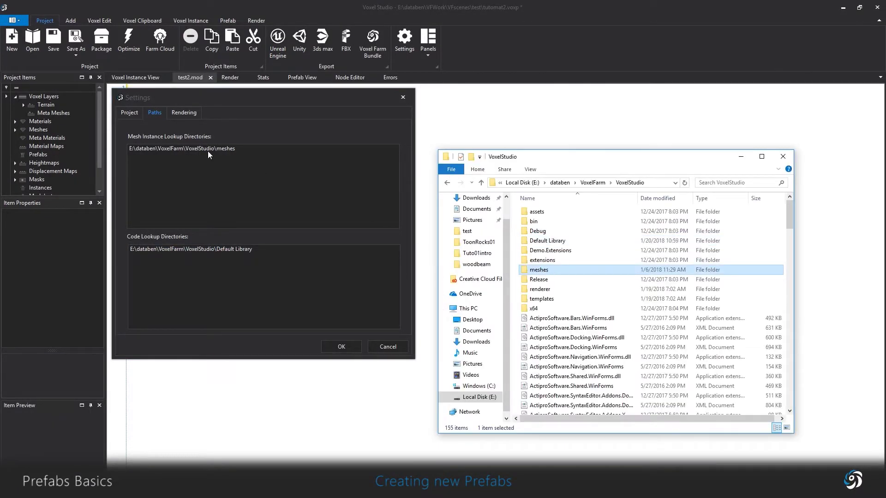
pyautogui.doubleClick(539, 270)
pyautogui.scroll(-6, 564, 269)
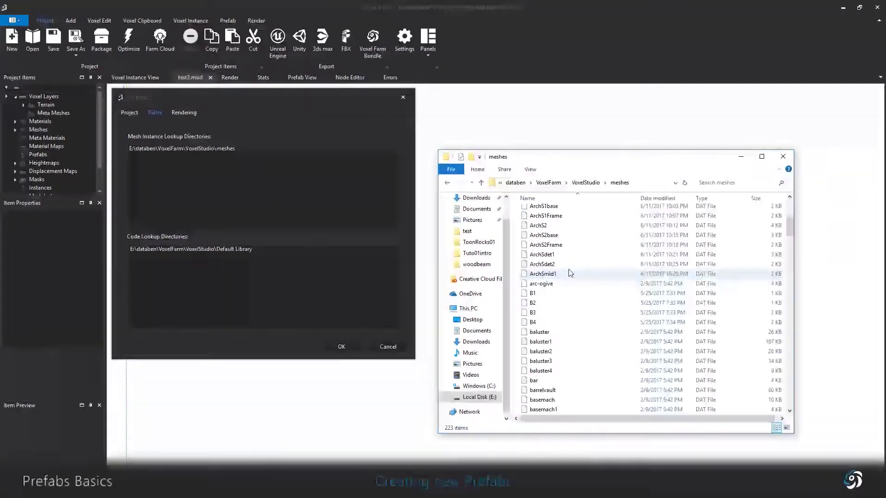
pyautogui.scroll(-1, 569, 271)
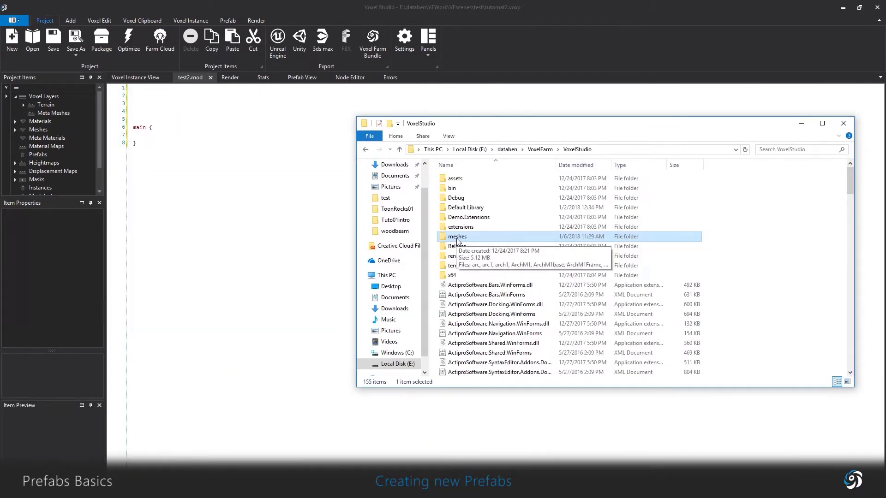
# Open the VoxelStudio meshes folder again, look through its DAT and FBX mesh files and select basemach.
pyautogui.doubleClick(457, 237)
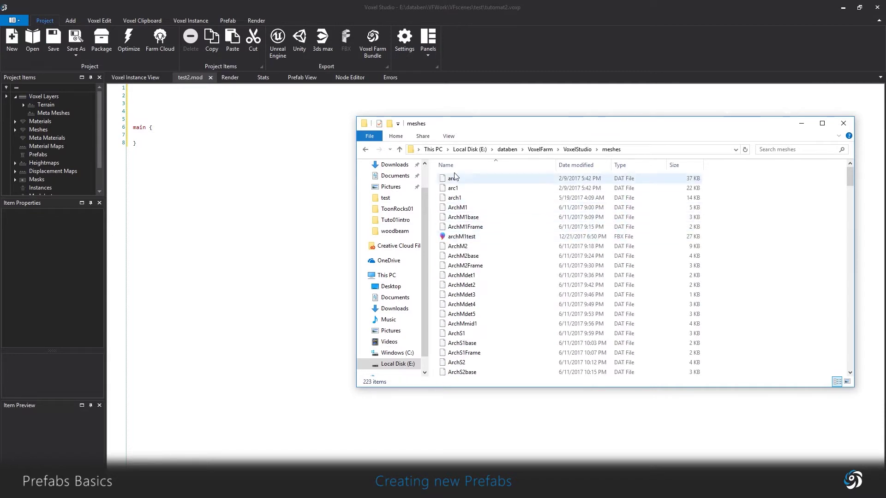
pyautogui.scroll(-12, 477, 274)
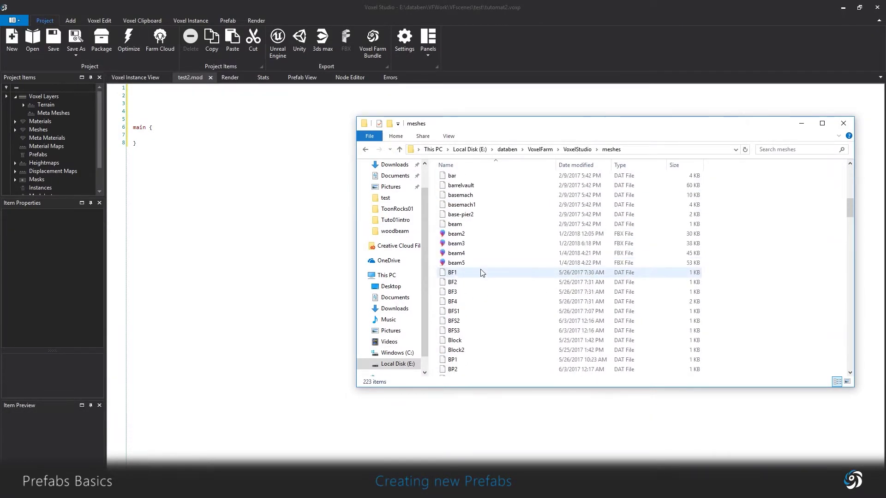
pyautogui.scroll(1, 479, 267)
pyautogui.click(464, 224)
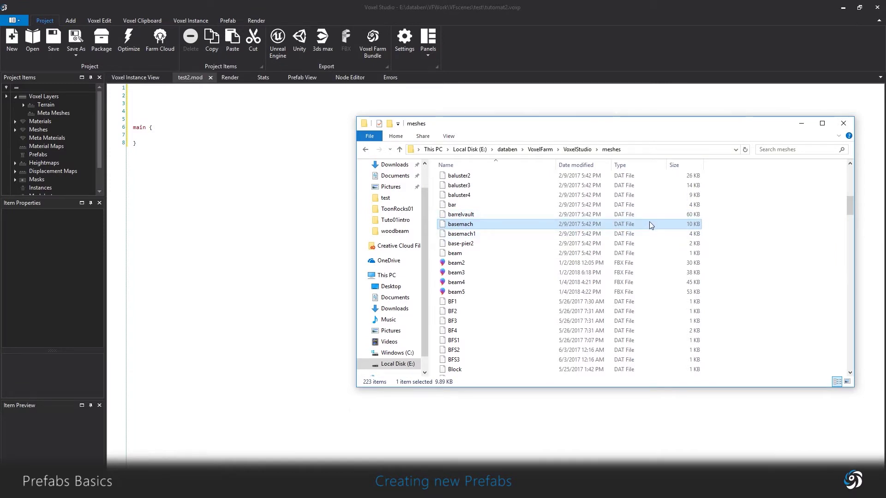
# Look over the beam2 to beam5 FBX meshes in the meshes folder and inspect the sphere prefab preview in Voxel Studio.
pyautogui.click(477, 263)
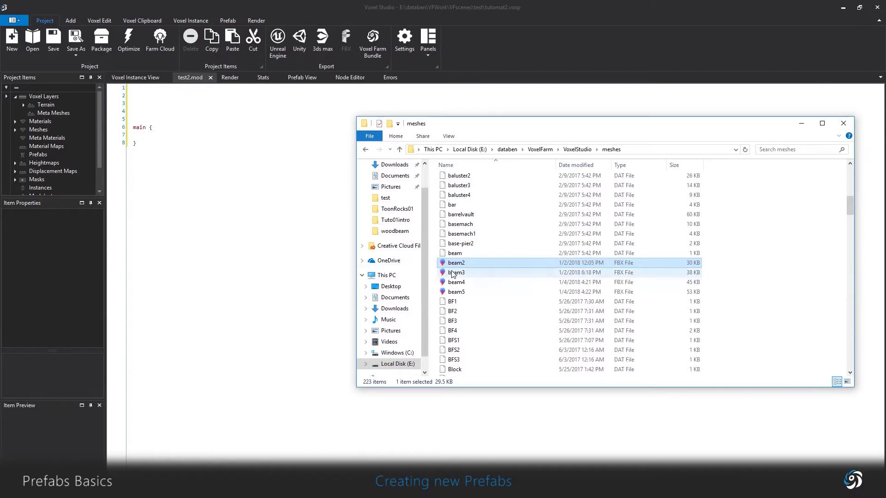
pyautogui.click(454, 273)
pyautogui.click(475, 282)
pyautogui.click(504, 292)
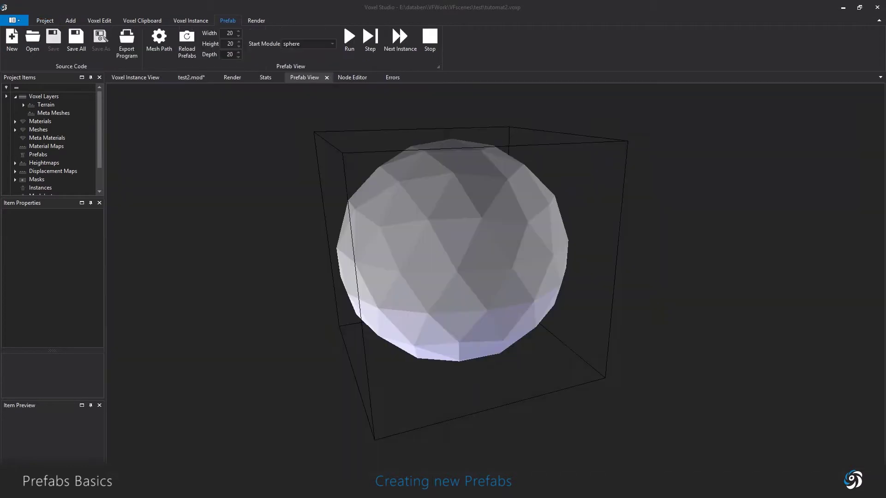
pyautogui.moveTo(549, 281); pyautogui.dragTo(514, 233)
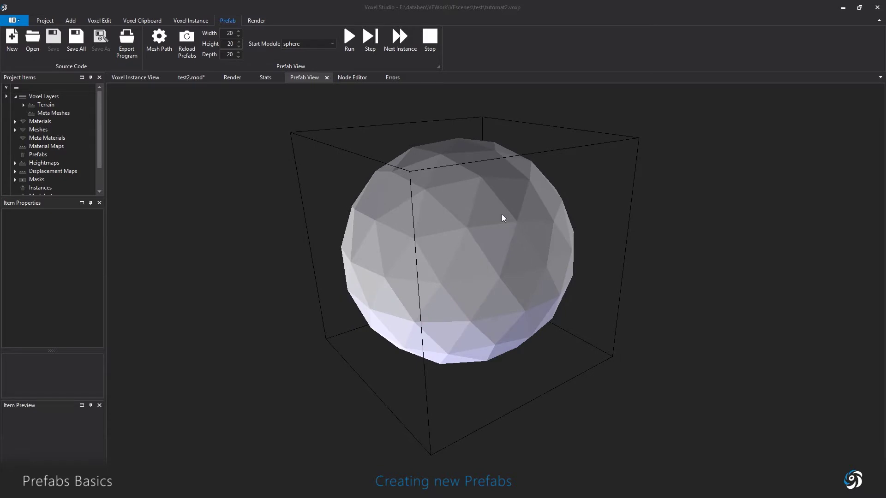
pyautogui.moveTo(546, 327); pyautogui.dragTo(488, 295)
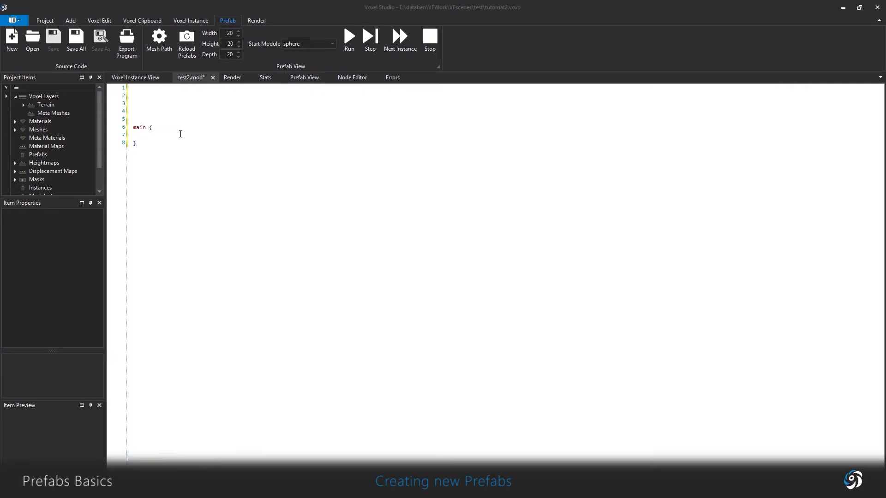
# Insert four blank lines above the main block in test2.mod to make room for a new module.
pyautogui.click(156, 119)
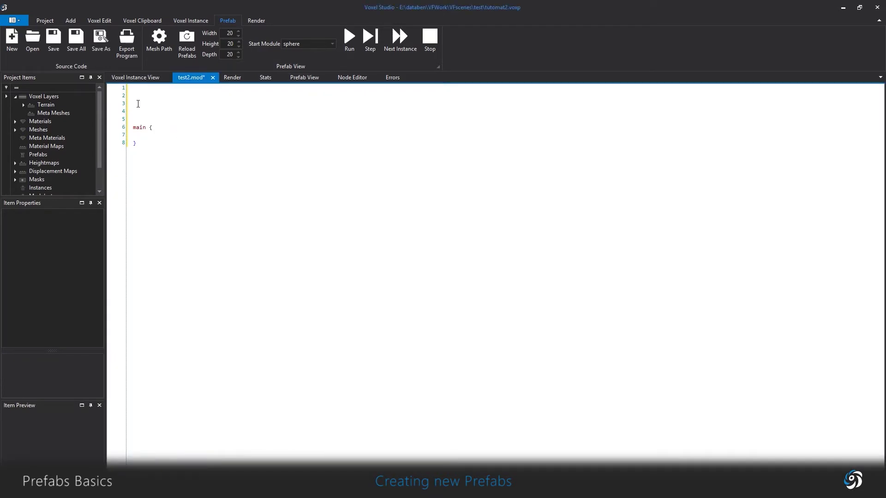
pyautogui.press('Return')
pyautogui.press('Return')
pyautogui.press('Return')
pyautogui.press('Return')
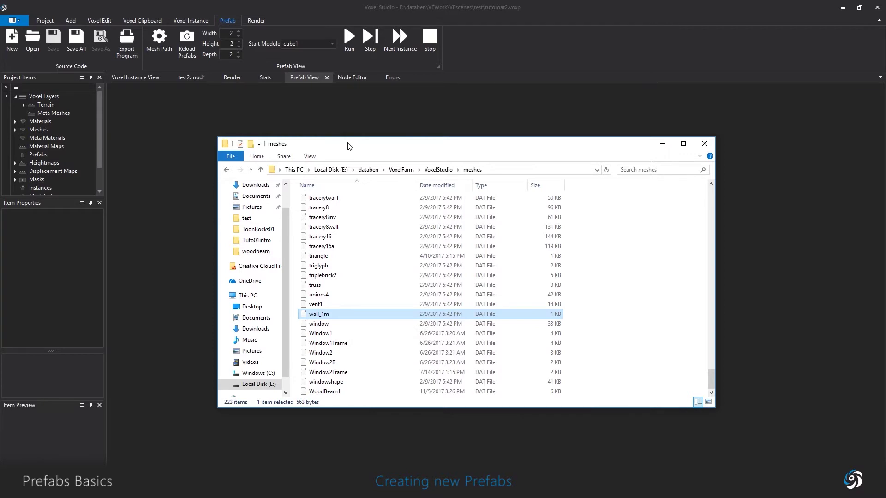
# View the wall_1m mesh file in File Explorer beside the cube shown in the prefab preview.
pyautogui.moveTo(349, 146); pyautogui.dragTo(351, 146)
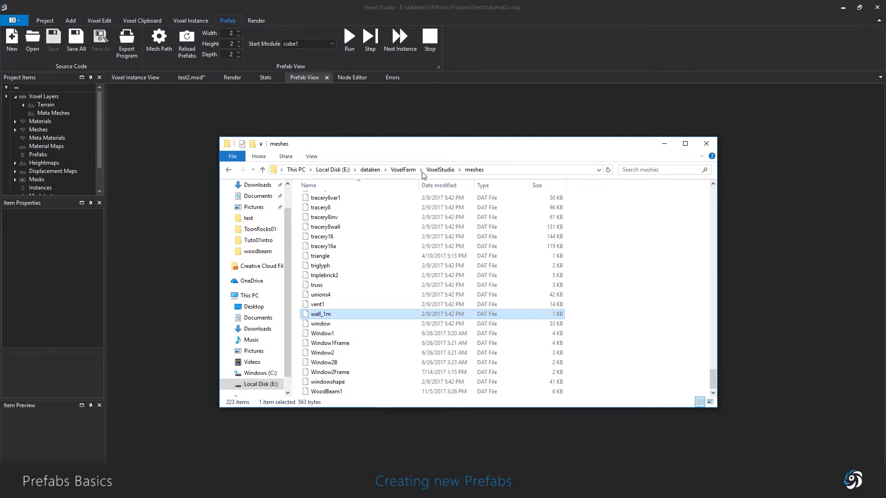
pyautogui.moveTo(434, 146); pyautogui.dragTo(821, 120)
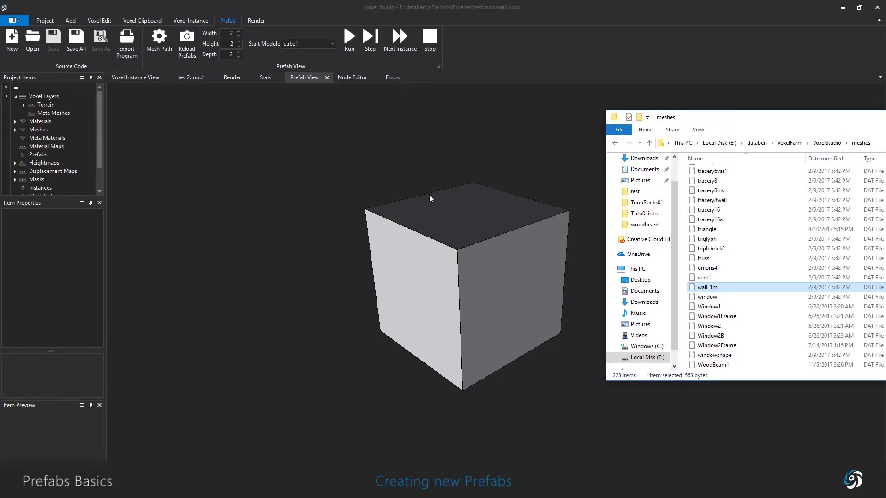
pyautogui.moveTo(780, 119); pyautogui.dragTo(441, 141)
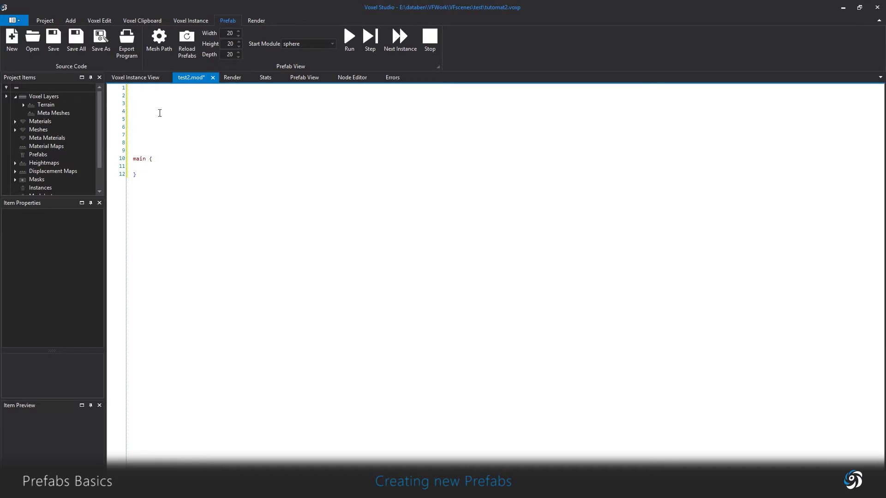
# Write a cube1 module above main in test2.mod that contains the line instance "wall_1m".
pyautogui.write('ube1 {}')
pyautogui.press('Left')
pyautogui.press('Return')
pyautogui.press('Return')
pyautogui.press('Return')
pyautogui.press('Return')
pyautogui.press('Up')
pyautogui.write('instance "wa')
# Run the prefab preview with cube1 as the start module and inspect the resulting shape in perspective.
pyautogui.doubleClick(145, 111)
pyautogui.hotkey('ctrl', 'c')
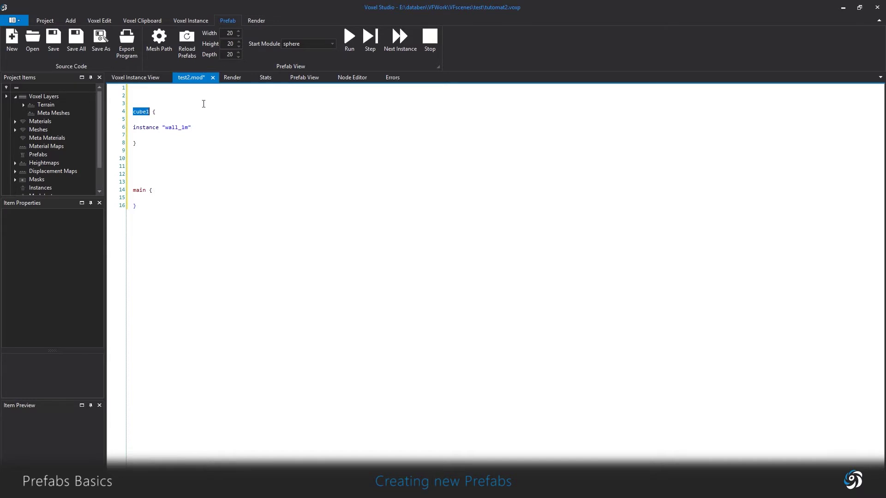
pyautogui.click(284, 44)
pyautogui.hotkey('ctrl', 'v')
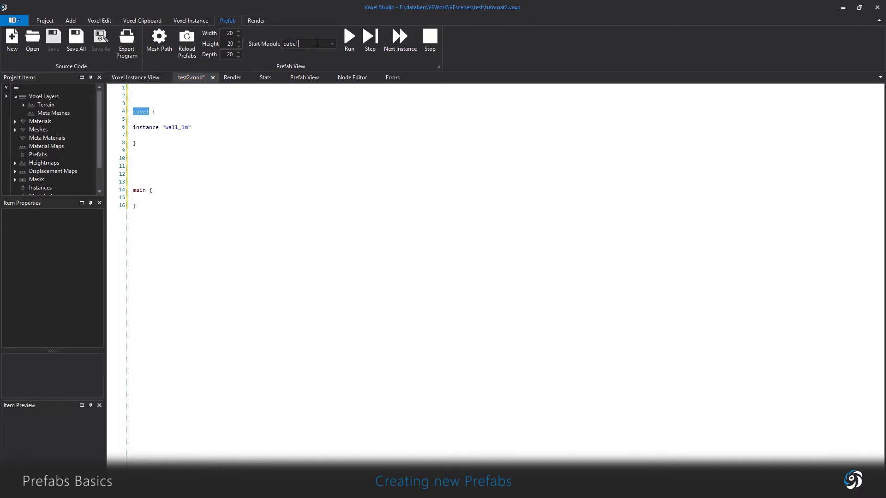
pyautogui.click(349, 41)
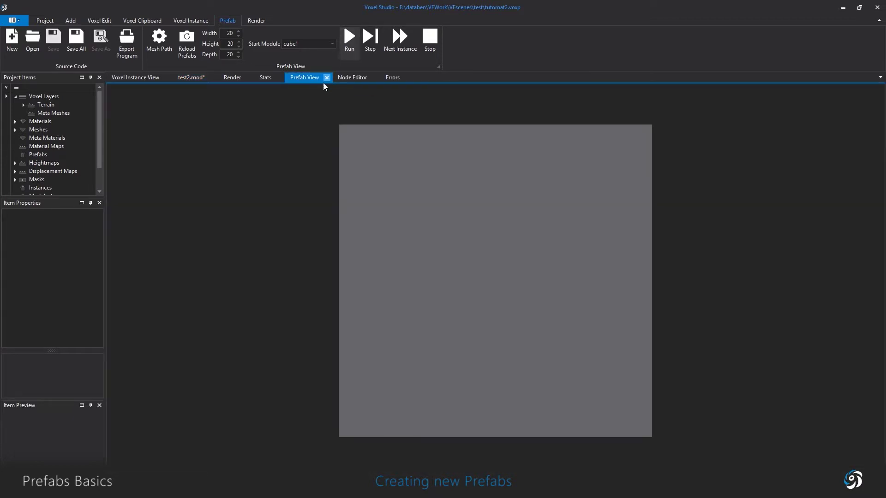
pyautogui.moveTo(352, 138); pyautogui.dragTo(409, 174)
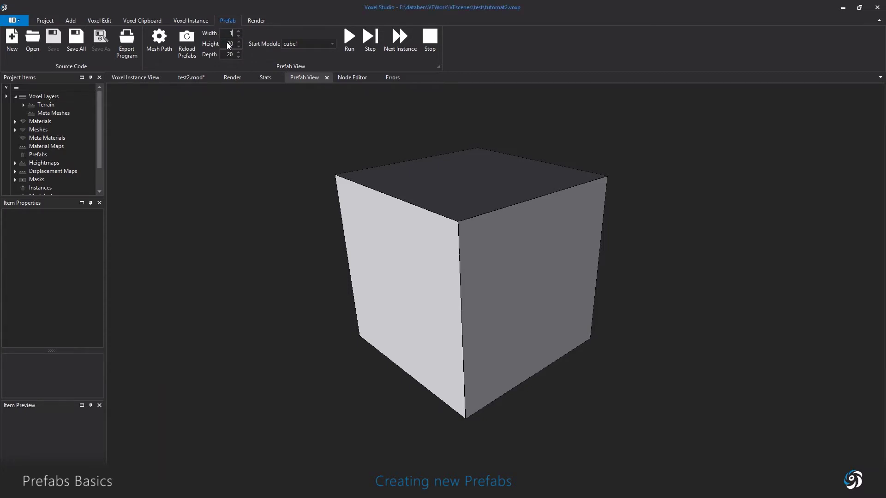
# Set the preview width, height and depth to 1 and run the cube1 module again.
pyautogui.doubleClick(231, 54)
pyautogui.write('1')
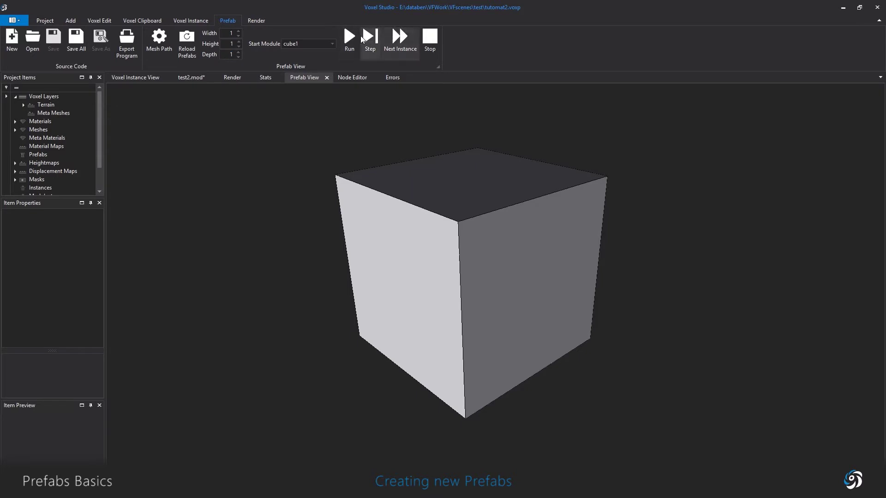
pyautogui.click(350, 40)
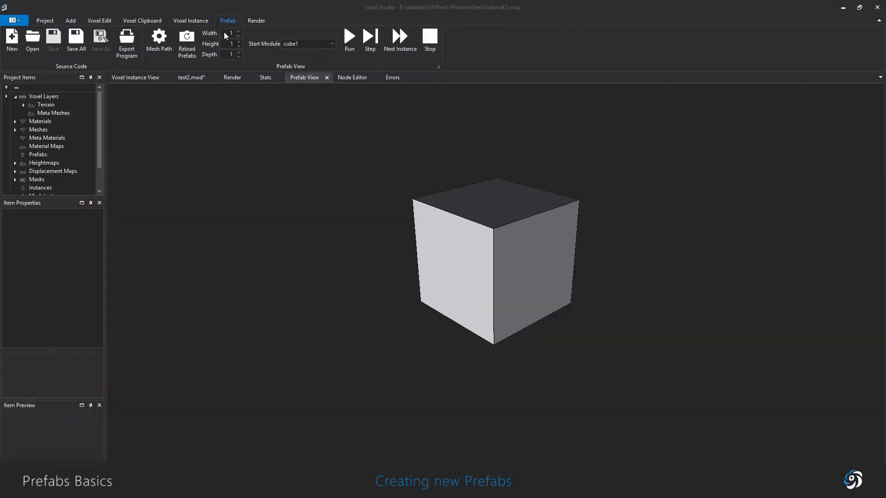
# Set the preview width to 2 and rerun the cube1 module to test its scaling.
pyautogui.click(231, 33)
pyautogui.write('2')
pyautogui.click(348, 43)
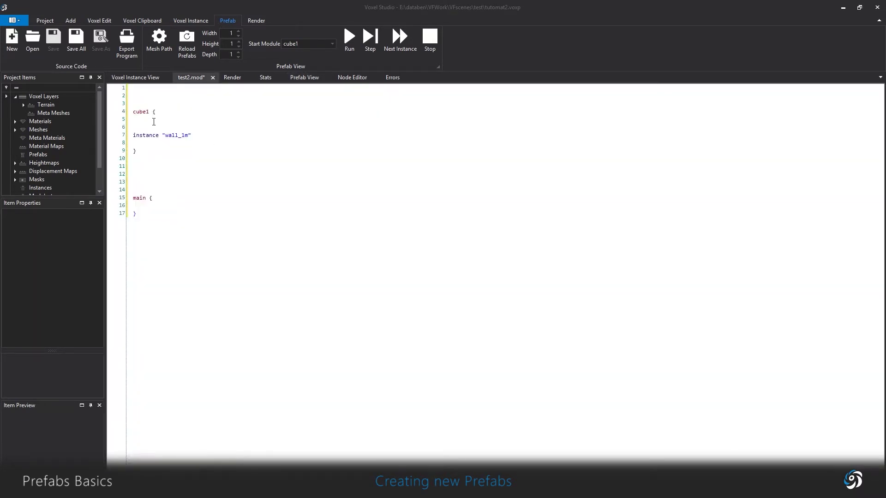
# Add the line material cube1 above the wall_1m instance in the cube1 module and run the preview to inspect it.
pyautogui.click(142, 124)
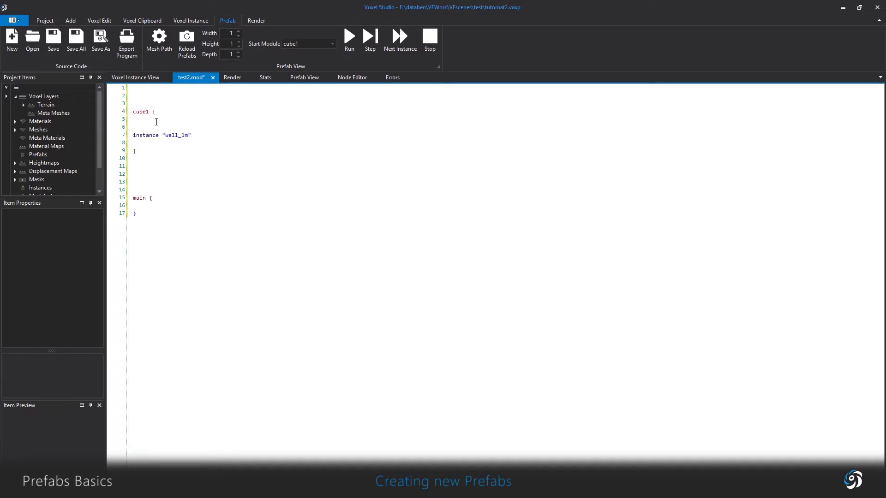
pyautogui.press('Return')
pyautogui.write('material cube1')
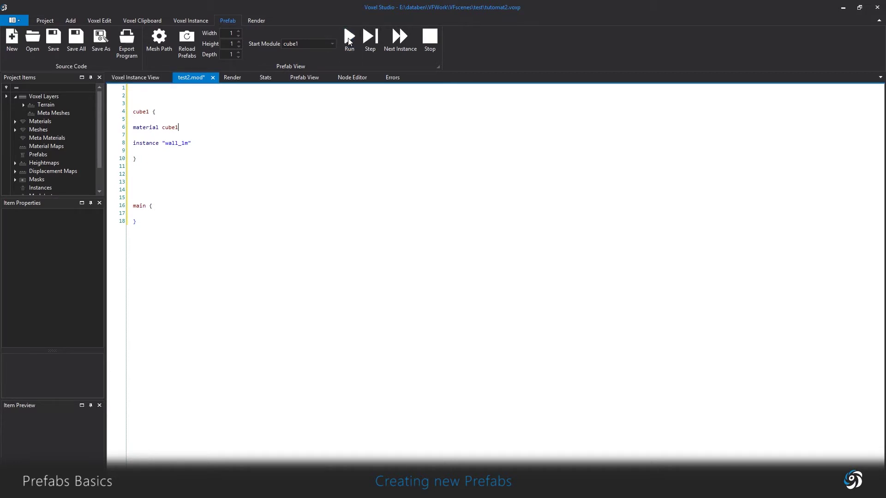
pyautogui.click(349, 42)
pyautogui.moveTo(463, 212); pyautogui.dragTo(388, 237)
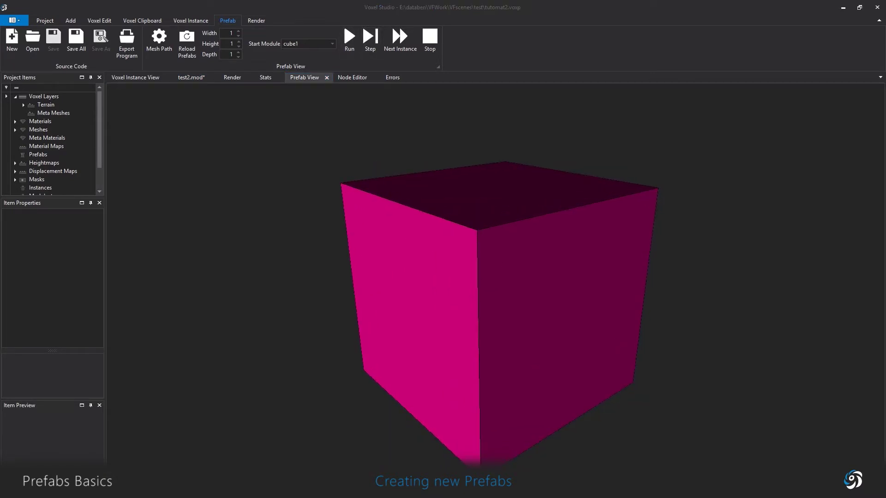
# Call the cube1 module from the main block with the line module cube1 and save test2.mod.
pyautogui.click(198, 79)
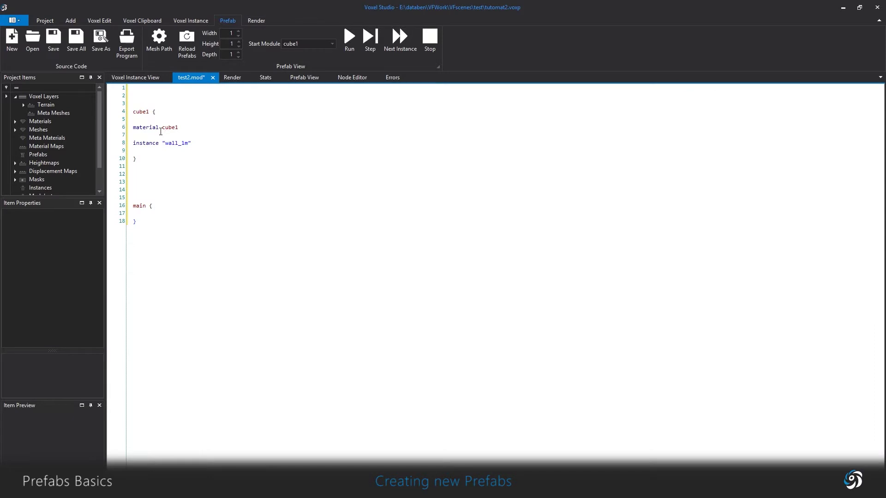
pyautogui.doubleClick(140, 112)
pyautogui.hotkey('ctrl', 'c')
pyautogui.click(153, 213)
pyautogui.hotkey('ctrl', 'v')
pyautogui.press('Home')
pyautogui.write('module')
pyautogui.click(52, 41)
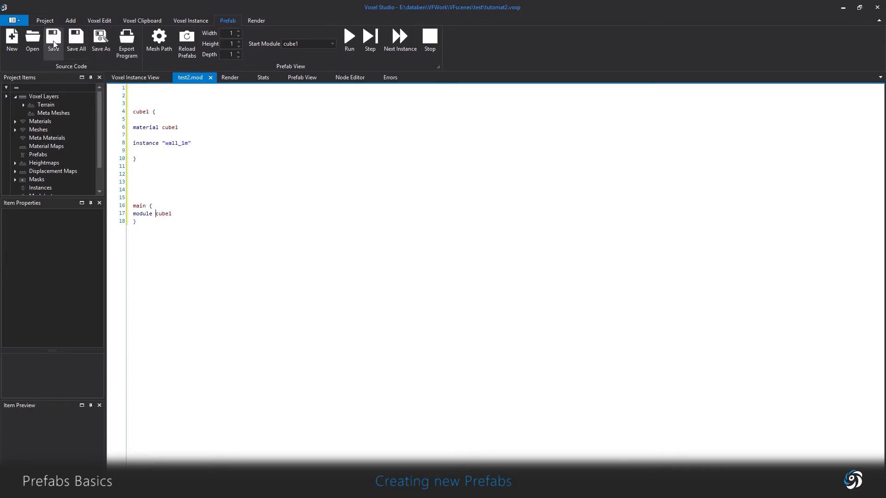
# Export the compiled prefab program over the existing test2.code in the Default Library's ToonBen1 folder.
pyautogui.click(126, 43)
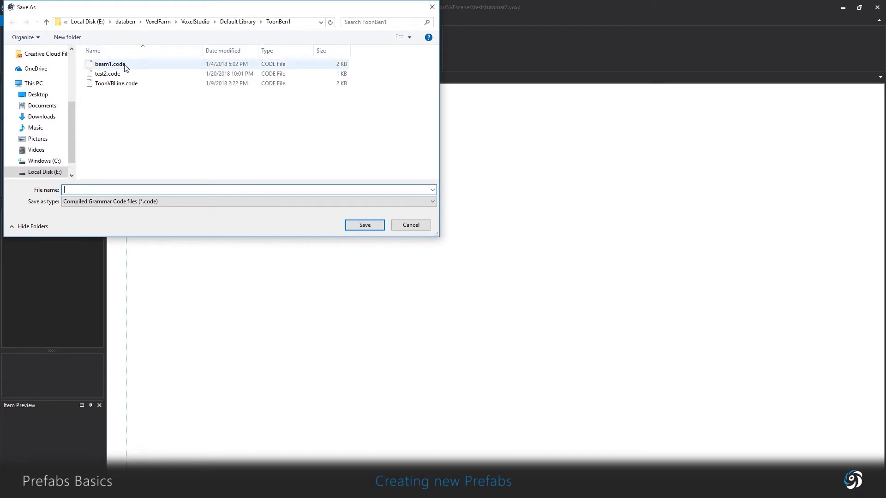
pyautogui.click(114, 76)
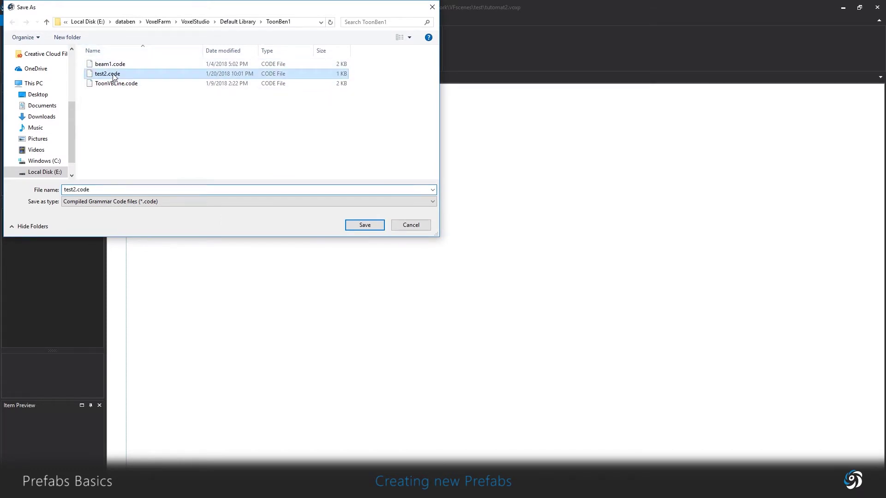
pyautogui.click(365, 227)
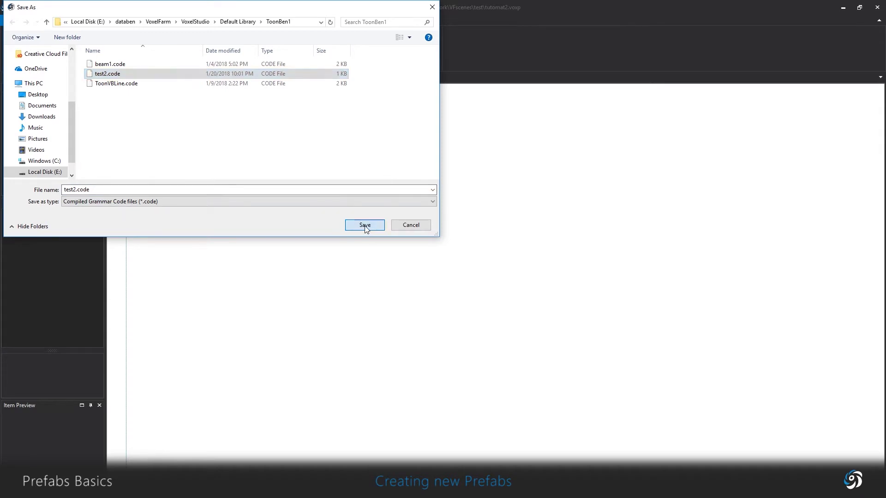
pyautogui.click(462, 248)
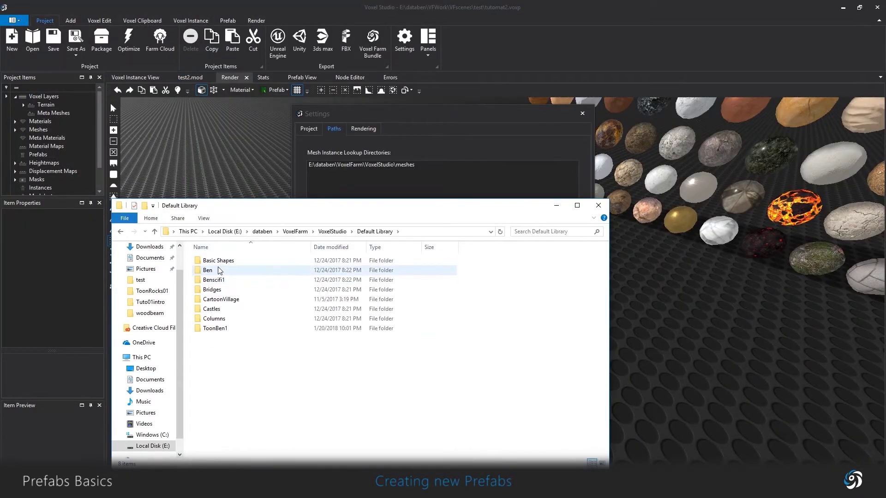
# Create a new folder named test inside the VoxelStudio Default Library folder in File Explorer.
pyautogui.rightClick(296, 358)
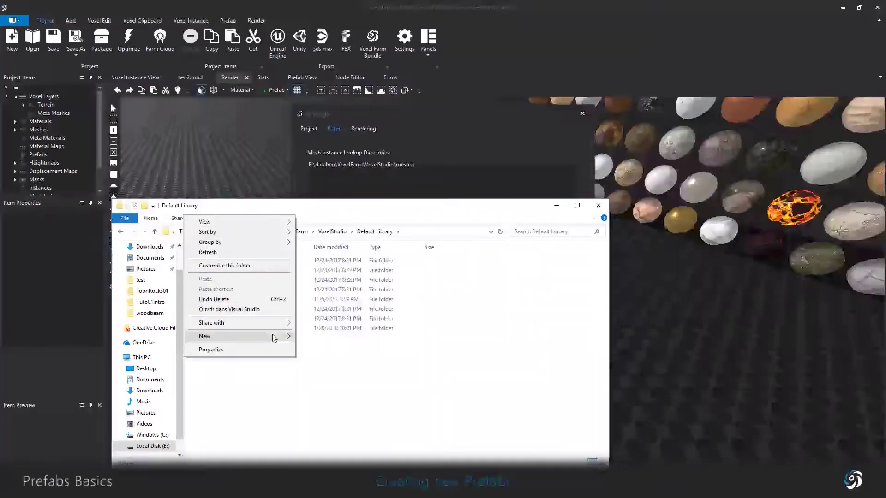
pyautogui.moveTo(273, 338)
pyautogui.click(174, 340)
pyautogui.write('test')
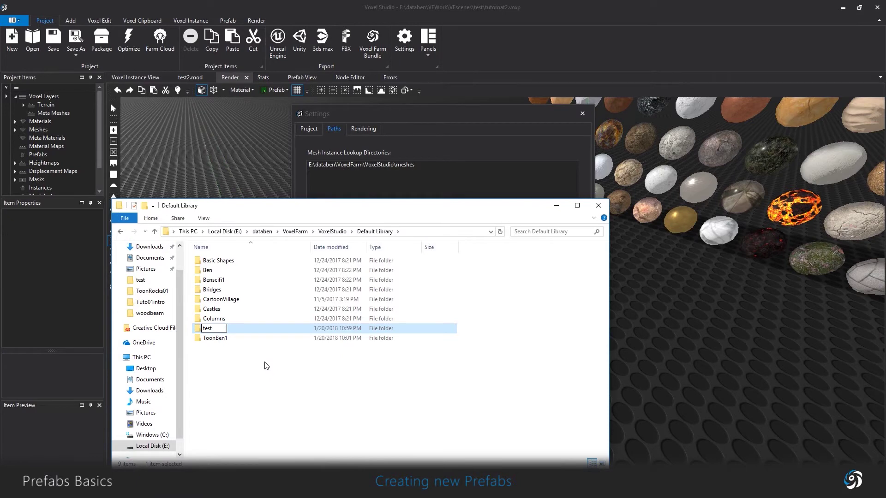
pyautogui.click(262, 382)
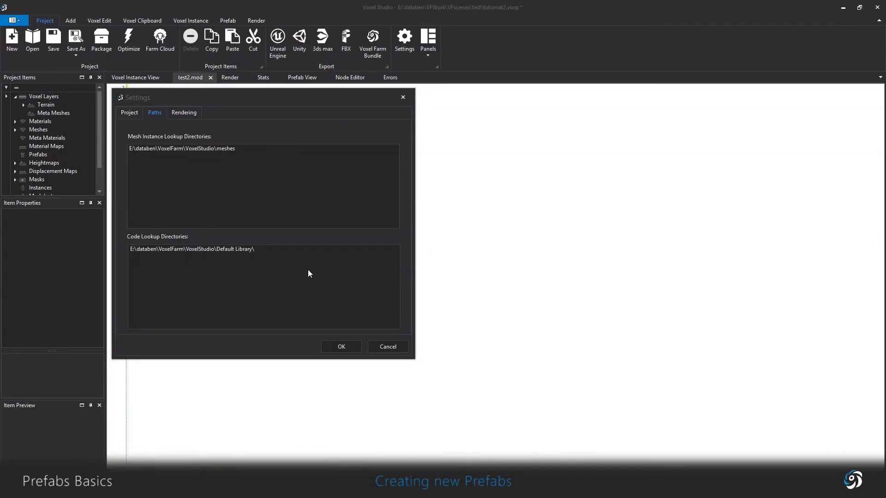
# Try extending the Default Library code lookup directory in Voxel Studio's path settings with the test subfolder.
pyautogui.click(265, 249)
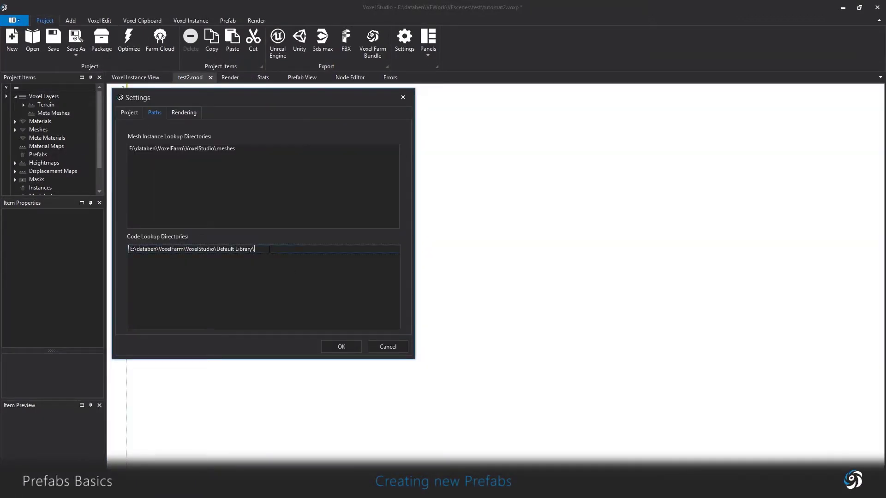
pyautogui.write('testy')
pyautogui.moveTo(268, 249); pyautogui.dragTo(253, 249)
pyautogui.press('Return')
# Reload the prefabs so that the project picks up the changed Default Library.
pyautogui.click(42, 19)
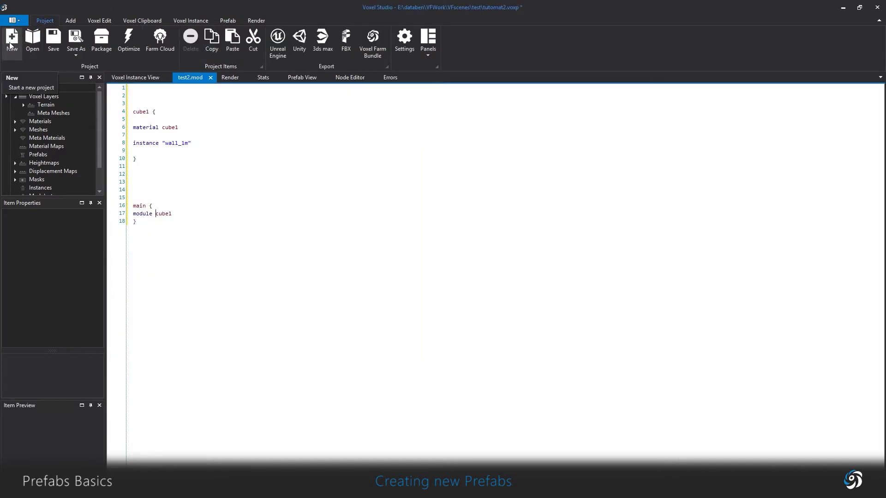
pyautogui.click(255, 20)
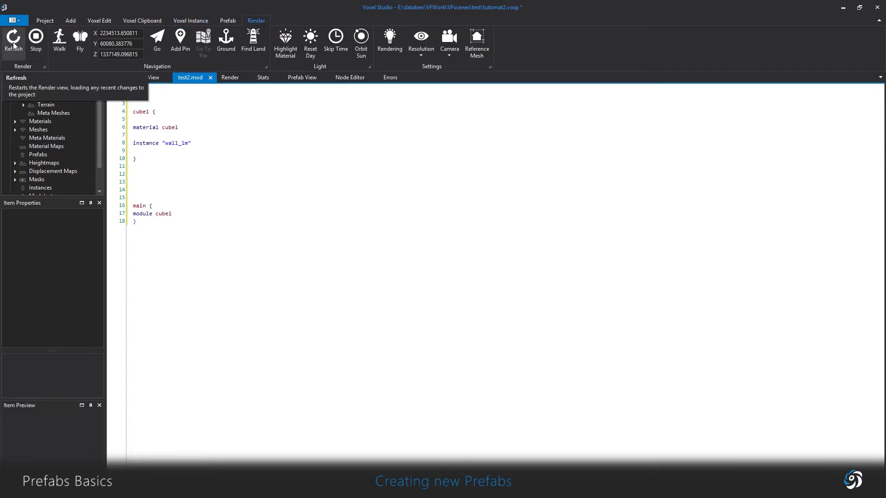
pyautogui.click(227, 21)
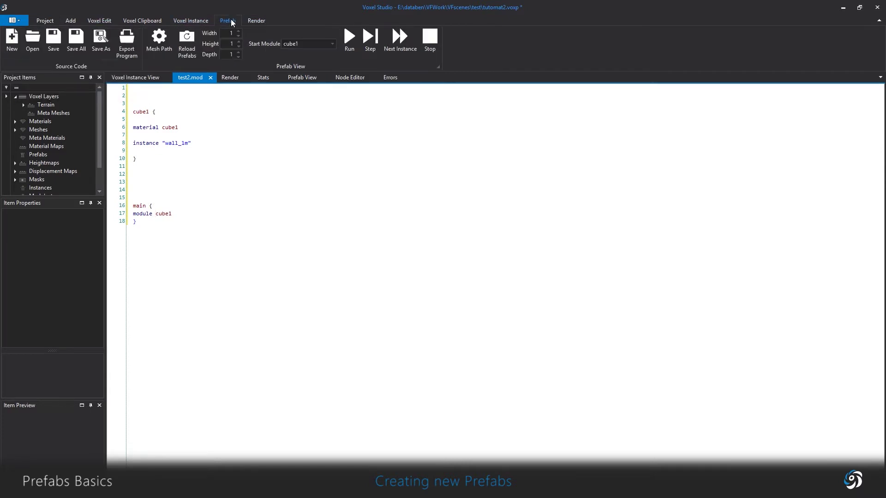
pyautogui.click(183, 43)
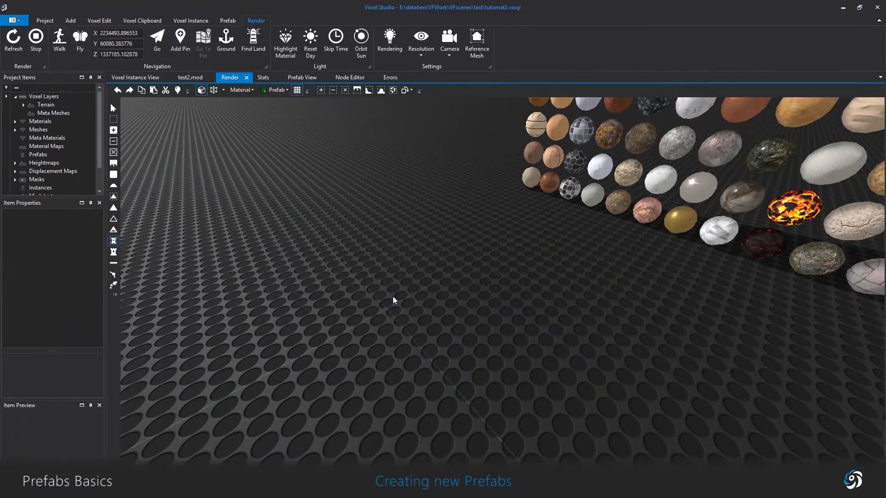
# Choose the test prefab from the Default Library's test folder as the active prefab for the render view.
pyautogui.click(279, 92)
pyautogui.click(270, 109)
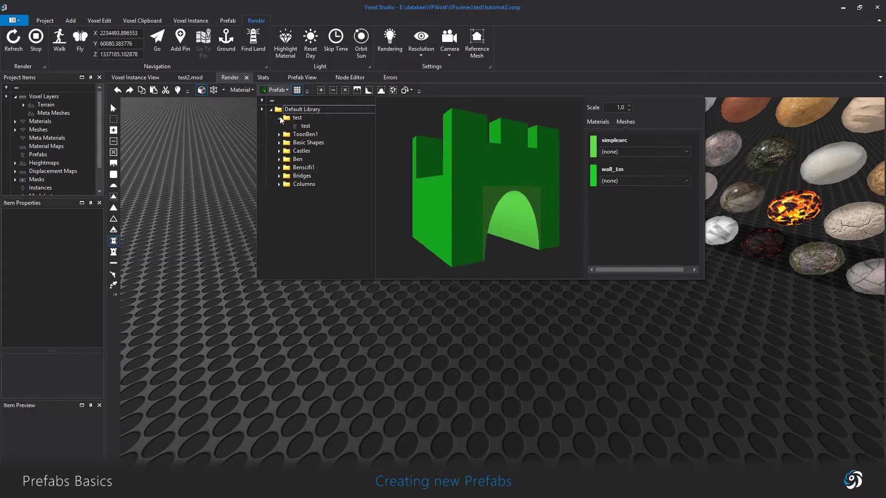
pyautogui.doubleClick(305, 117)
pyautogui.click(305, 127)
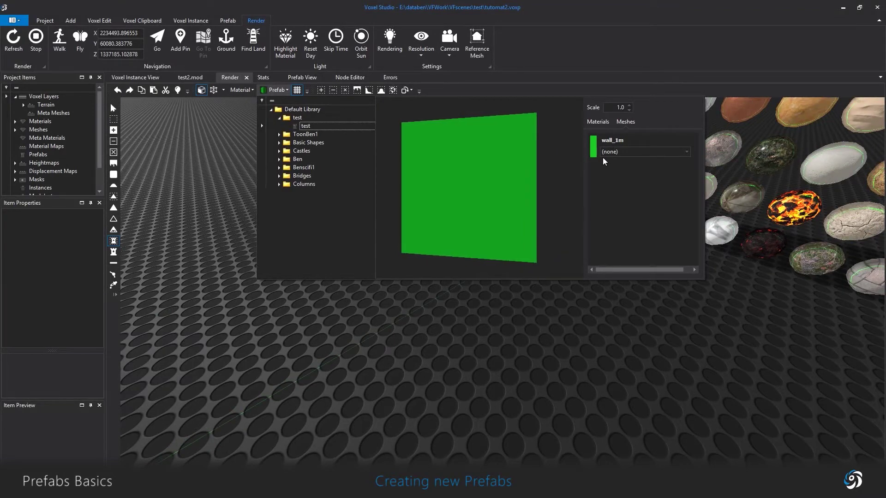
# Set Ground Forest 2 as the active material for the render view.
pyautogui.click(410, 369)
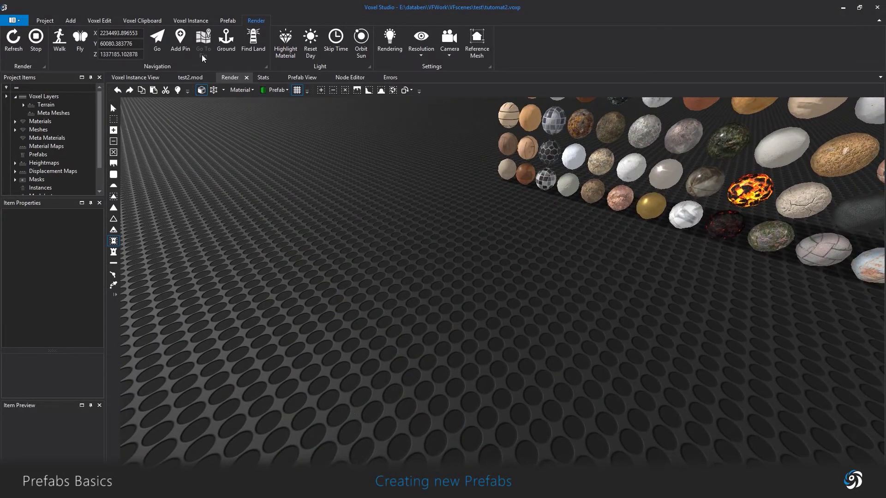
pyautogui.click(241, 90)
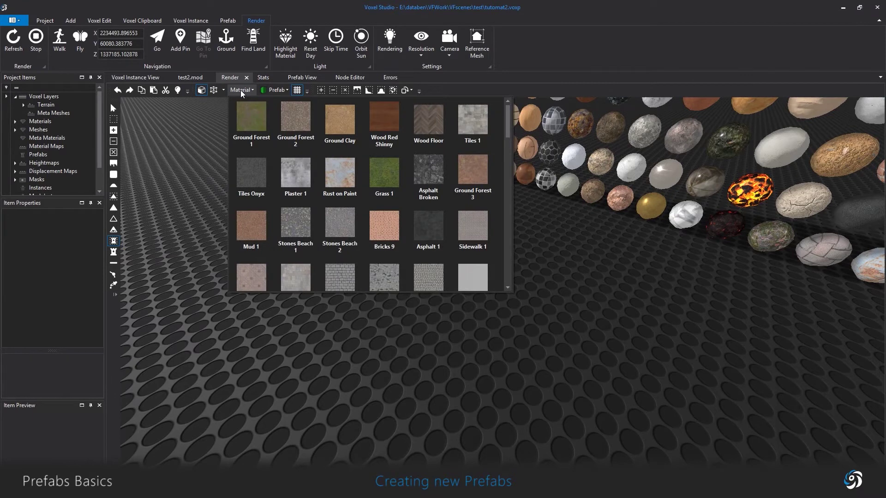
pyautogui.click(298, 124)
# Draw a box about 15 × 10 × 9 on the floor and fill it with the test prefab.
pyautogui.moveTo(371, 297); pyautogui.dragTo(501, 304)
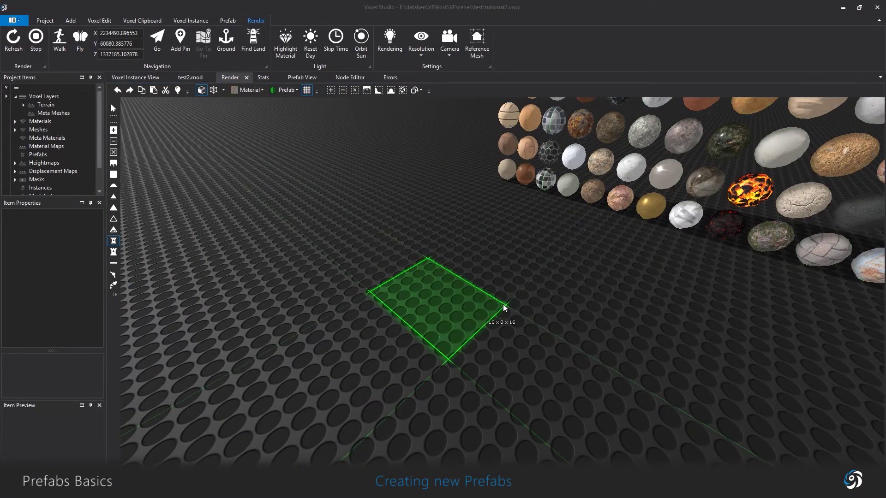
pyautogui.click(546, 152)
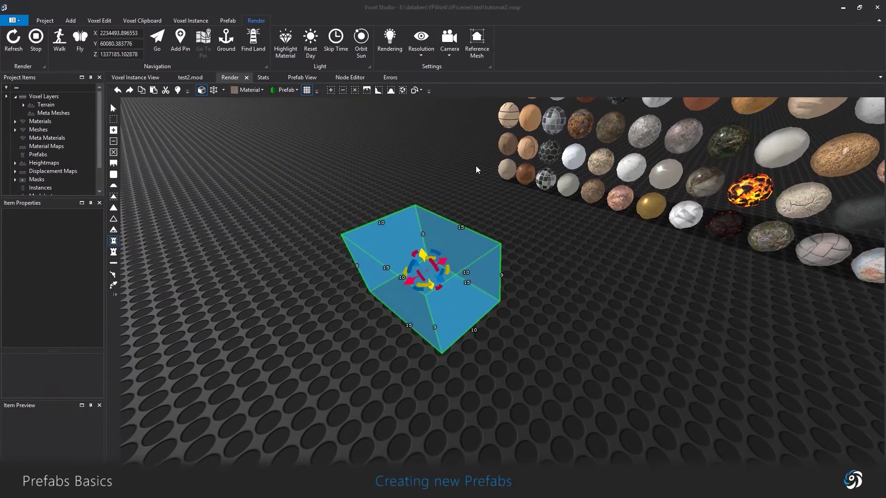
pyautogui.press('s')
pyautogui.press('a')
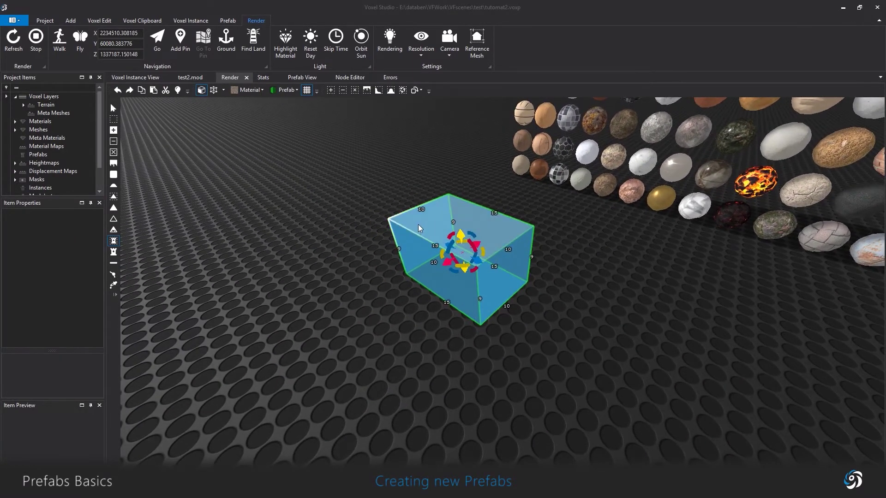
pyautogui.click(331, 90)
# Draw a second box about 15 × 10 × 9 on the floor beside the Ground Forest 2 block.
pyautogui.moveTo(481, 262); pyautogui.dragTo(690, 350)
pyautogui.press('a')
pyautogui.press('s')
pyautogui.press('d')
pyautogui.moveTo(478, 237); pyautogui.dragTo(428, 237, button='right')
pyautogui.press('d')
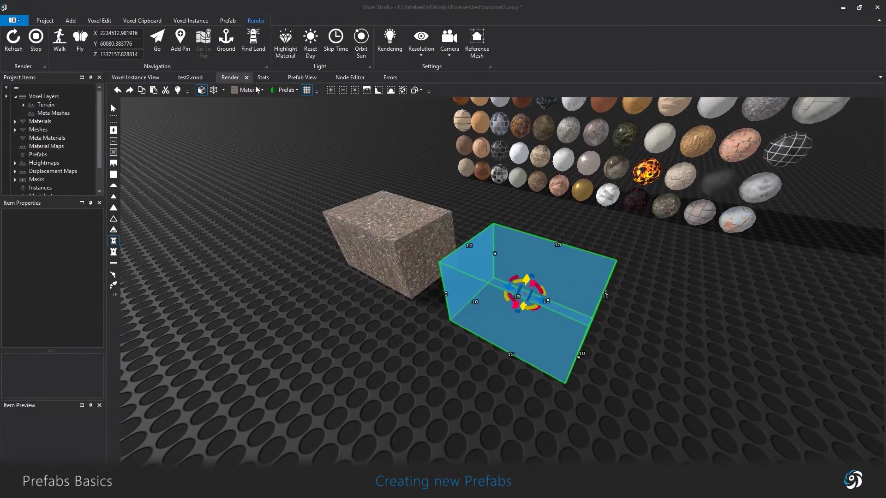
pyautogui.press('w')
pyautogui.moveTo(297, 138); pyautogui.dragTo(364, 144, button='right')
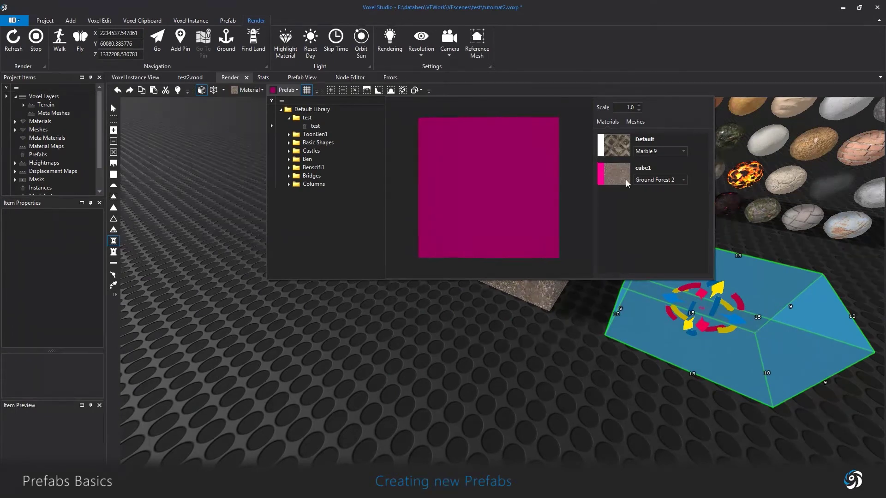
# Try Ground Clay as the material assigned to the test prefab's cube1 slot.
pyautogui.click(680, 181)
pyautogui.click(658, 205)
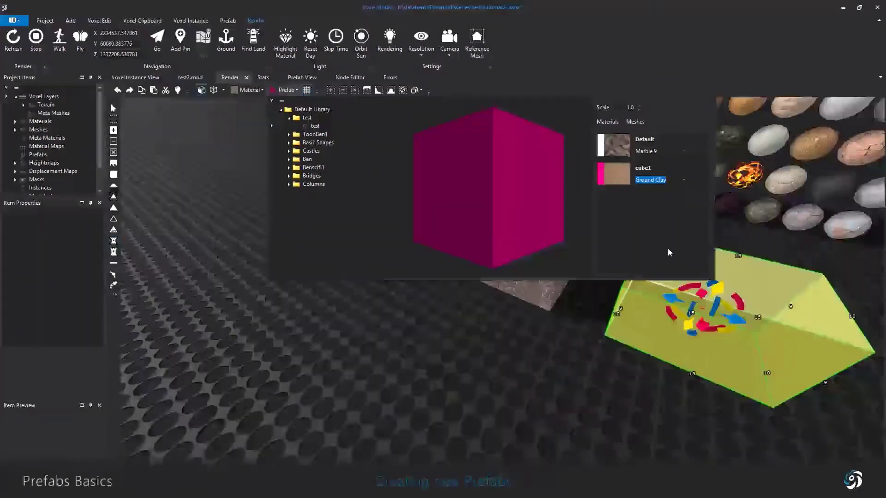
pyautogui.click(683, 179)
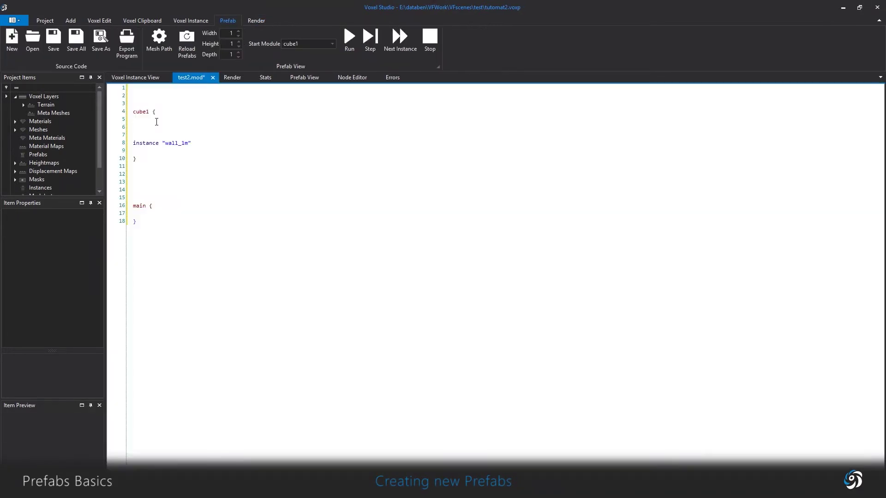
# Add a material cube1 statement above the wall_1m instance in the cube1 module of test2.mod.
pyautogui.write('material')
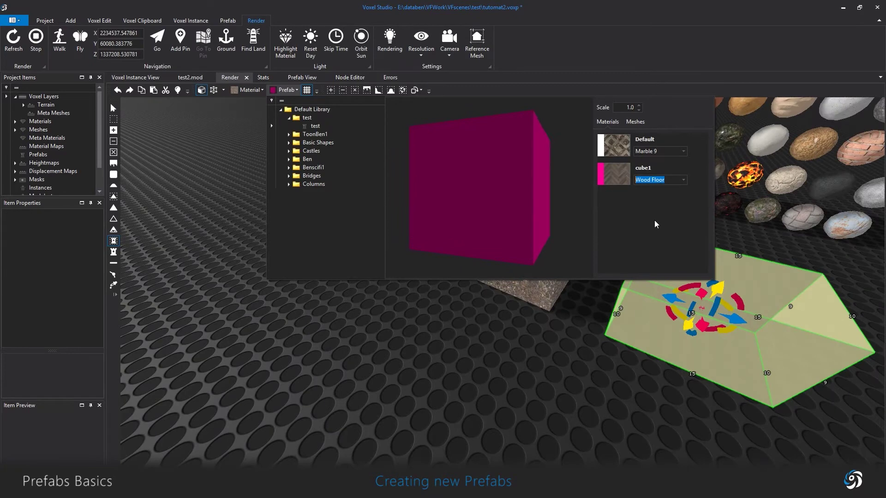
# Assign Tiles 1 to the cube1 material slot of the test prefab.
pyautogui.click(683, 179)
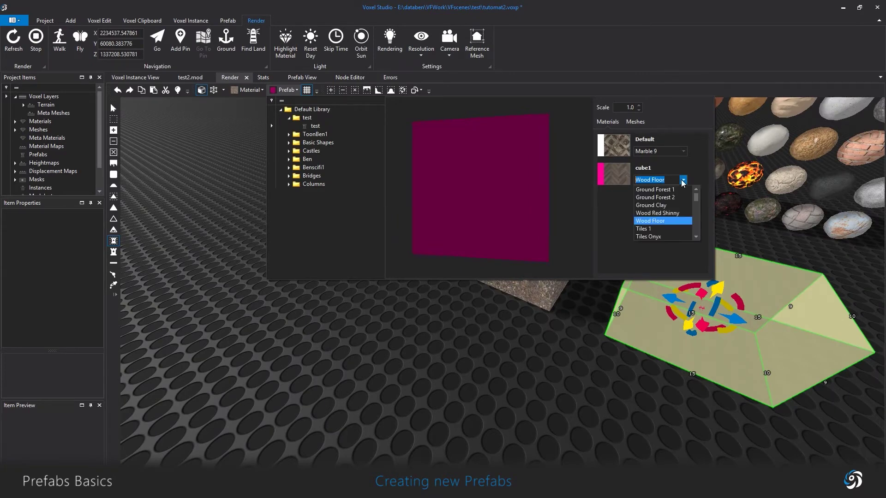
pyautogui.click(652, 233)
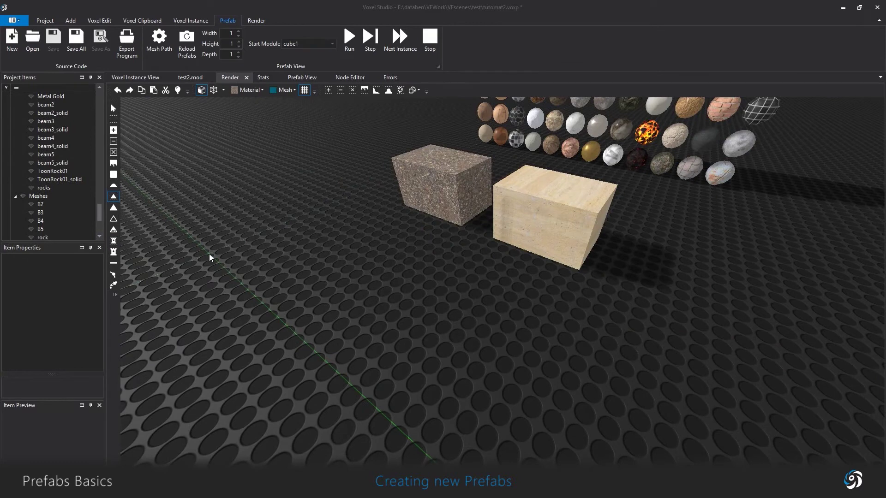
# Draw a box about 21 × 7 × 7 on the empty floor and fill it with the B2 mesh.
pyautogui.moveTo(212, 255); pyautogui.dragTo(333, 283)
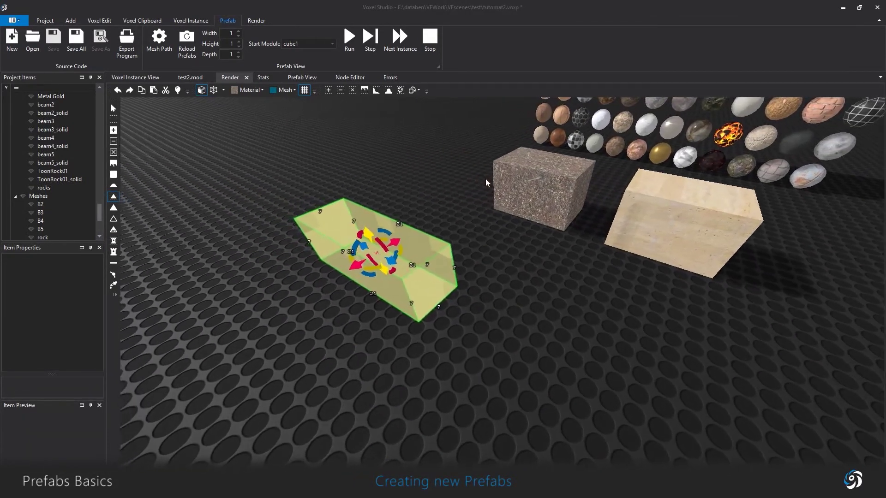
pyautogui.click(285, 90)
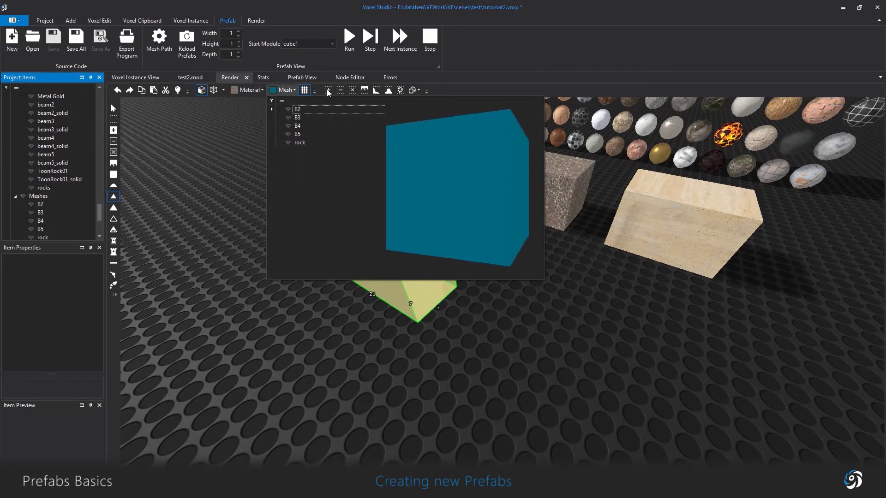
pyautogui.click(298, 109)
pyautogui.click(327, 90)
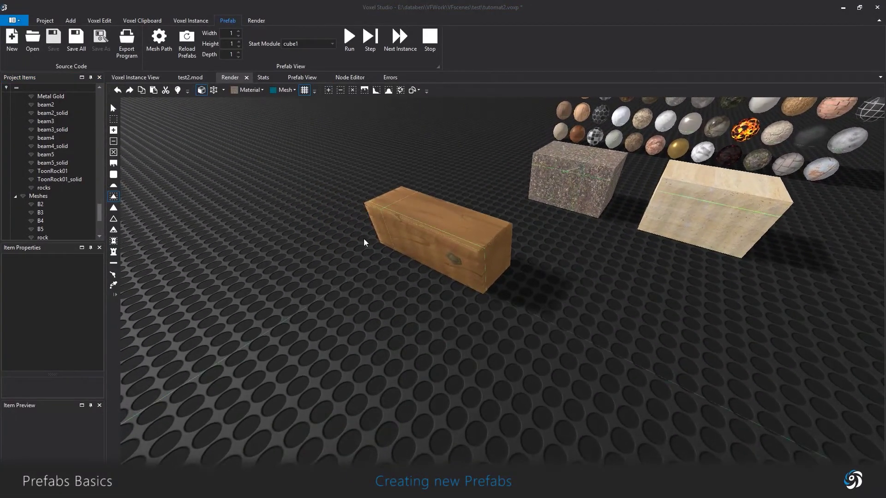
pyautogui.moveTo(572, 267); pyautogui.dragTo(470, 258, button='middle')
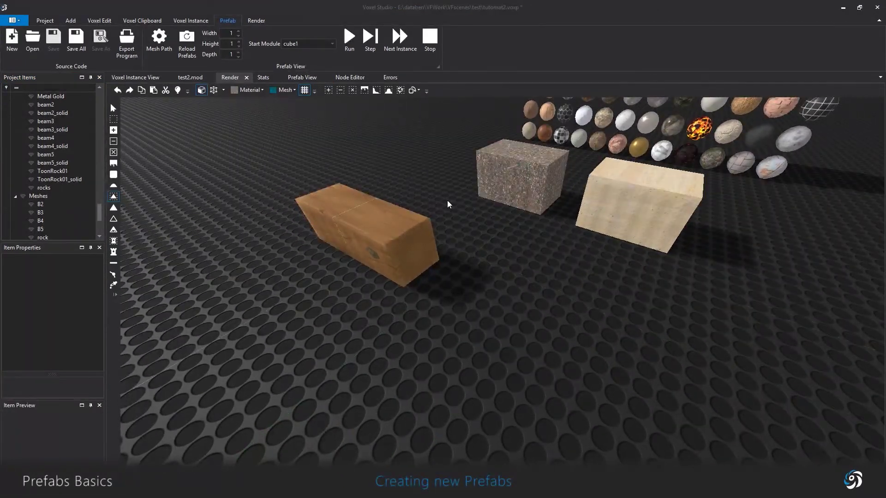
# Draw a prefab box about 22 × 9 × 8 on the floor in front of the wooden beam.
pyautogui.hotkey('alt', 'Tab')
pyautogui.moveTo(425, 301); pyautogui.dragTo(622, 331)
pyautogui.click(628, 194)
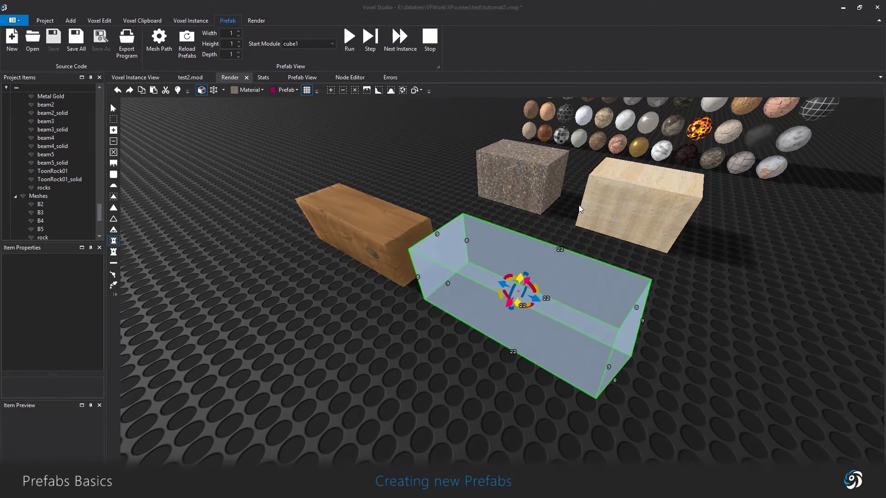
pyautogui.moveTo(628, 194); pyautogui.dragTo(552, 189, button='middle')
# Substitute the B2 mesh for the prefab's wall_1m mesh and fill the selected box with the prefab.
pyautogui.click(286, 90)
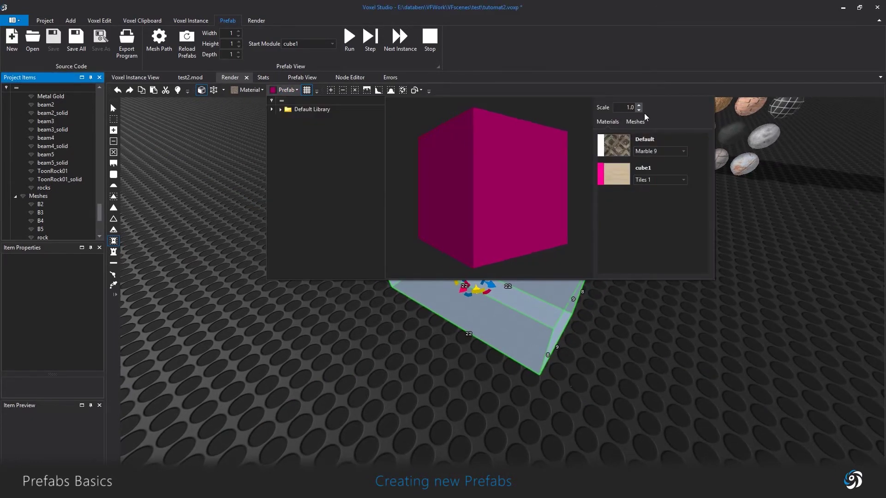
pyautogui.click(636, 122)
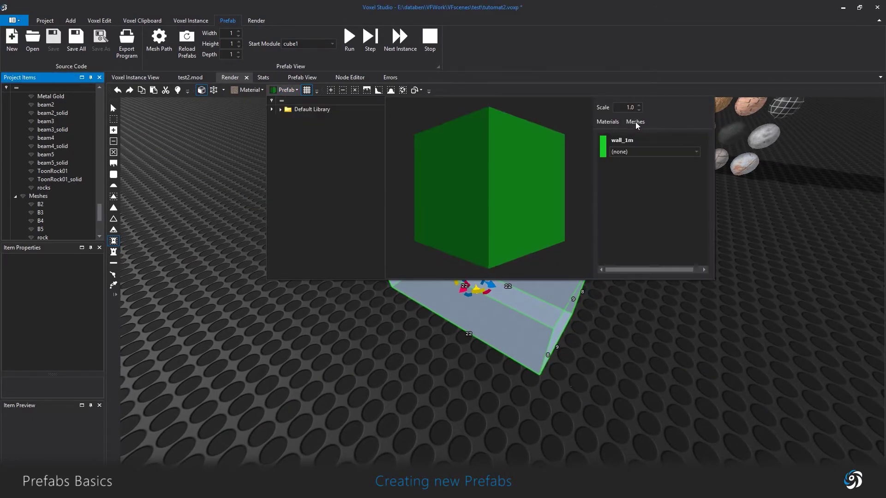
pyautogui.click(690, 153)
pyautogui.click(671, 170)
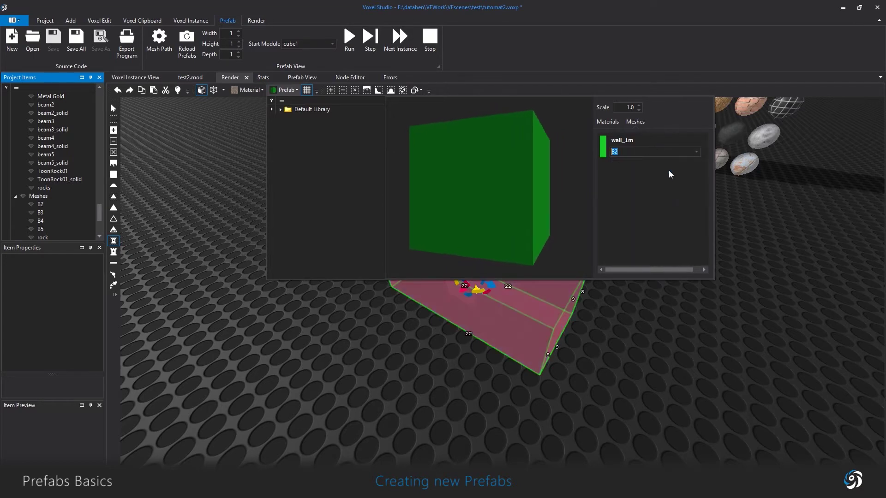
pyautogui.click(686, 307)
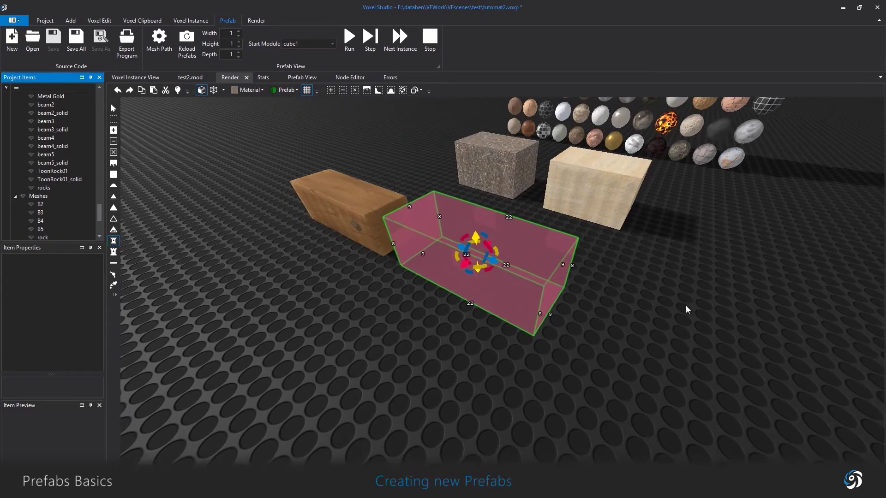
pyautogui.click(331, 90)
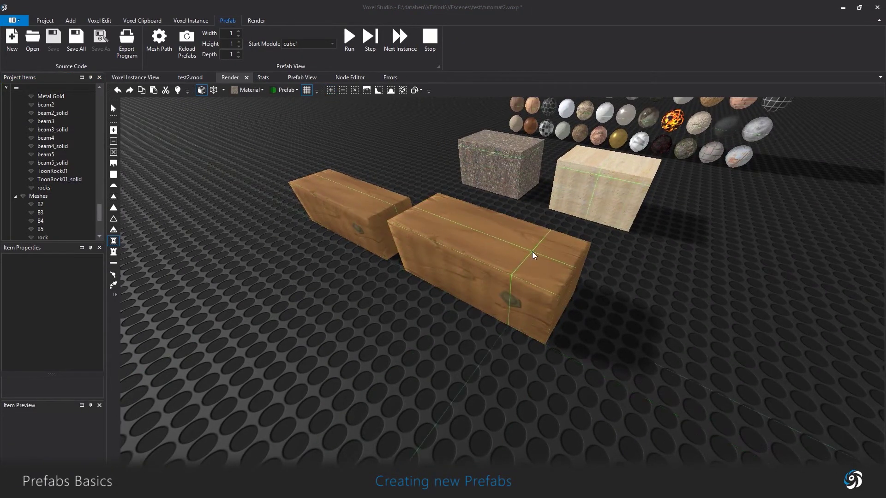
pyautogui.moveTo(534, 257); pyautogui.dragTo(603, 267, button='right')
pyautogui.scroll(2, 603, 267)
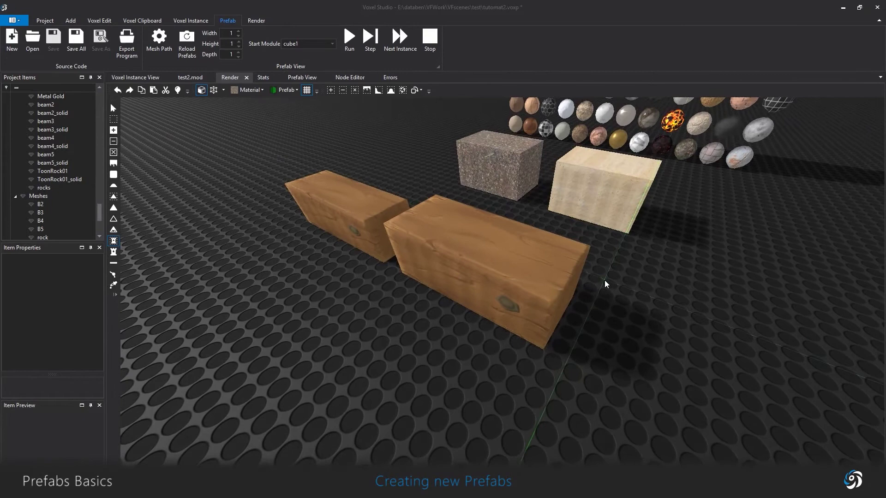
# Examine the beam2 material's properties and preview, and check the prefab's mesh and material assignments.
pyautogui.click(45, 104)
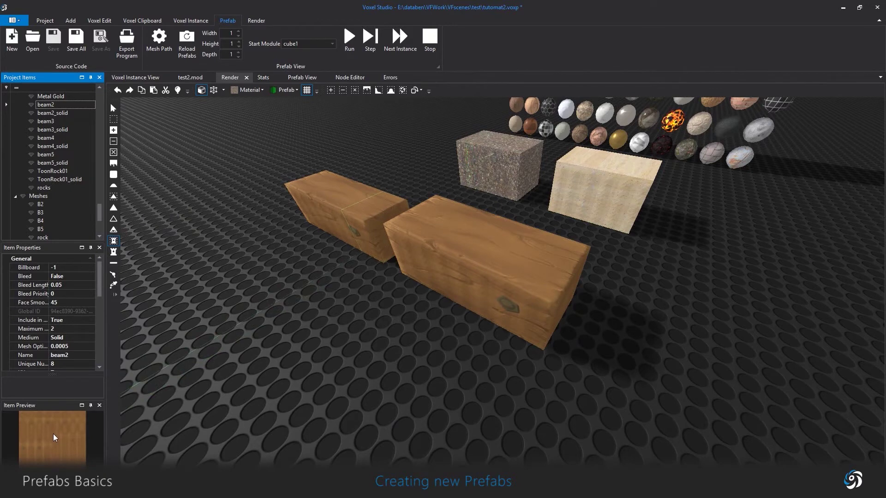
pyautogui.click(285, 90)
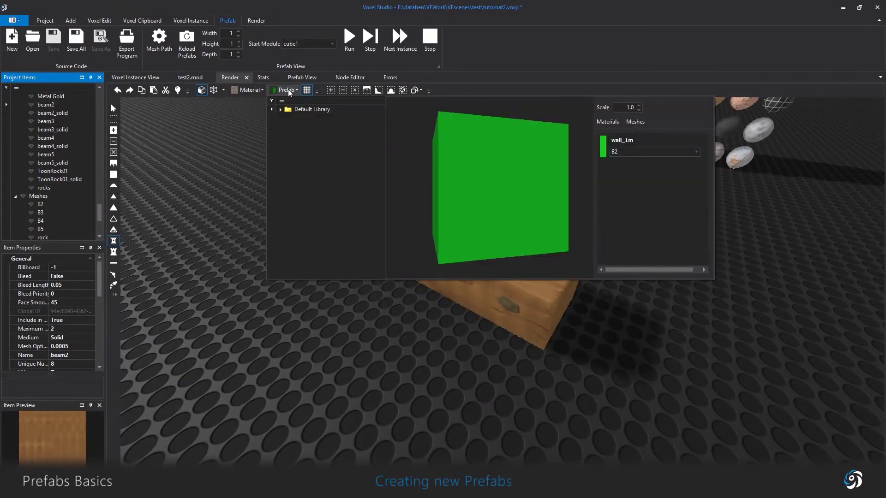
pyautogui.click(607, 121)
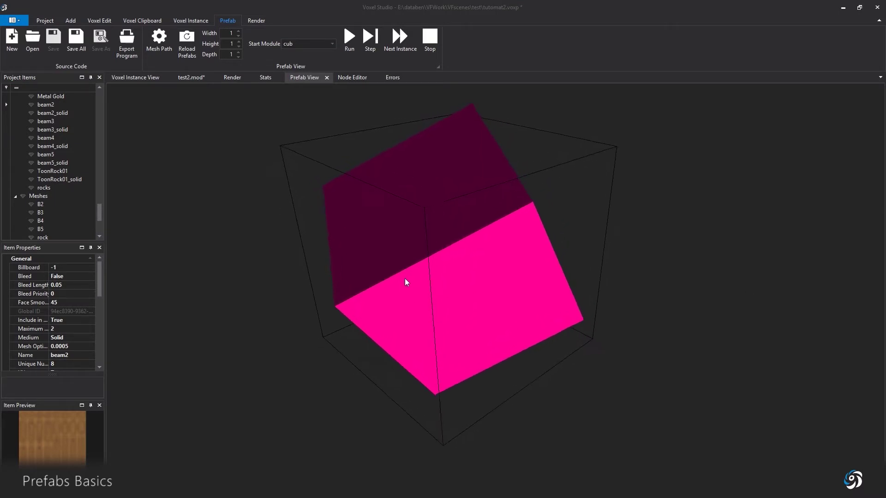
# Set the prefab preview's width and height to 2 and run the grammar.
pyautogui.click(239, 30)
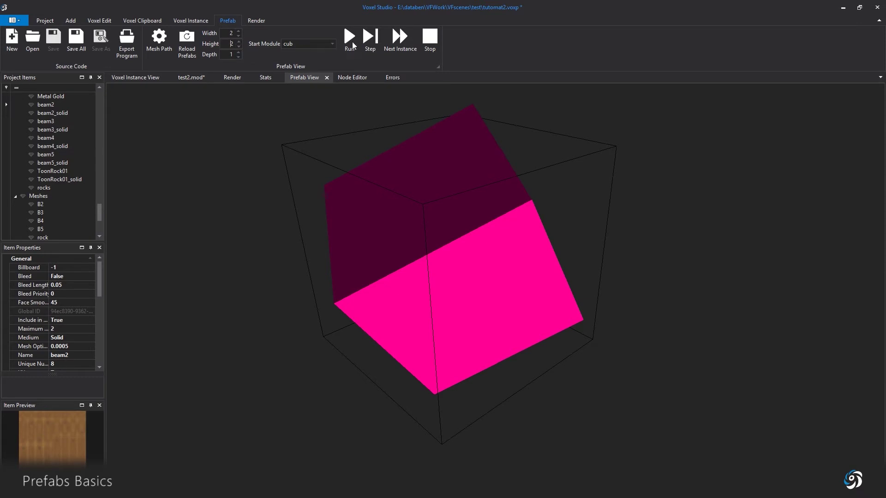
pyautogui.click(351, 42)
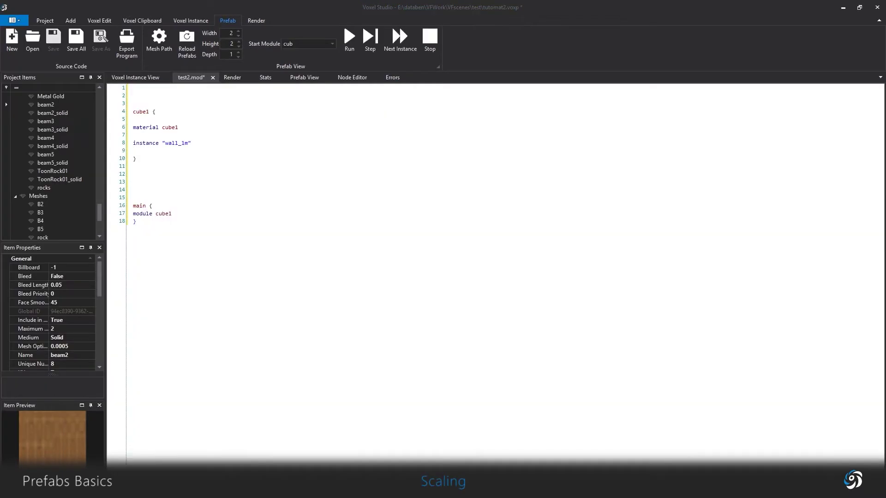
# Remove the material cube1 line and the surplus blank lines in and above the cube1 module.
pyautogui.click(148, 174)
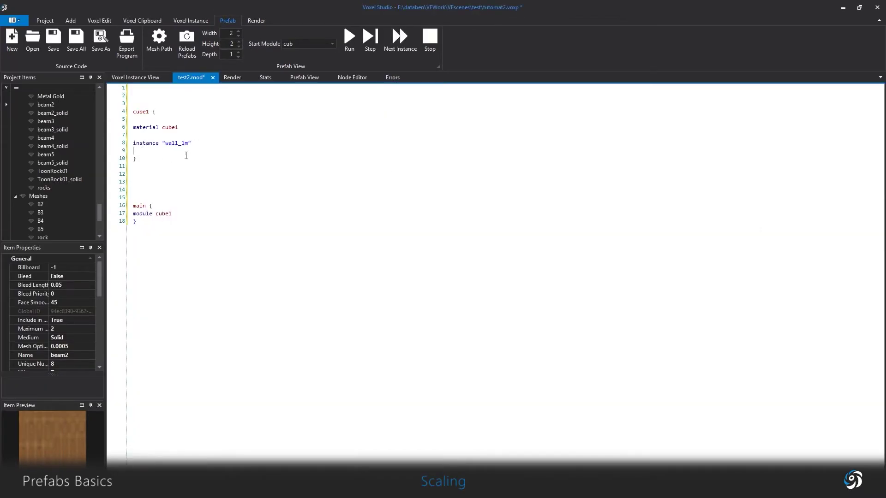
pyautogui.press('BackSpace')
pyautogui.moveTo(146, 136); pyautogui.dragTo(131, 126)
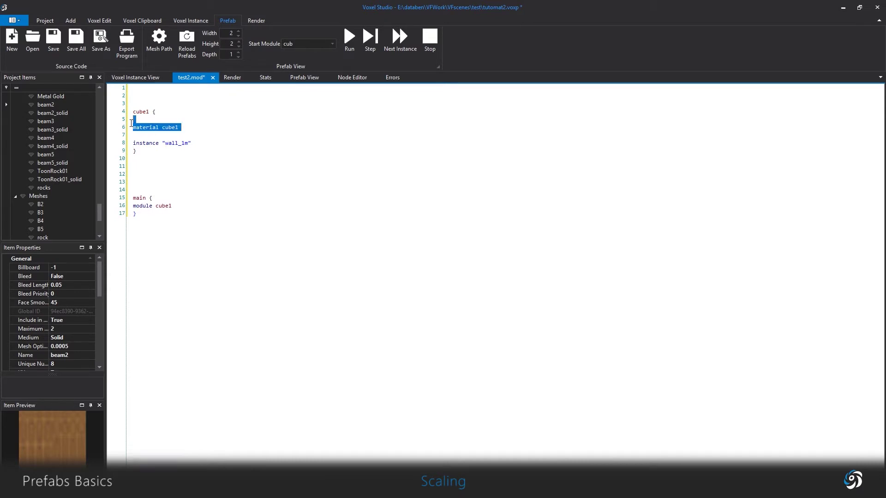
pyautogui.press('BackSpace')
pyautogui.press('BackSpace')
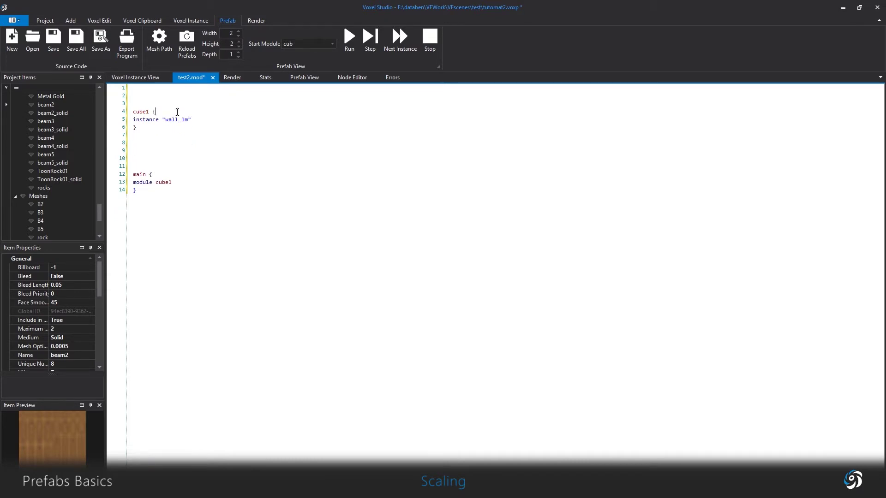
pyautogui.press('BackSpace')
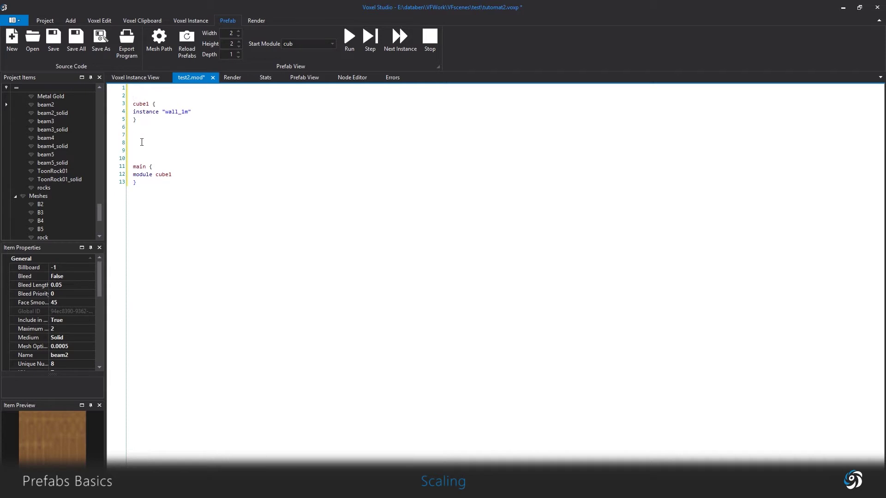
# Insert four blank lines between the cube1 and main modules and remove one blank line above cube1.
pyautogui.press('Return')
pyautogui.press('Return')
pyautogui.press('Return')
pyautogui.press('Return')
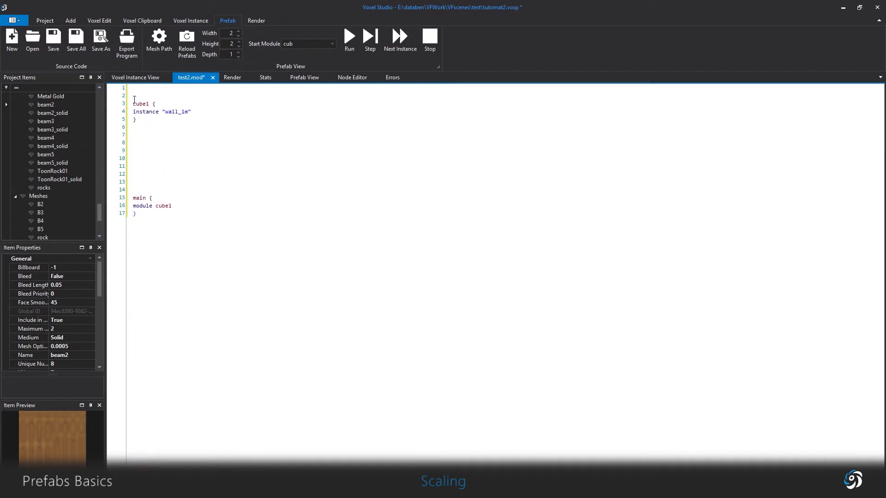
pyautogui.press('BackSpace')
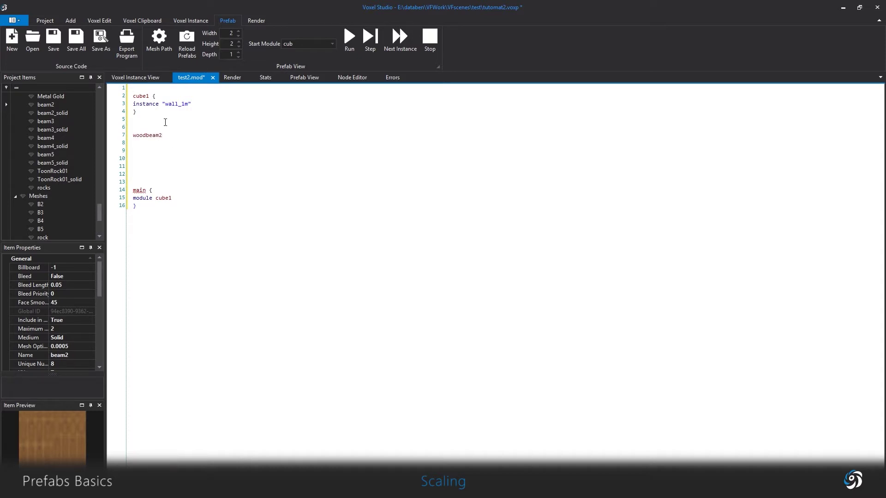
# Create a woodbeam2 module below cube1 using a copy of cube1's braces and its instance "wall_1m" line.
pyautogui.moveTo(137, 112); pyautogui.dragTo(159, 95)
pyautogui.hotkey('ctrl', 'c')
pyautogui.click(174, 134)
pyautogui.hotkey('ctrl', 'v')
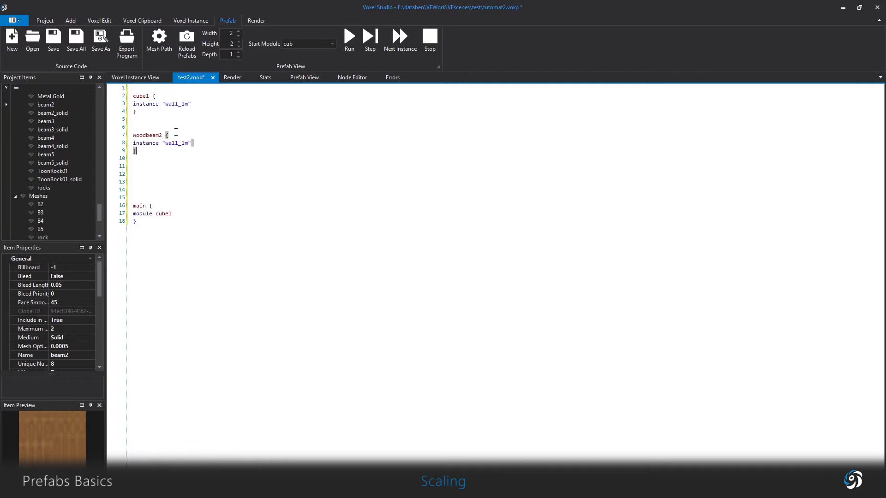
# Replace the instance line inside woodbeam2 with the lines "material woodbeam2" and "module cube1".
pyautogui.moveTo(213, 142); pyautogui.dragTo(131, 143)
pyautogui.write('module cube1')
pyautogui.press('Return')
pyautogui.write('material woodbeam2')
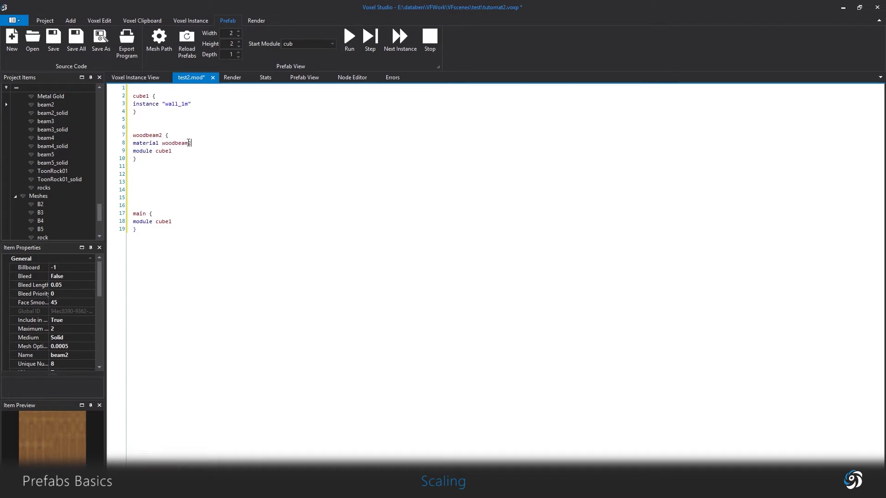
# Duplicate the woodbeam2 module below itself, renaming the copy and its material to woodbeam3.
pyautogui.moveTo(208, 159); pyautogui.dragTo(197, 156)
pyautogui.click(244, 154)
pyautogui.moveTo(163, 164); pyautogui.dragTo(133, 135)
pyautogui.click(155, 176)
pyautogui.hotkey('ctrl', 'v')
pyautogui.moveTo(159, 175); pyautogui.dragTo(162, 175)
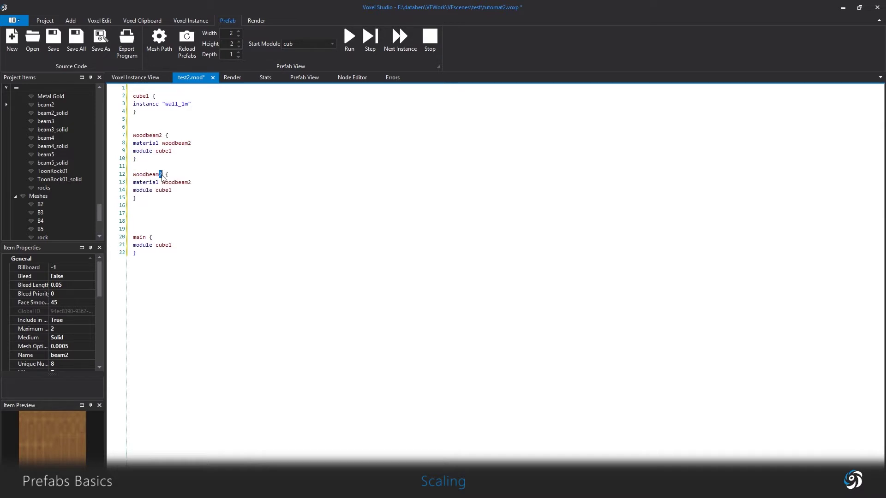
pyautogui.write('3')
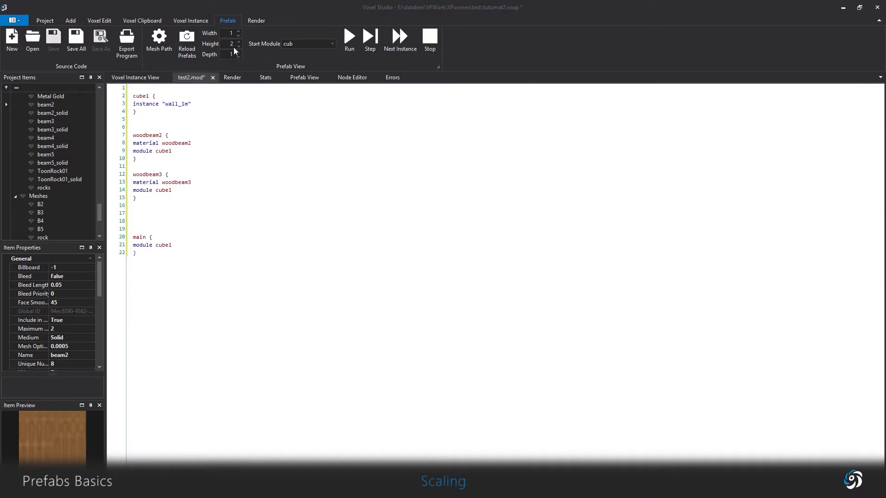
# Set the prefab preview to width 2, height 1 and depth 2, and run it with woodbeam2 as start module.
pyautogui.click(235, 43)
pyautogui.doubleClick(147, 135)
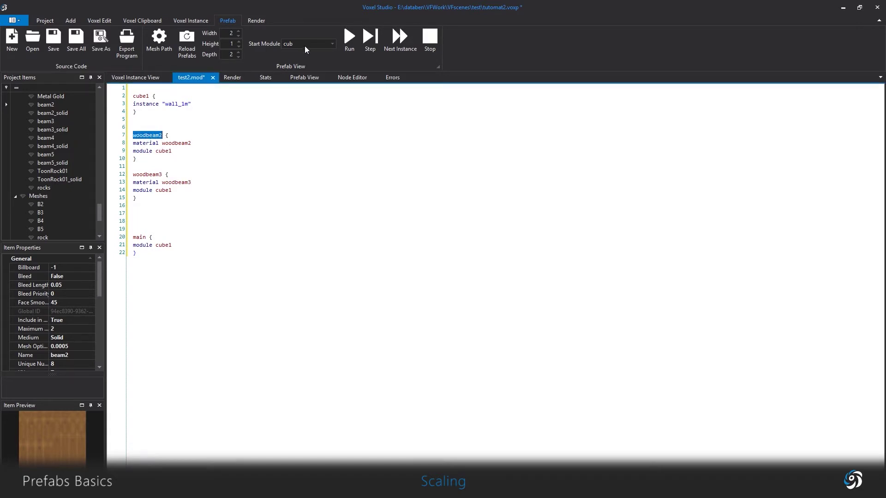
pyautogui.click(283, 44)
pyautogui.click(351, 39)
pyautogui.click(351, 37)
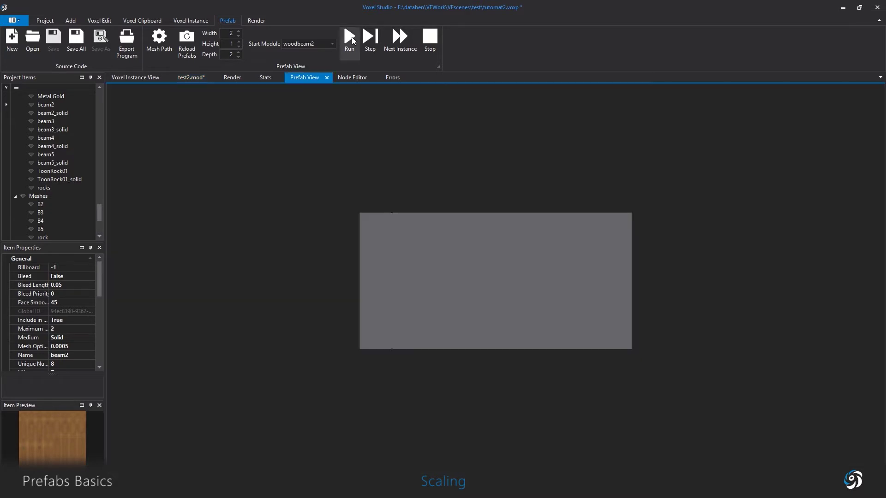
pyautogui.moveTo(468, 212); pyautogui.dragTo(383, 105, button='middle')
# Change the start module to woodbeam3 and run the grammar.
pyautogui.moveTo(314, 46); pyautogui.dragTo(311, 46)
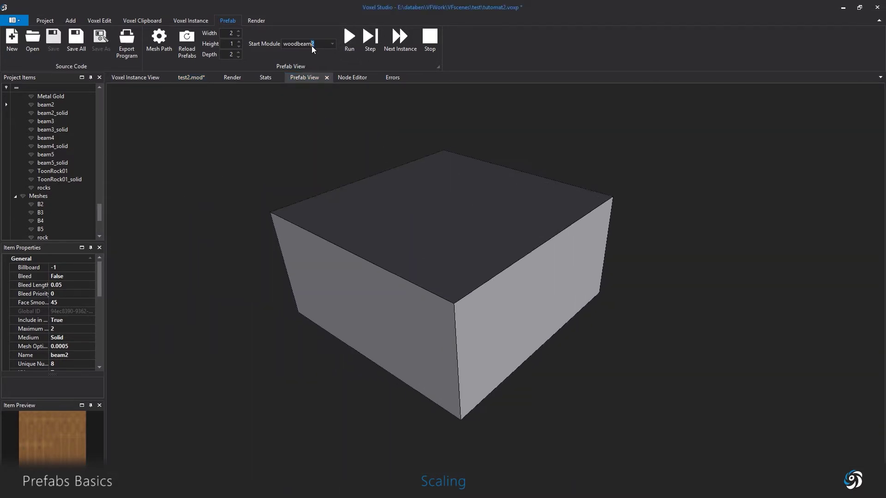
pyautogui.write('3')
pyautogui.click(347, 42)
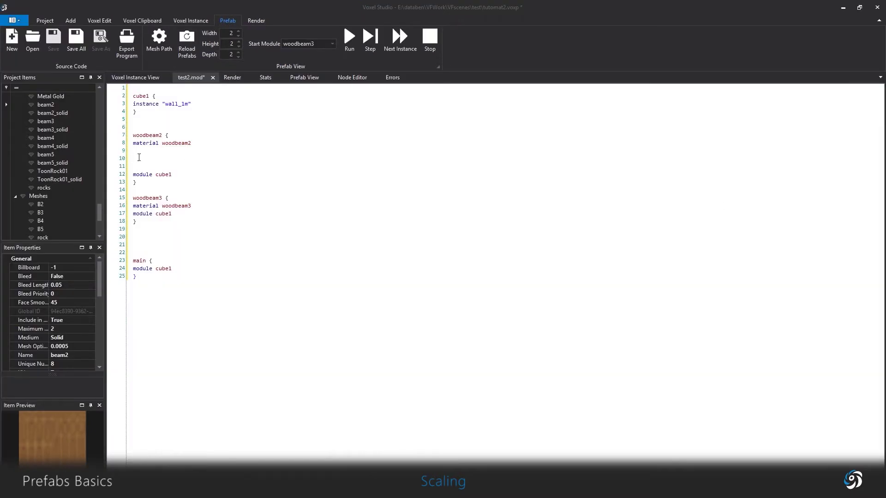
# Add the line "scale [1, 1, 1]" to woodbeam2 between its material and module lines.
pyautogui.click(146, 159)
pyautogui.write('scale')
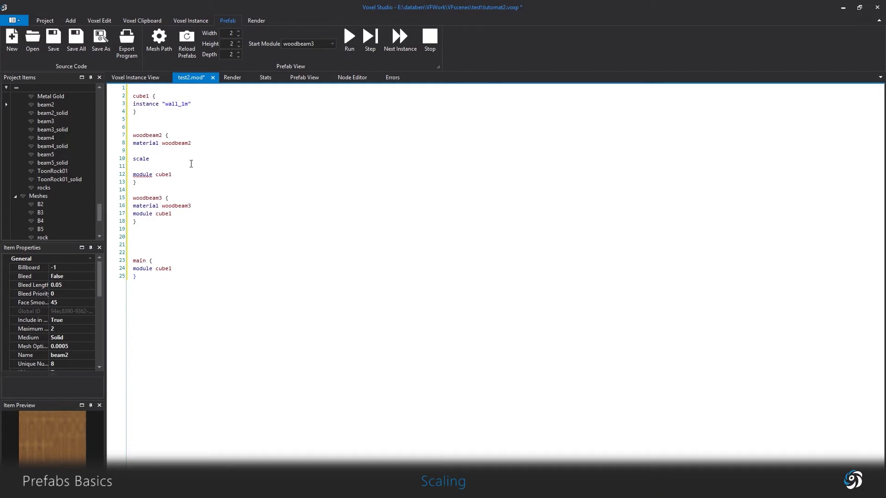
pyautogui.write(' []')
pyautogui.write('1')
pyautogui.write(', ')
pyautogui.write('1')
pyautogui.write(', ')
pyautogui.write('1')
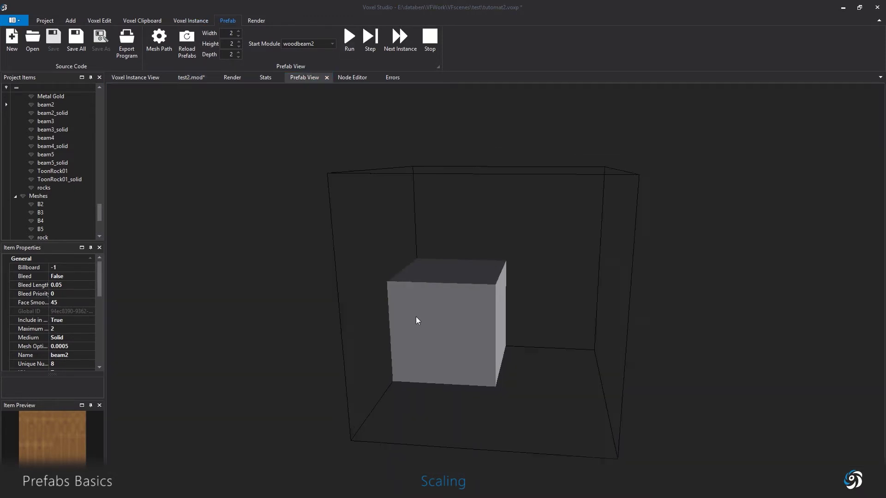
# Enlarge the prefab preview to width 6, height 6 and depth 5, and run woodbeam2 again.
pyautogui.moveTo(416, 316); pyautogui.dragTo(487, 240, button='middle')
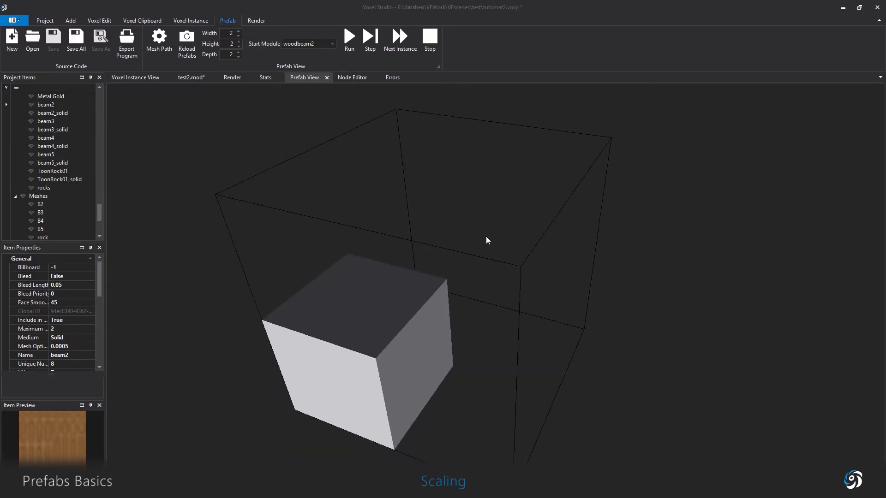
pyautogui.click(239, 31)
pyautogui.click(238, 31)
pyautogui.click(239, 31)
pyautogui.click(238, 31)
pyautogui.click(238, 42)
pyautogui.click(238, 42)
pyautogui.click(239, 41)
pyautogui.click(239, 53)
pyautogui.click(238, 52)
pyautogui.click(239, 52)
pyautogui.click(351, 42)
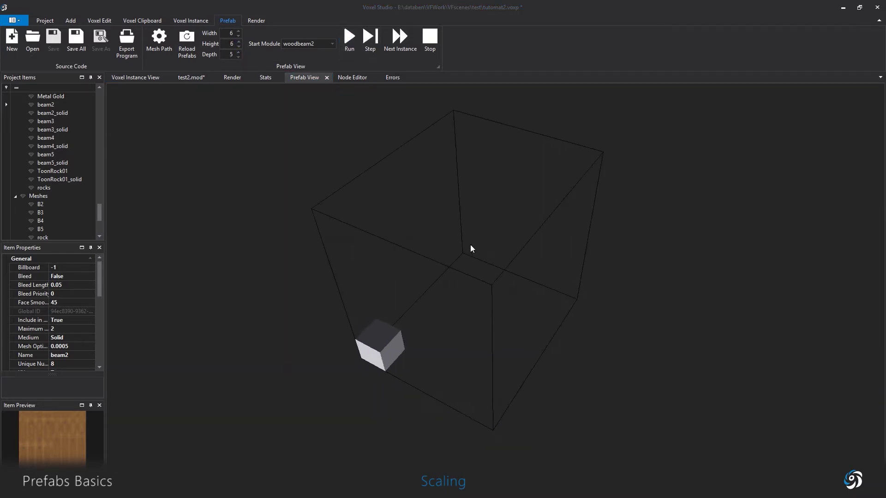
# Copy woodbeam2's scale line into woodbeam3 below its material line, with blank lines around it.
pyautogui.click(191, 77)
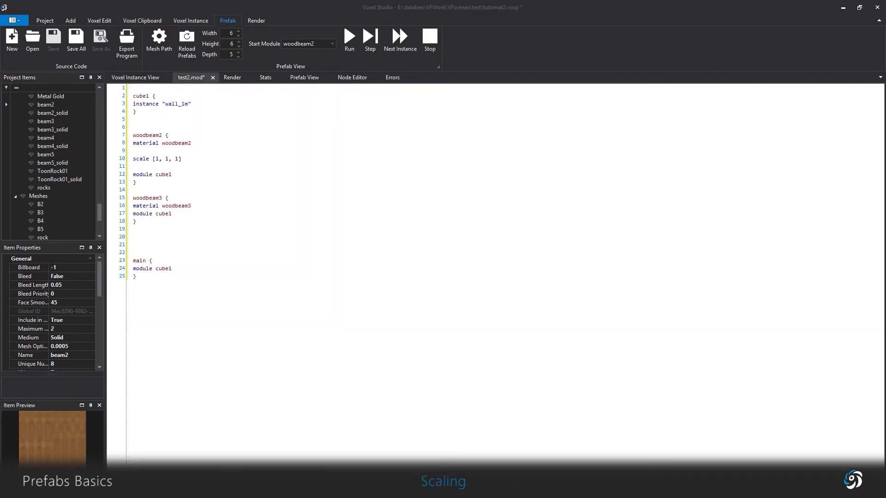
pyautogui.moveTo(195, 161); pyautogui.dragTo(132, 160)
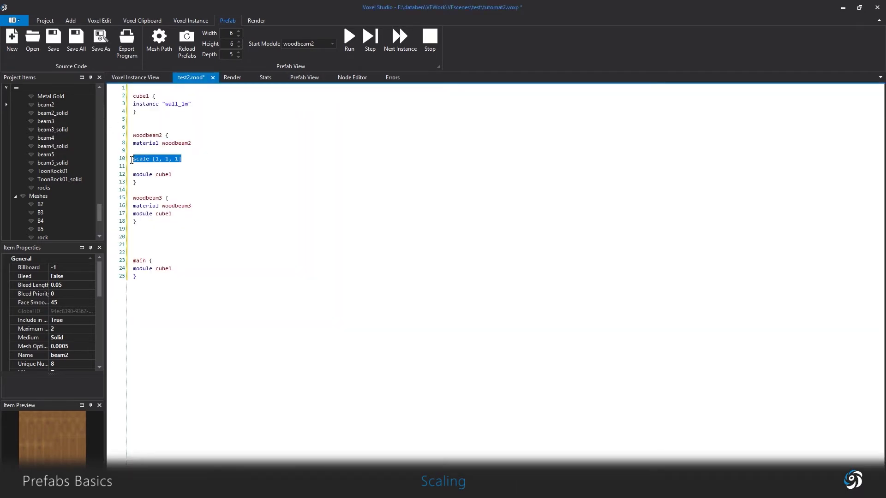
pyautogui.click(200, 206)
pyautogui.press('Return')
pyautogui.press('Return')
pyautogui.press('Return')
pyautogui.hotkey('ctrl', 'v')
# Change woodbeam3's scale values to [100%, 60%, 30%].
pyautogui.write('00%')
pyautogui.hotkey('shift', 'Right')
pyautogui.write('60%')
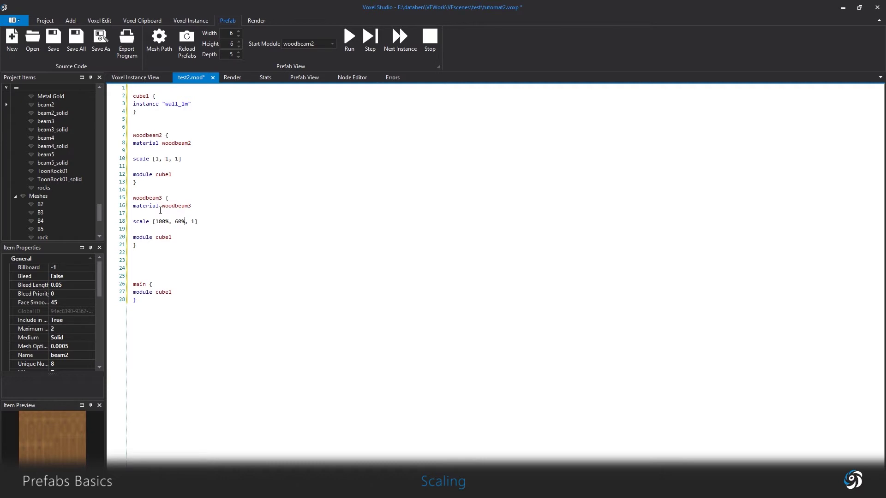
pyautogui.press('Right')
pyautogui.hotkey('shift', 'Right')
pyautogui.write('30%')
# Make woodbeam3 the start module and run it to inspect the percentage-scaled box.
pyautogui.doubleClick(152, 199)
pyautogui.hotkey('ctrl', 'c')
pyautogui.moveTo(316, 43); pyautogui.dragTo(259, 41)
pyautogui.hotkey('ctrl', 'v')
pyautogui.click(349, 39)
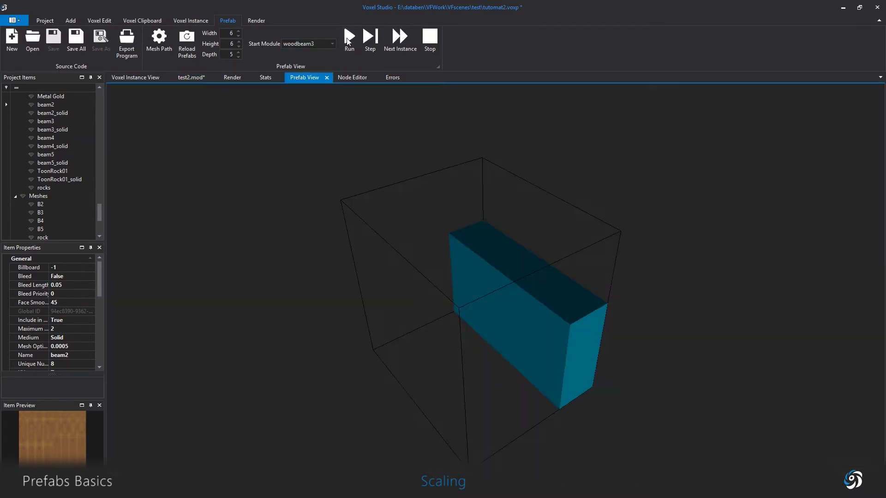
pyautogui.moveTo(425, 217); pyautogui.dragTo(415, 199)
pyautogui.moveTo(528, 284); pyautogui.dragTo(449, 266)
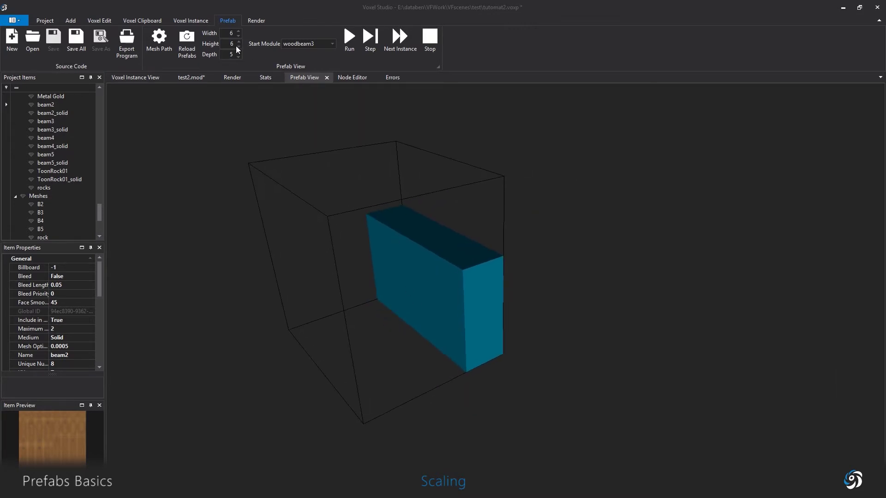
# Compare absolute and percentage scaling by running woodbeam2 and woodbeam3 in turn at the current preview size.
pyautogui.click(313, 44)
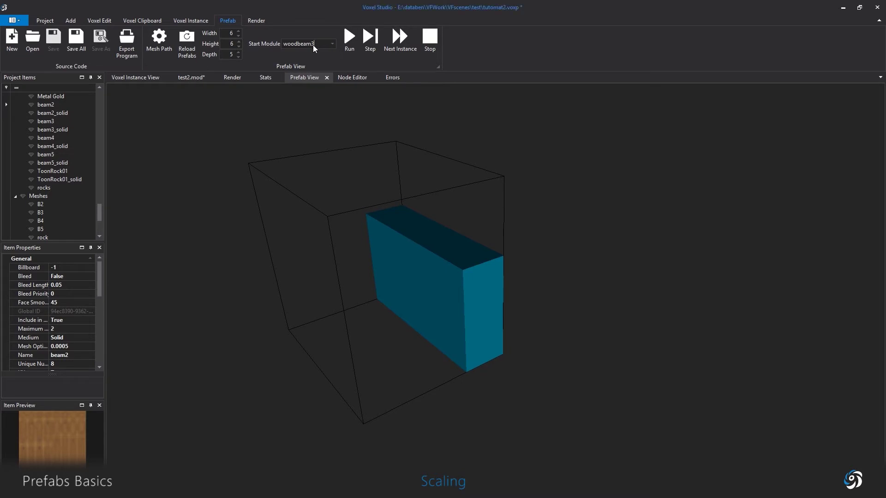
pyautogui.click(344, 37)
pyautogui.moveTo(314, 44); pyautogui.dragTo(310, 45)
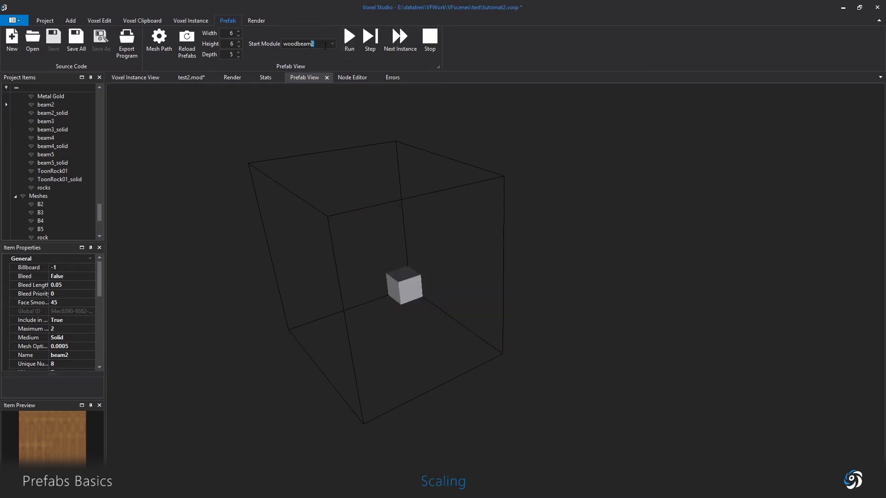
pyautogui.click(342, 40)
pyautogui.moveTo(457, 227); pyautogui.dragTo(454, 232)
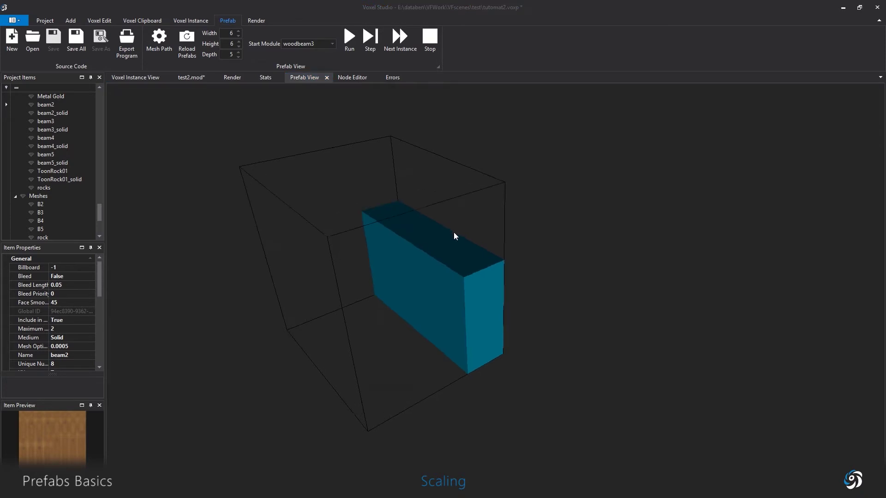
pyautogui.moveTo(527, 308); pyautogui.dragTo(531, 302)
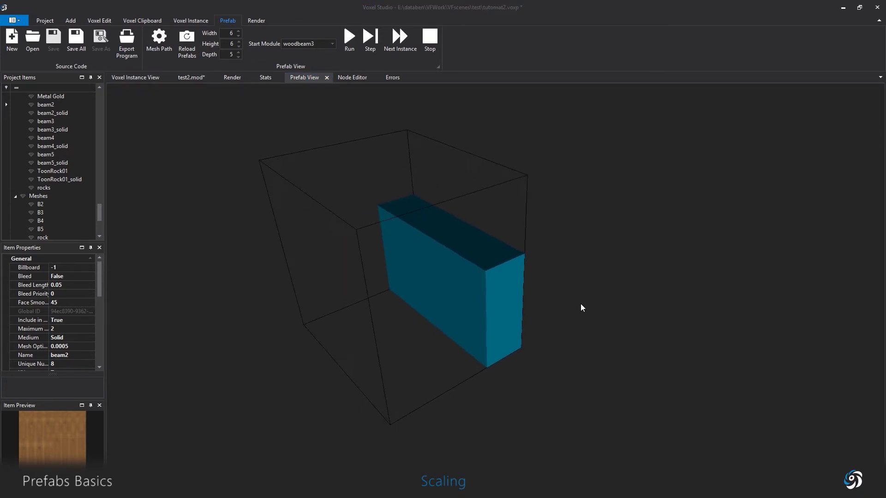
# Set the prefab preview's width, height and depth to 10 and run woodbeam3.
pyautogui.click(205, 77)
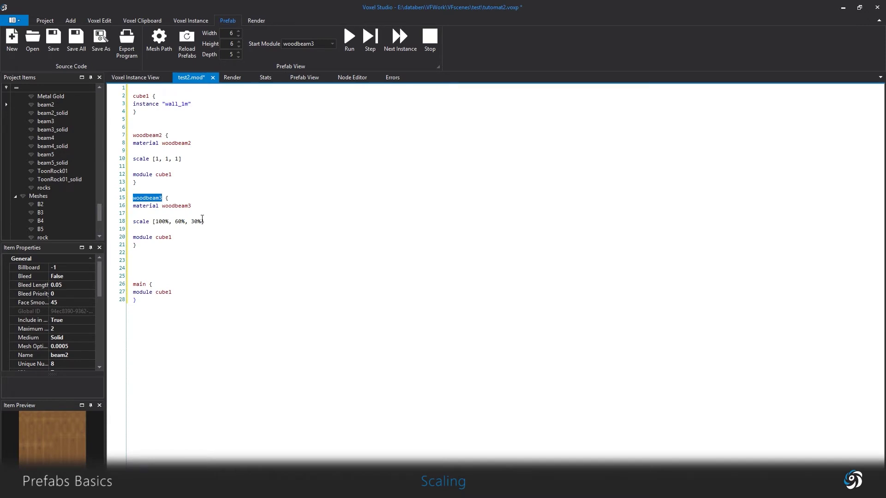
pyautogui.click(353, 43)
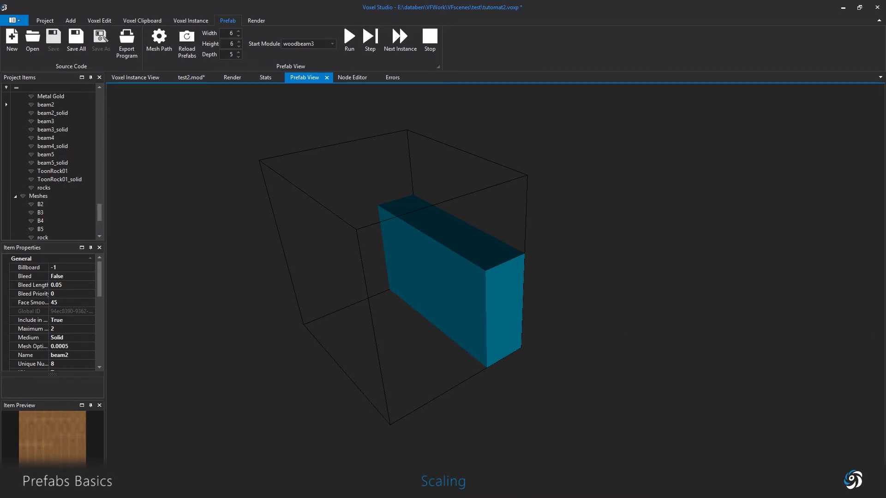
pyautogui.click(349, 40)
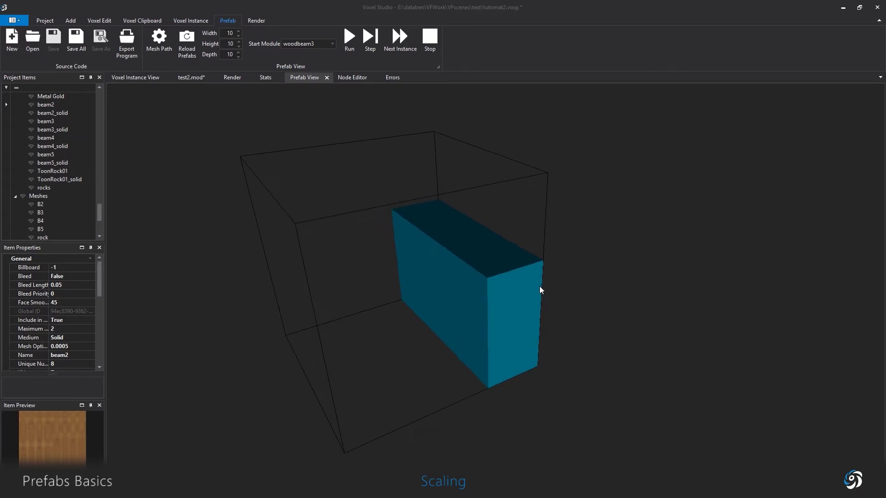
# Run woodbeam2 and woodbeam3 in turn at preview size 10 to compare how each one scales.
pyautogui.click(315, 45)
pyautogui.click(348, 40)
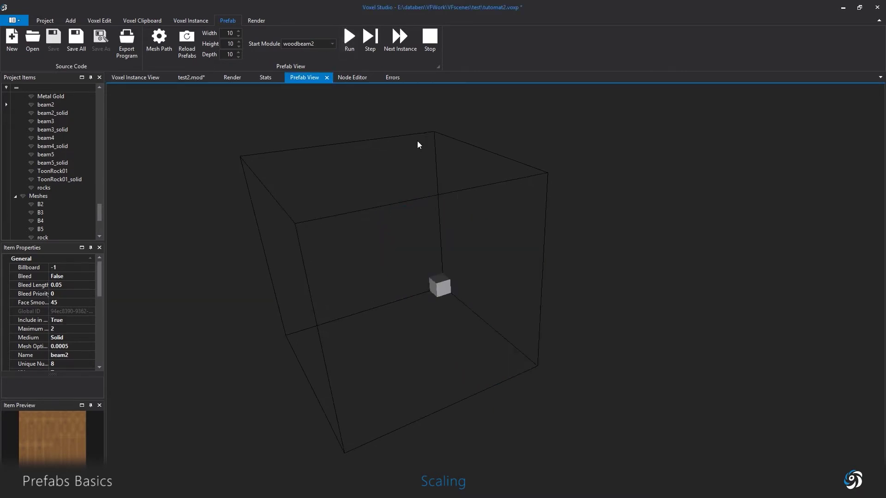
pyautogui.press('BackSpace')
pyautogui.write('3')
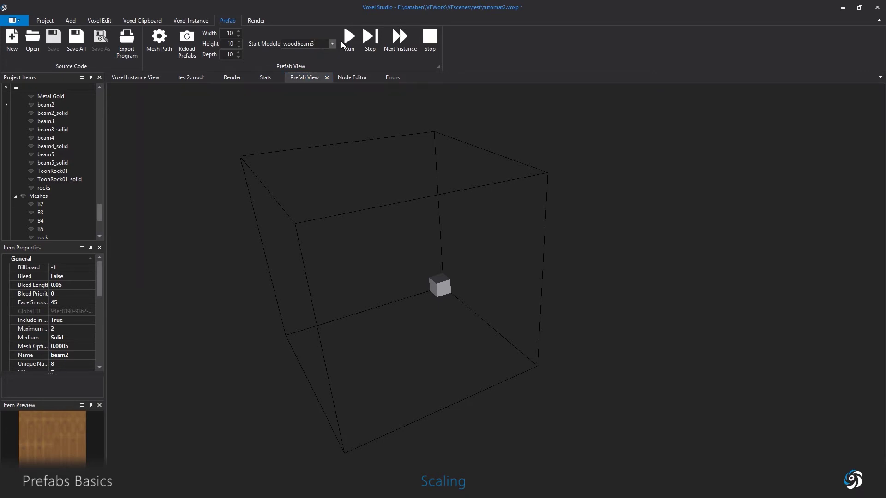
pyautogui.click(348, 39)
pyautogui.moveTo(475, 162); pyautogui.dragTo(491, 165)
# Replace woodbeam3's percentage scale values with [width, height, depth] and run the grammar.
pyautogui.click(191, 77)
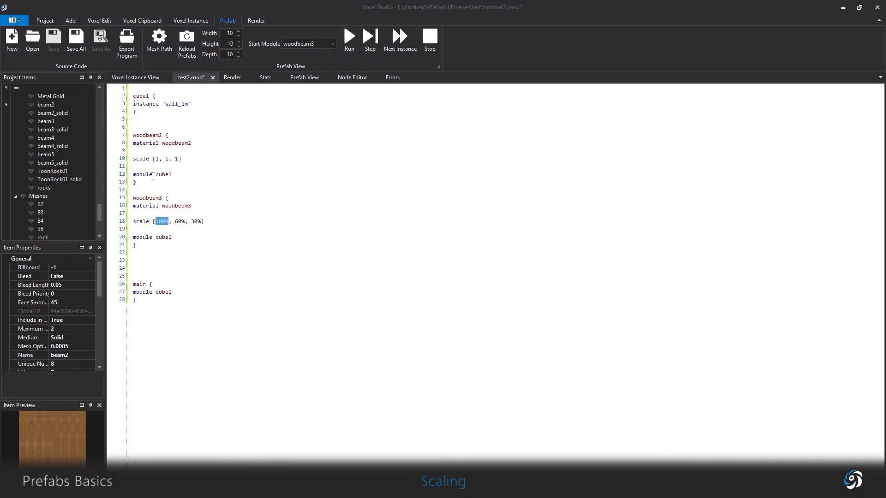
pyautogui.click(169, 220)
pyautogui.moveTo(169, 221); pyautogui.dragTo(155, 221)
pyautogui.write('width')
pyautogui.press('Right')
pyautogui.press('Right')
pyautogui.hotkey('shift', 'Right')
pyautogui.hotkey('shift', 'Right')
pyautogui.hotkey('shift', 'Right')
pyautogui.write('height')
pyautogui.hotkey('shift', 'Right')
pyautogui.hotkey('shift', 'Right')
pyautogui.hotkey('shift', 'Right')
pyautogui.write('depth')
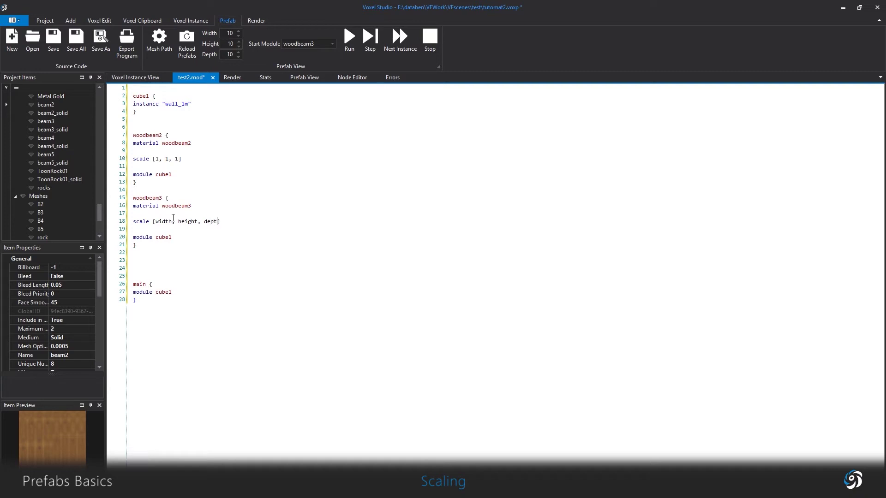
pyautogui.click(348, 40)
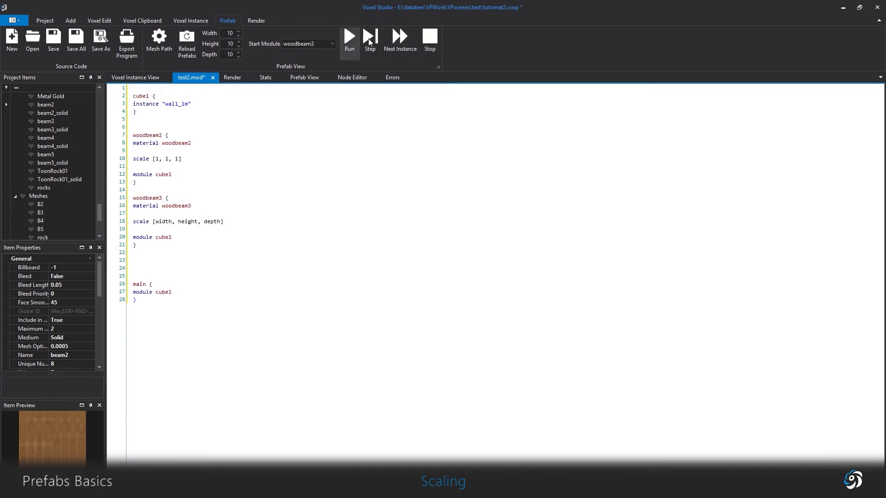
pyautogui.moveTo(362, 184); pyautogui.dragTo(470, 264, button='middle')
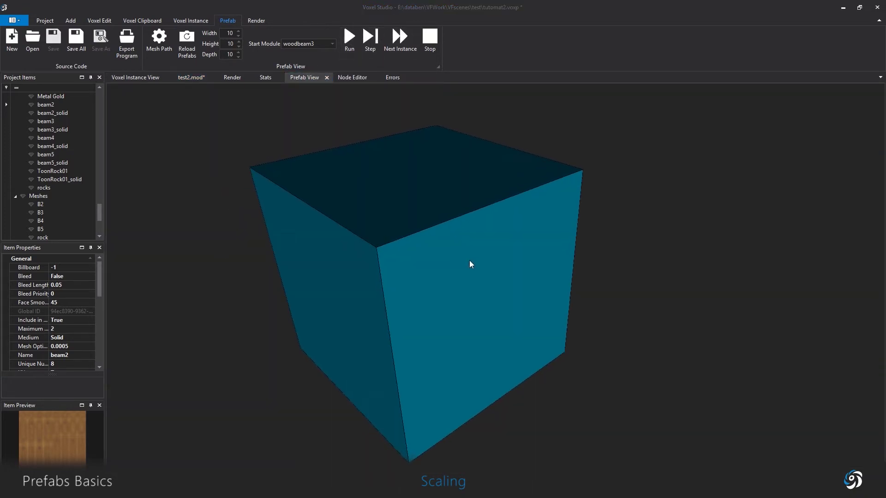
# Subtract 1 from the width, height and depth in woodbeam3's scale and run the grammar.
pyautogui.click(192, 76)
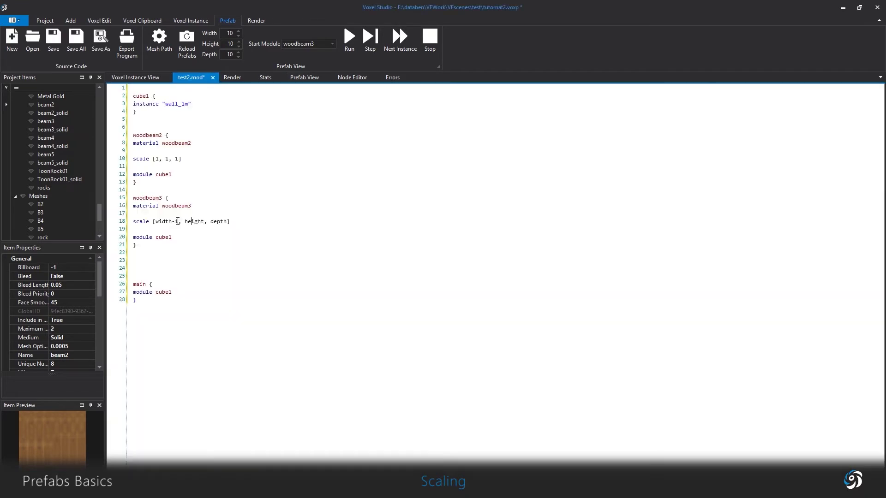
pyautogui.write('-1')
pyautogui.click(344, 37)
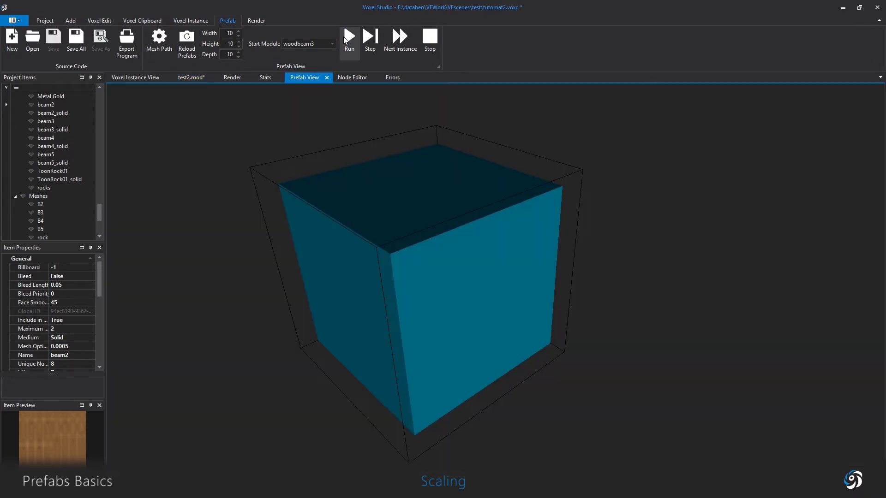
pyautogui.moveTo(473, 217); pyautogui.dragTo(493, 191)
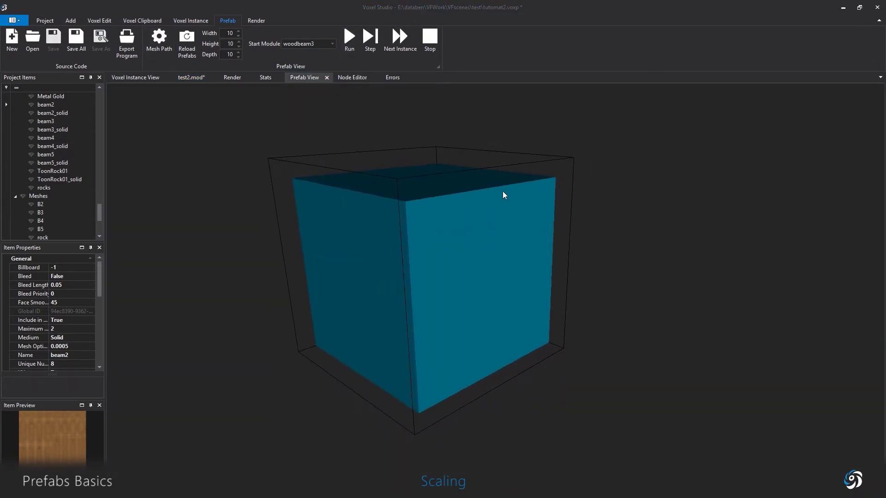
# Reduce the prefab preview's width, height and depth to 7 and run woodbeam3.
pyautogui.click(239, 57)
pyautogui.click(239, 57)
pyautogui.click(239, 35)
pyautogui.click(239, 35)
pyautogui.click(238, 36)
pyautogui.click(349, 40)
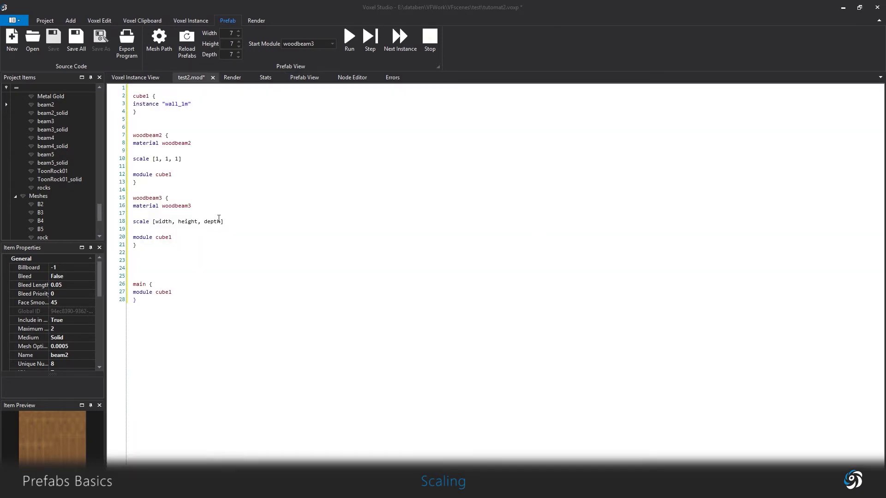
# Move depth from the last to the first position in woodbeam3's scale, in place of width.
pyautogui.doubleClick(214, 220)
pyautogui.press('BackSpace')
pyautogui.hotkey('ctrl', 'v')
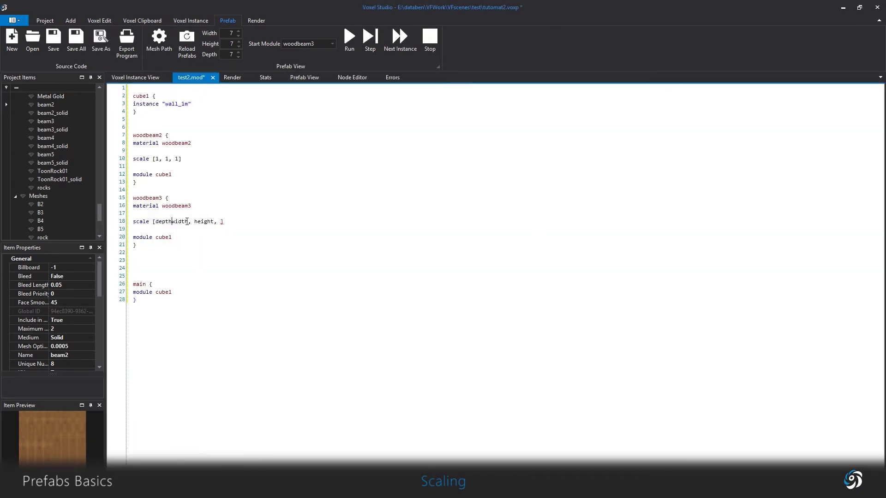
pyautogui.write('n')
pyautogui.press('BackSpace')
pyautogui.write(',')
pyautogui.press('BackSpace')
pyautogui.press('BackSpace')
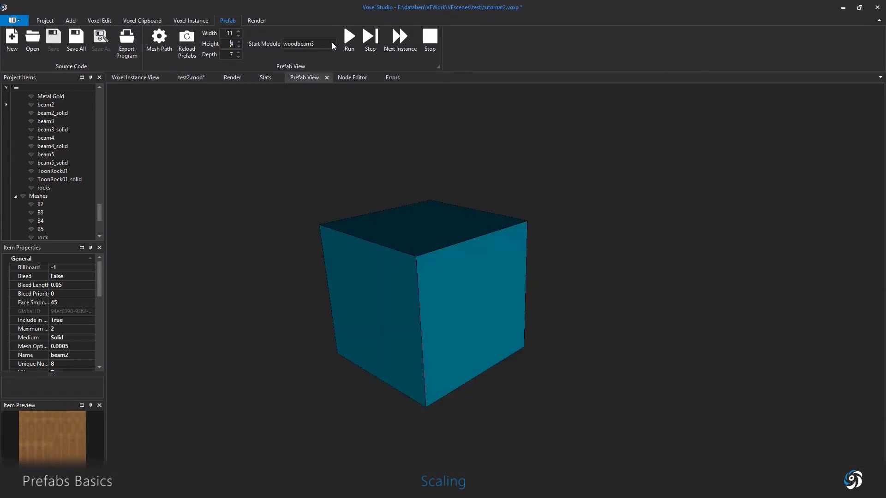
# Run woodbeam3 in the 11 by 4 by 7 preview and examine the resulting box.
pyautogui.click(349, 40)
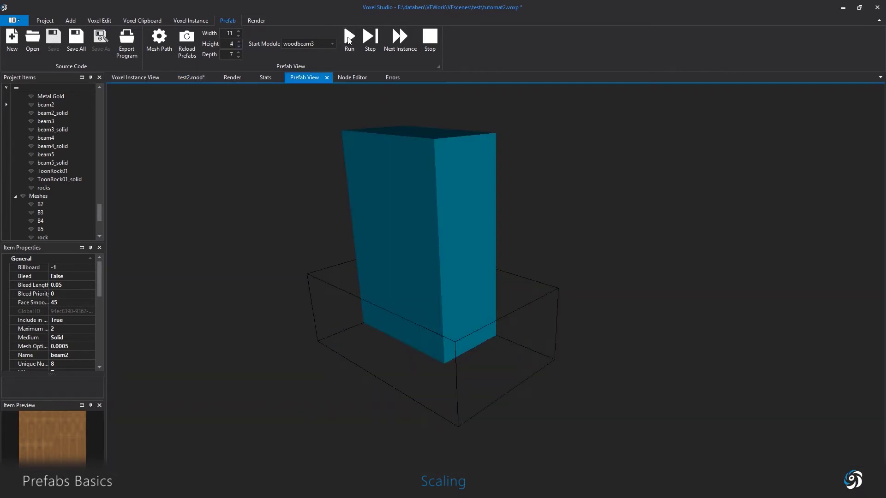
pyautogui.moveTo(449, 183); pyautogui.dragTo(426, 175)
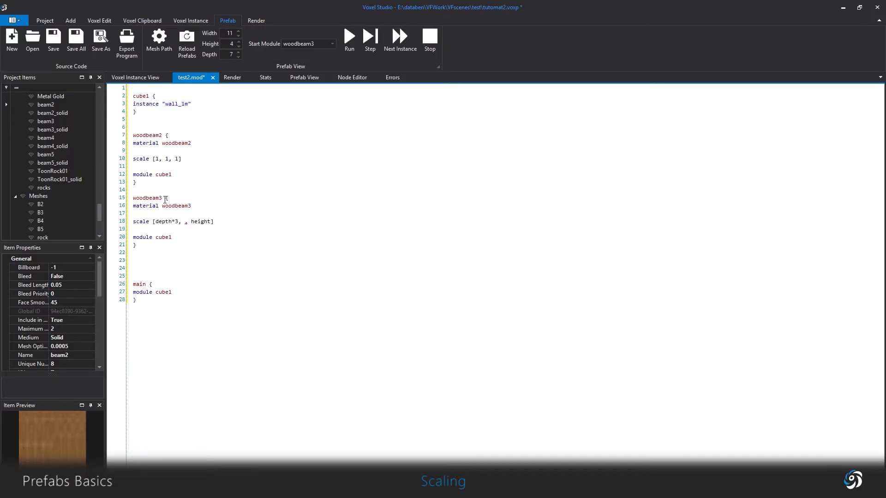
# Set the second value of woodbeam3's scale to 80%-1 and the third to 4.
pyautogui.write('80%-1')
pyautogui.hotkey('shift', 'Right')
pyautogui.hotkey('shift', 'Right')
pyautogui.hotkey('shift', 'Right')
pyautogui.hotkey('shift', 'Right')
pyautogui.hotkey('shift', 'Right')
pyautogui.hotkey('shift', 'Right')
pyautogui.write('4')
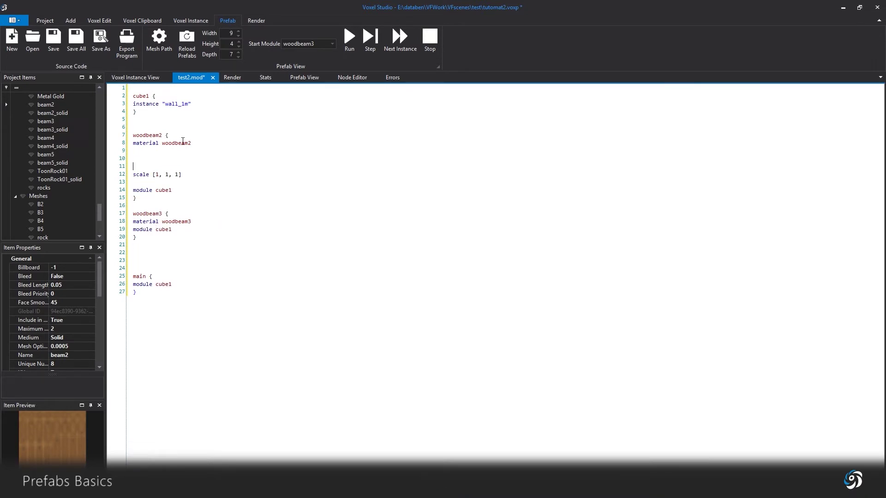
# Set woodbeam2 as the start module and run the grammar.
pyautogui.doubleClick(176, 143)
pyautogui.click(305, 43)
pyautogui.moveTo(327, 43); pyautogui.dragTo(281, 44)
pyautogui.hotkey('ctrl', 'v')
pyautogui.click(349, 39)
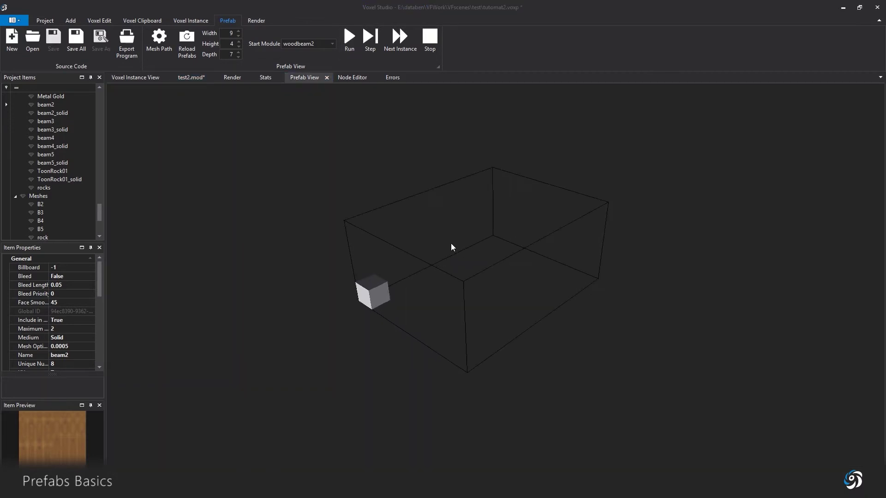
# Add center y, center x and center z above woodbeam2's scale and run the grammar.
pyautogui.click(228, 78)
pyautogui.click(199, 78)
pyautogui.click(143, 159)
pyautogui.write('center [')
pyautogui.press('Return')
pyautogui.write('center x')
pyautogui.press('Return')
pyautogui.write('center ')
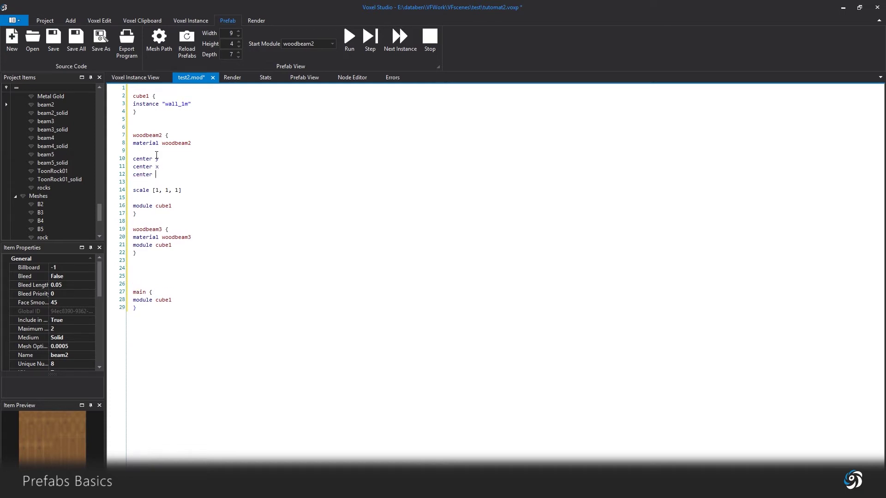
pyautogui.write('z')
pyautogui.click(347, 40)
pyautogui.moveTo(520, 267); pyautogui.dragTo(560, 288, button='middle')
pyautogui.scroll(4, 533, 291)
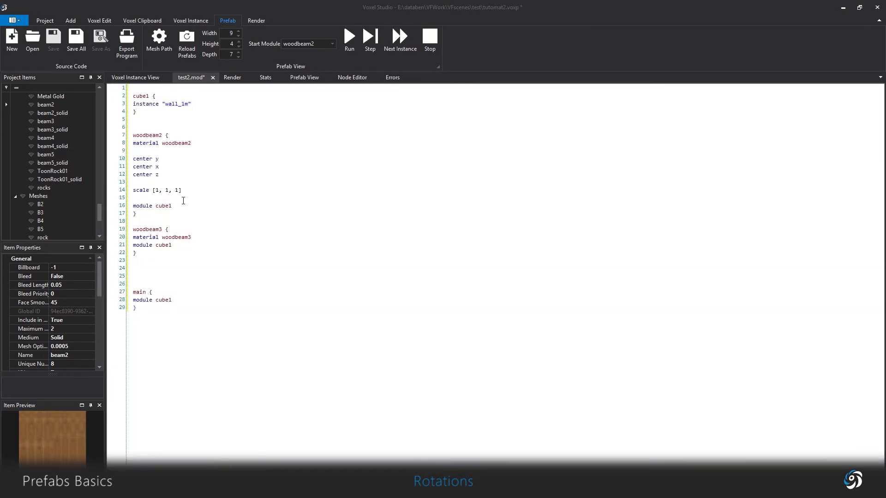
# Delete the center and scale lines from woodbeam2, leaving only its material and module lines.
pyautogui.moveTo(183, 200); pyautogui.dragTo(133, 152)
pyautogui.press('BackSpace')
pyautogui.press('BackSpace')
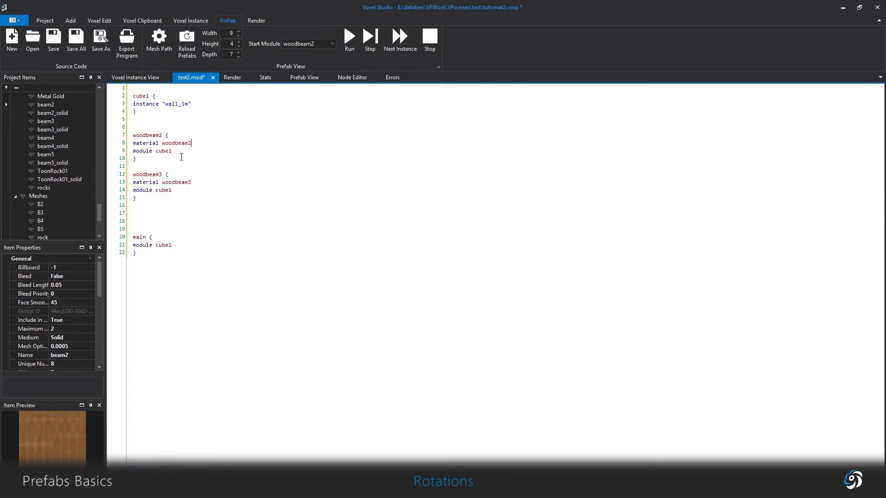
# Add a rotate y 45 line between woodbeam3's material and module lines.
pyautogui.click(205, 182)
pyautogui.press('Return')
pyautogui.press('Return')
pyautogui.press('Return')
pyautogui.click(148, 198)
pyautogui.write('rota')
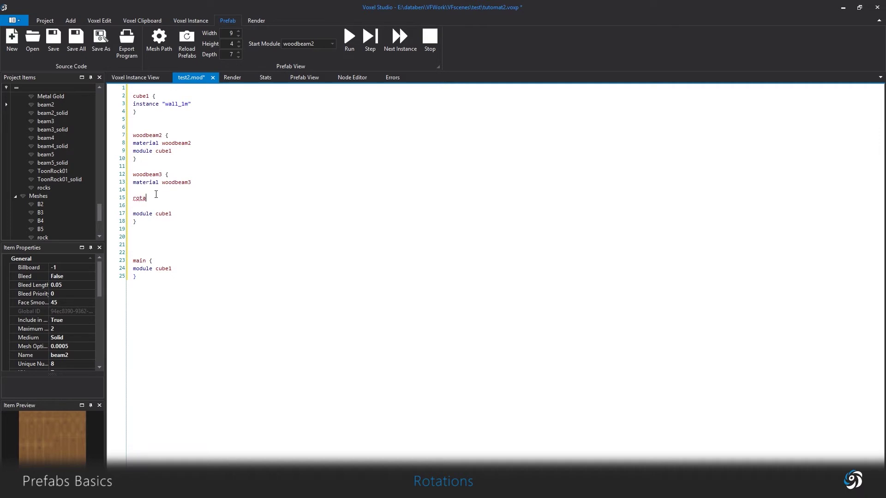
pyautogui.write('te y 45')
# Set woodbeam3 as the start module, run it and examine the rotated box against the scope outline.
pyautogui.doubleClick(148, 175)
pyautogui.hotkey('ctrl', 'c')
pyautogui.moveTo(327, 45); pyautogui.dragTo(276, 42)
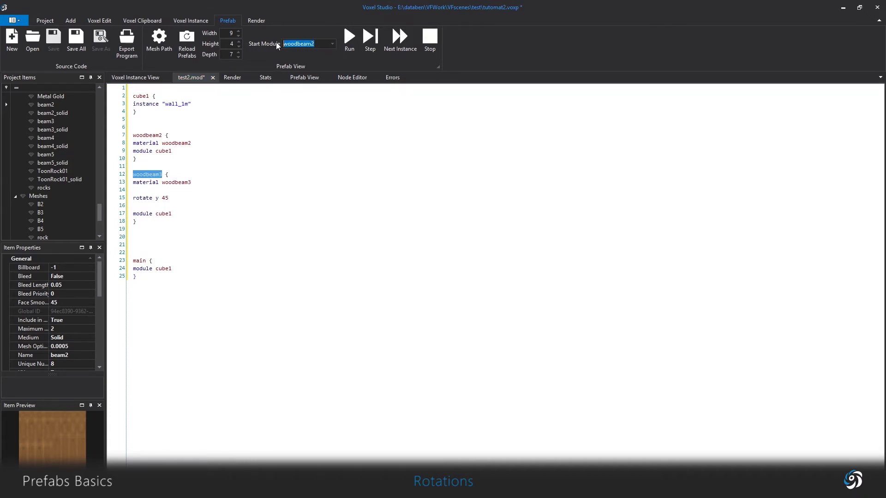
pyautogui.hotkey('ctrl', 'v')
pyautogui.click(345, 50)
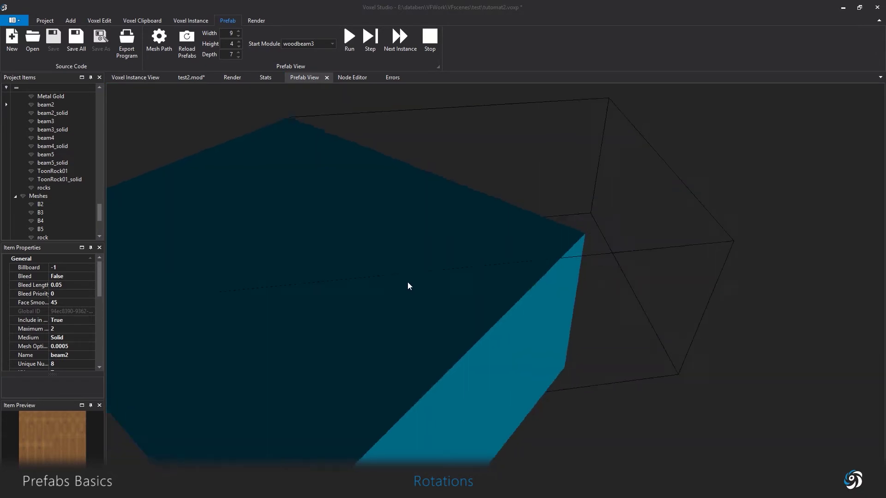
pyautogui.moveTo(407, 282); pyautogui.dragTo(474, 248, button='middle')
pyautogui.scroll(-5, 429, 295)
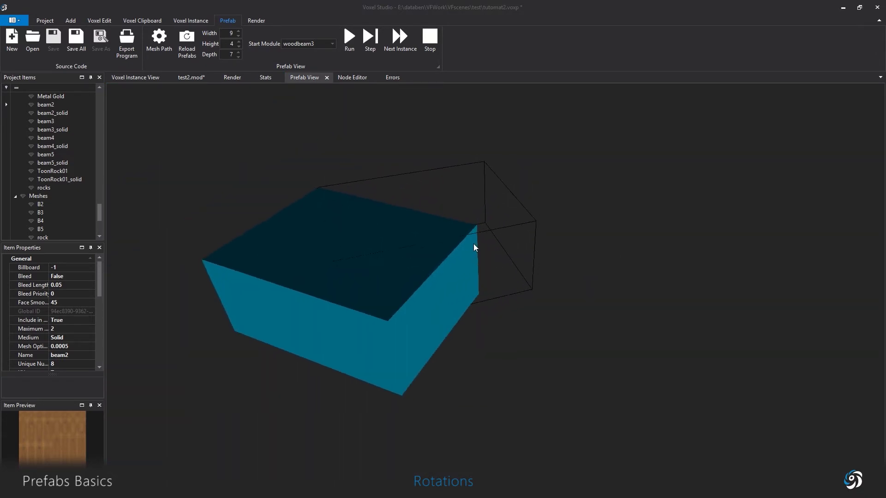
pyautogui.moveTo(278, 257); pyautogui.dragTo(694, 372, button='middle')
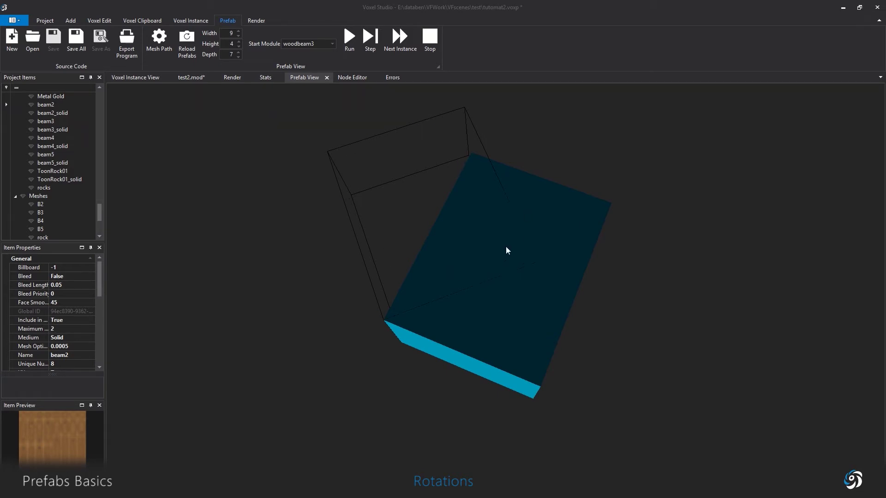
pyautogui.moveTo(439, 317); pyautogui.dragTo(489, 312, button='middle')
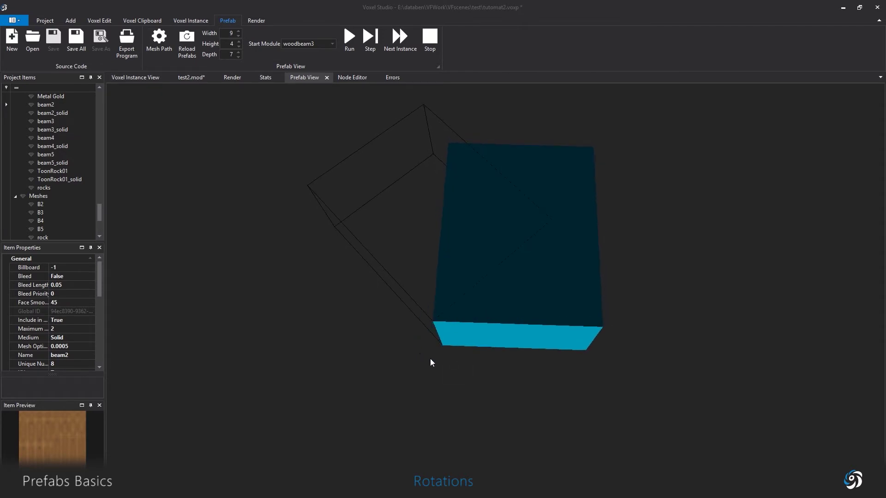
pyautogui.moveTo(426, 348); pyautogui.dragTo(437, 264, button='middle')
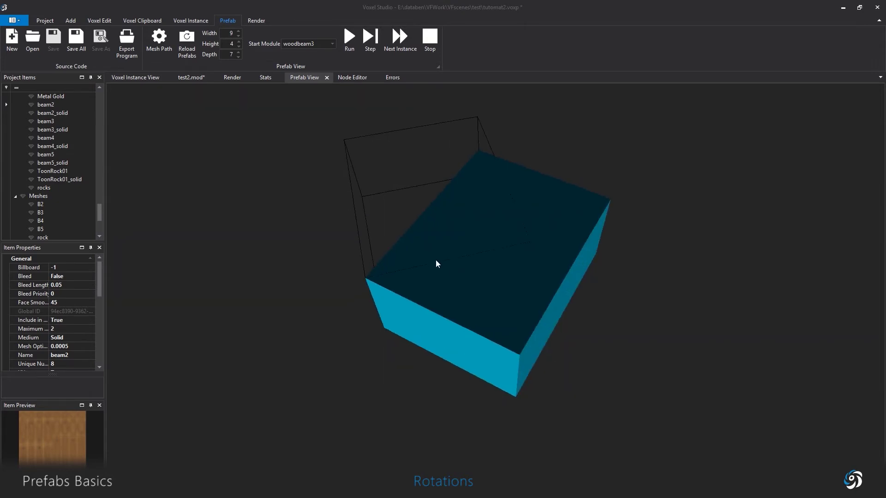
# Add center x, center y and center z before woodbeam3's rotate line and run the grammar.
pyautogui.click(198, 78)
pyautogui.click(161, 191)
pyautogui.press('Return')
pyautogui.press('Return')
pyautogui.write('cente')
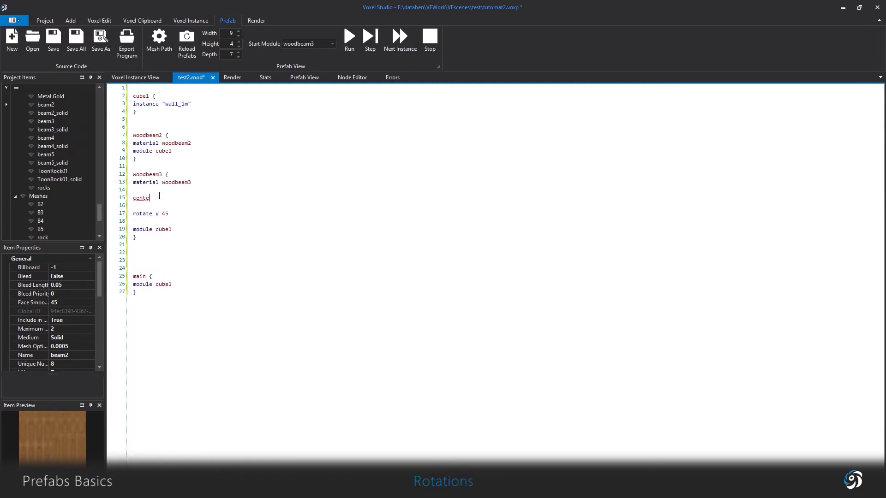
pyautogui.write('r x')
pyautogui.press('Return')
pyautogui.write('center y')
pyautogui.press('Return')
pyautogui.write('center z')
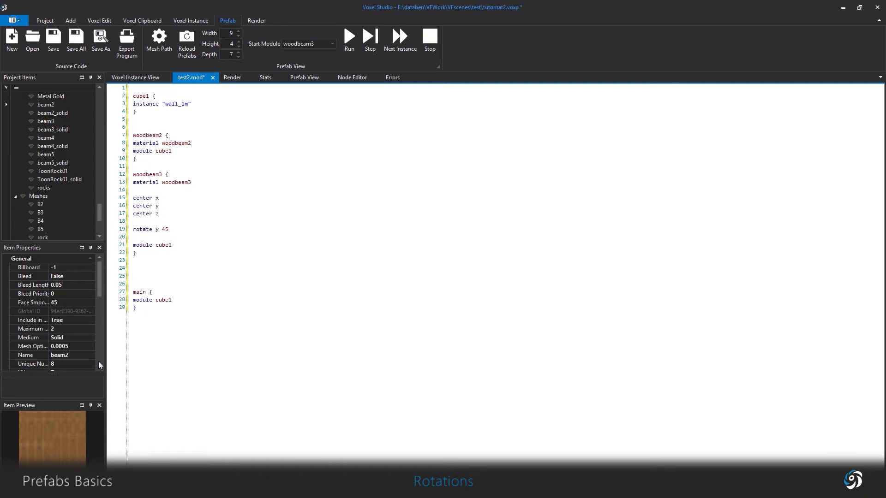
pyautogui.click(349, 36)
pyautogui.moveTo(427, 200); pyautogui.dragTo(438, 245)
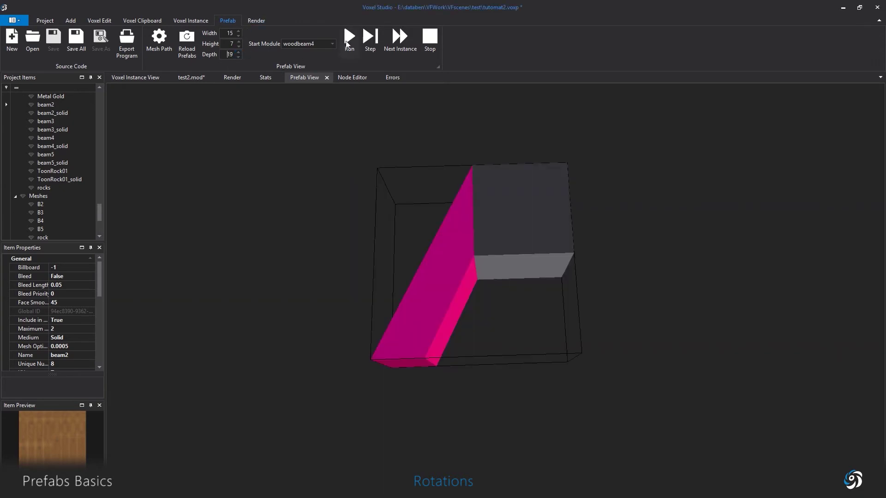
# Run woodbeam4 at depth 19, then increase the preview width to 20 and run it again.
pyautogui.click(349, 39)
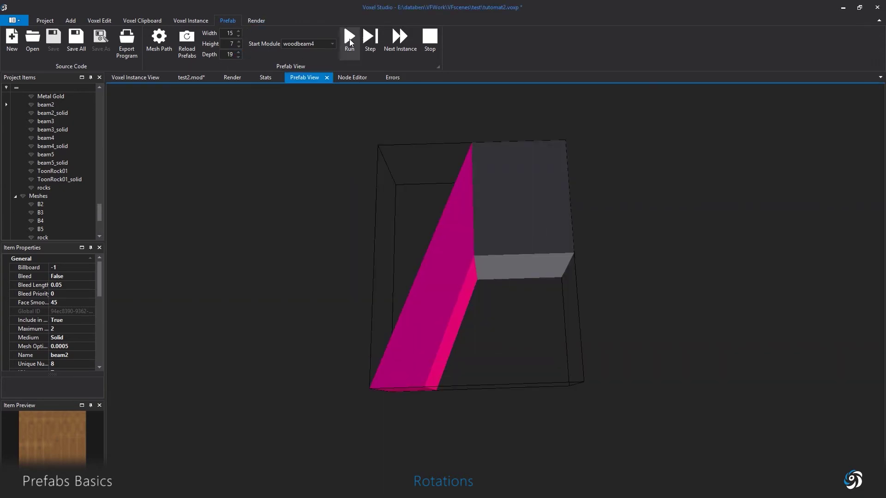
pyautogui.click(238, 31)
pyautogui.click(238, 31)
pyautogui.click(239, 31)
pyautogui.click(238, 31)
pyautogui.click(239, 31)
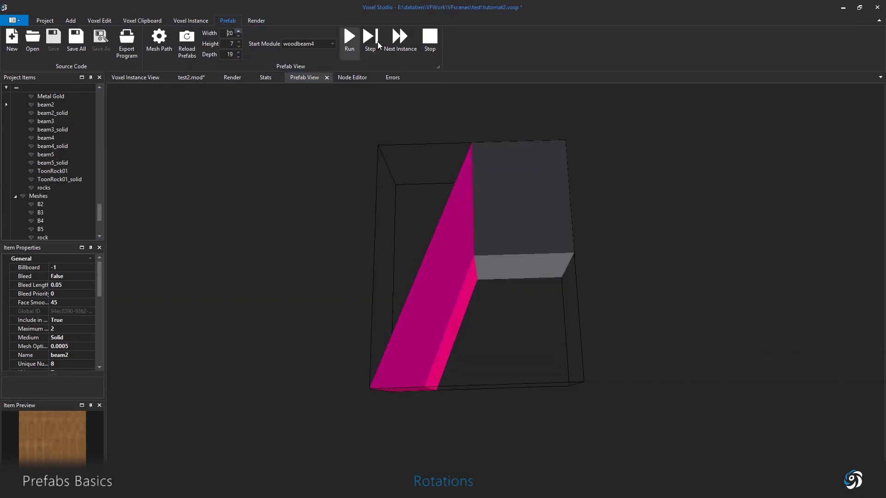
pyautogui.click(349, 39)
pyautogui.moveTo(402, 173); pyautogui.dragTo(436, 225)
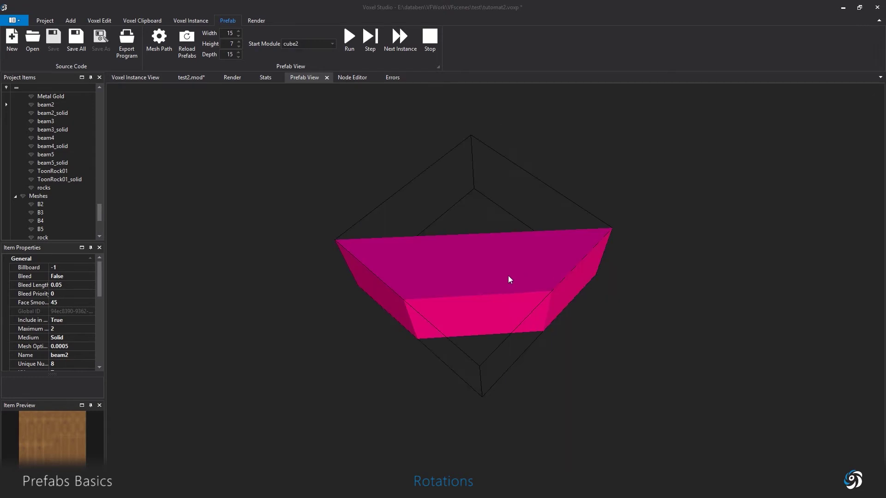
# Examine the cube2 shape in the prefab preview from several angles and return to the test2.mod code.
pyautogui.moveTo(509, 280); pyautogui.dragTo(383, 244)
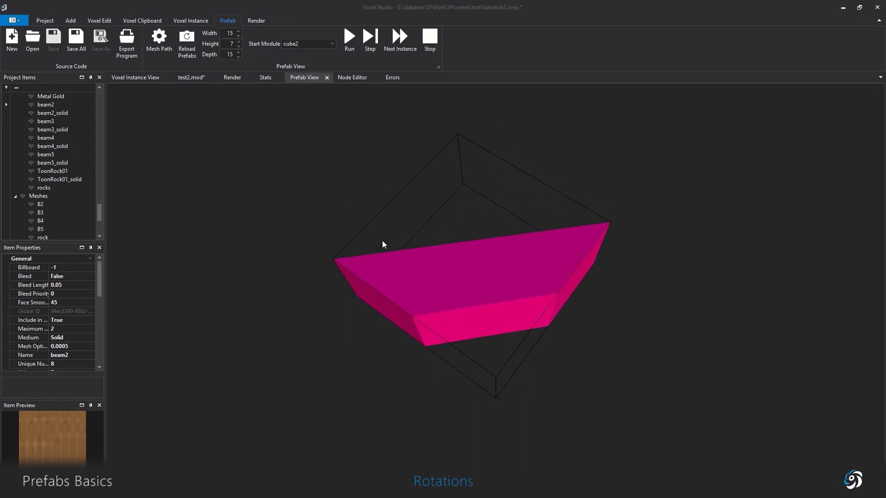
pyautogui.moveTo(535, 253); pyautogui.dragTo(461, 222)
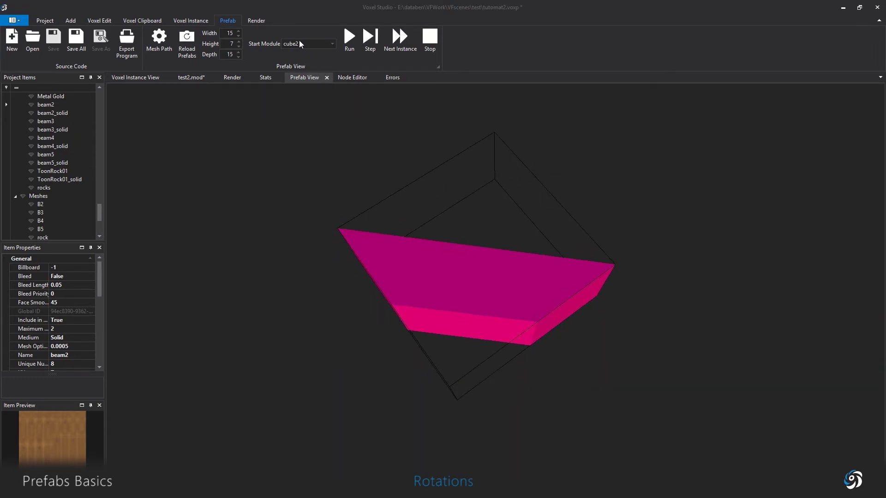
pyautogui.click(201, 79)
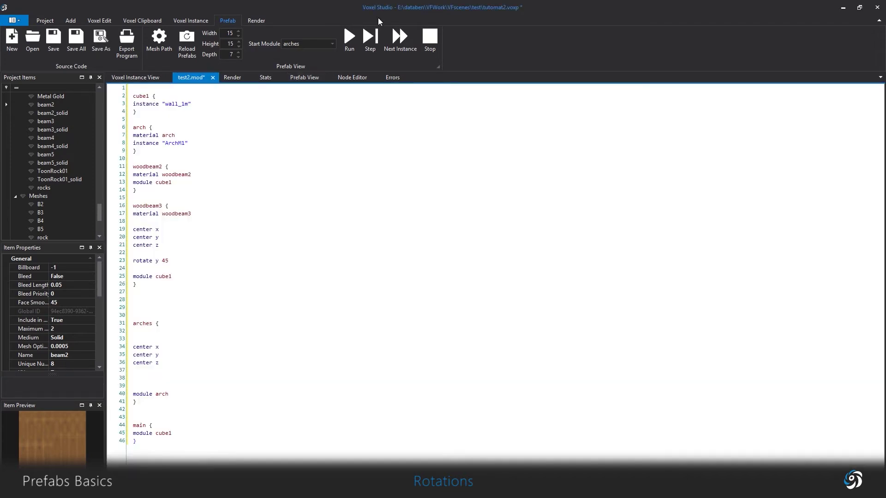
# Run the arches module, then add rotate y 90 after its center lines and run it again.
pyautogui.click(350, 37)
pyautogui.moveTo(529, 258); pyautogui.dragTo(569, 251)
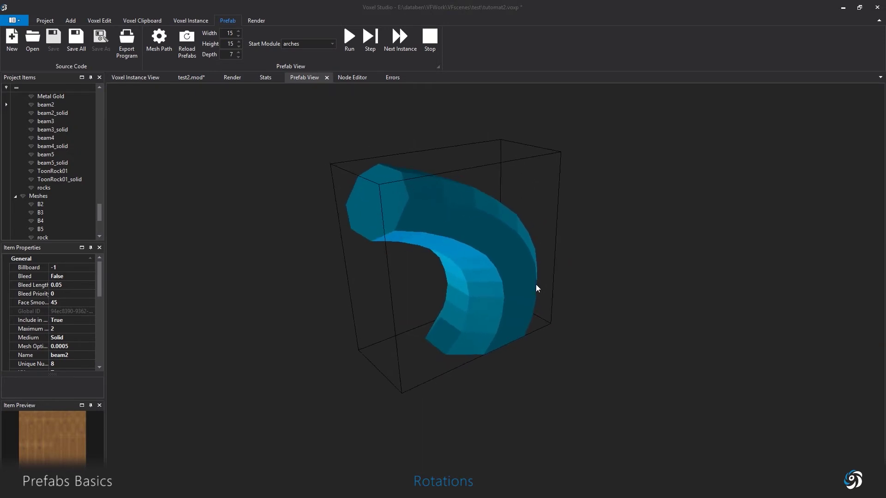
pyautogui.click(197, 79)
pyautogui.click(150, 379)
pyautogui.write('rotate y 90')
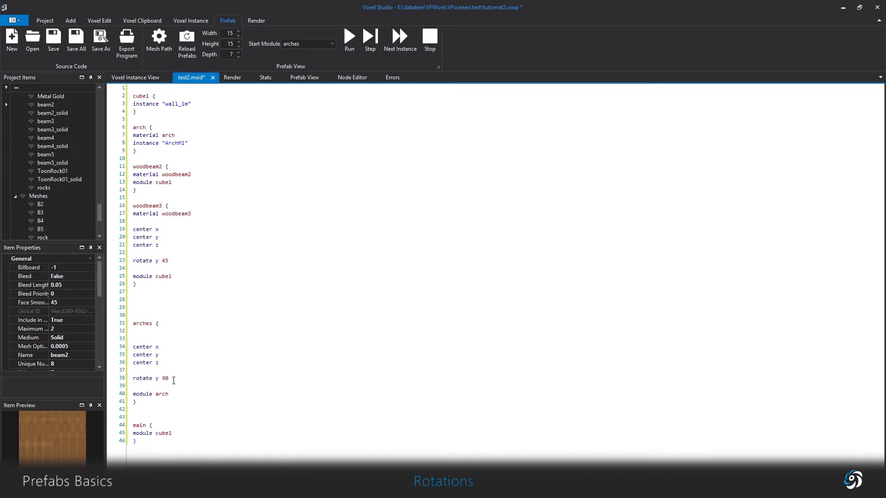
pyautogui.click(348, 39)
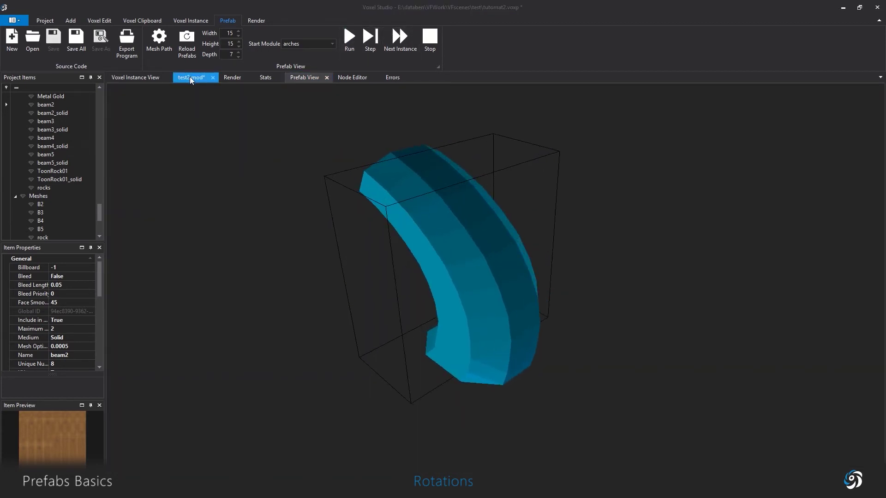
pyautogui.moveTo(348, 220)
pyautogui.mouseDown(button='middle')
pyautogui.moveTo(462, 209)
pyautogui.moveTo(474, 198)
pyautogui.moveTo(425, 213)
pyautogui.moveTo(346, 213)
pyautogui.mouseUp(button='middle')
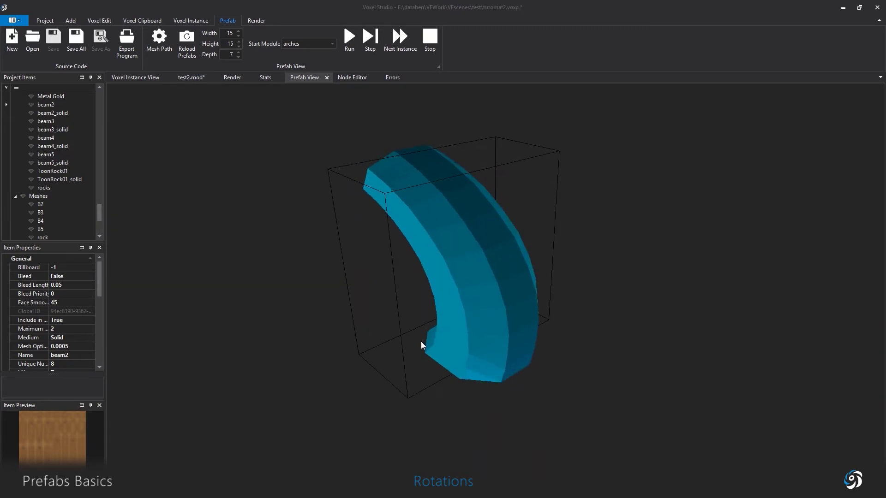
pyautogui.moveTo(421, 342); pyautogui.dragTo(480, 345, button='middle')
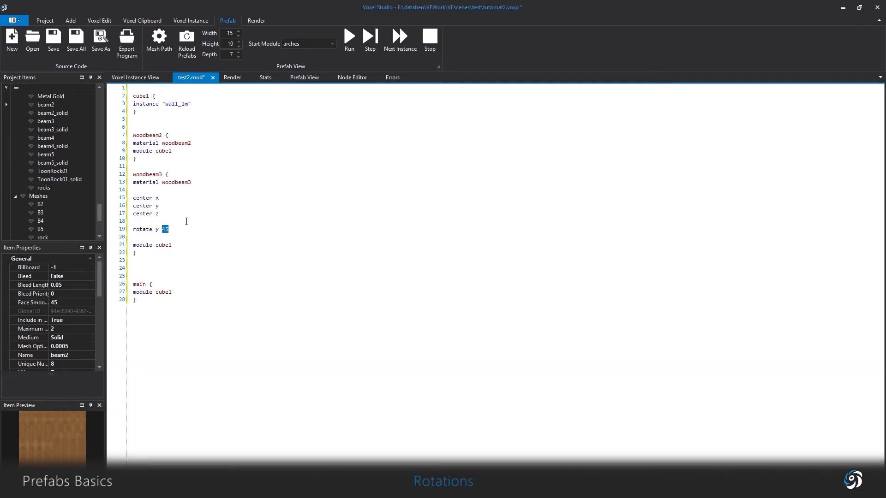
# Set woodbeam3's y rotation to 90 and run woodbeam3 as the start module.
pyautogui.write('0')
pyautogui.doubleClick(146, 175)
pyautogui.hotkey('ctrl', 'c')
pyautogui.doubleClick(295, 44)
pyautogui.hotkey('ctrl', 'v')
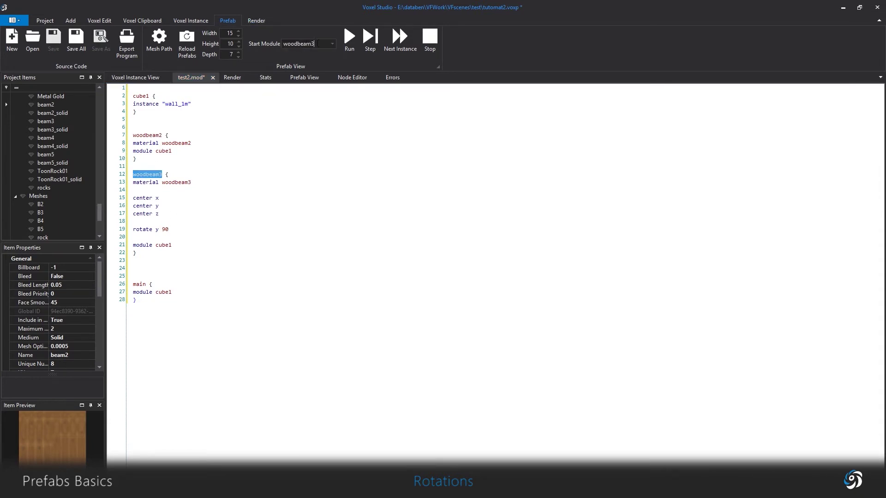
pyautogui.click(349, 37)
pyautogui.moveTo(486, 253); pyautogui.dragTo(505, 272)
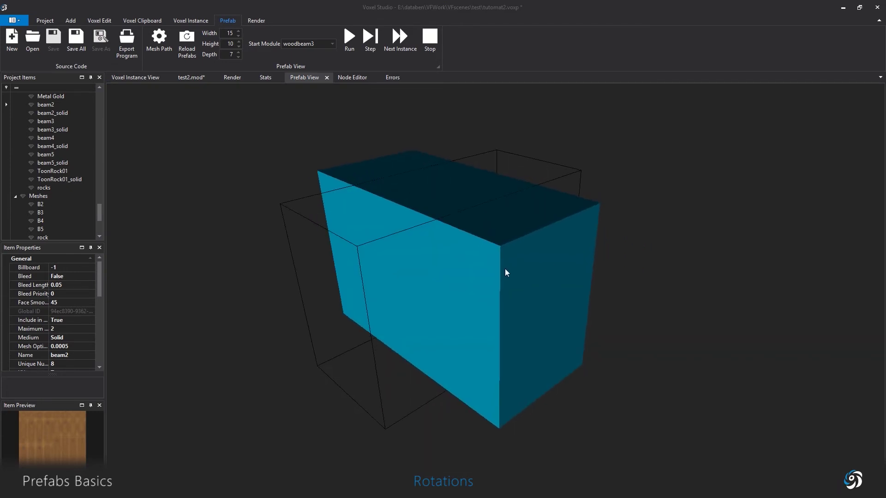
pyautogui.scroll(-3, 543, 286)
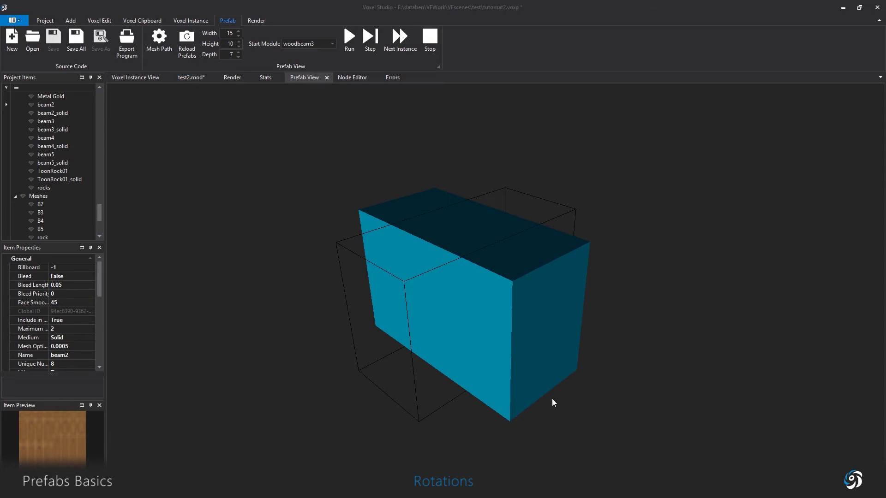
# Add scale [depth, height, width] after woodbeam3's rotate line and run the grammar.
pyautogui.click(184, 76)
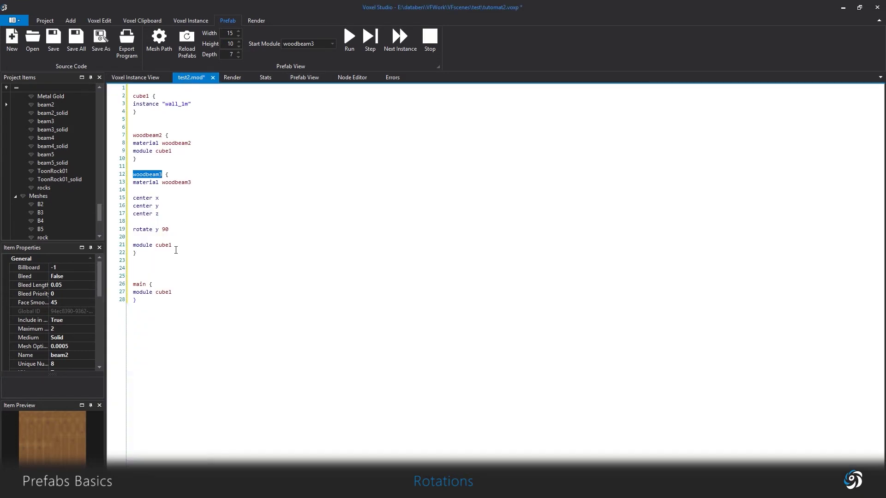
pyautogui.click(169, 223)
pyautogui.press('Return')
pyautogui.press('Return')
pyautogui.click(174, 238)
pyautogui.press('Return')
pyautogui.write('scale ')
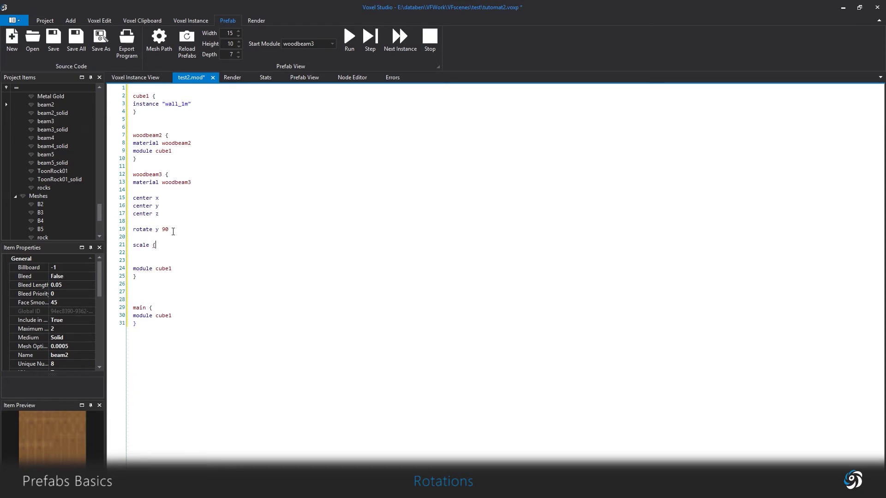
pyautogui.write('[depth, height, width')
pyautogui.click(350, 39)
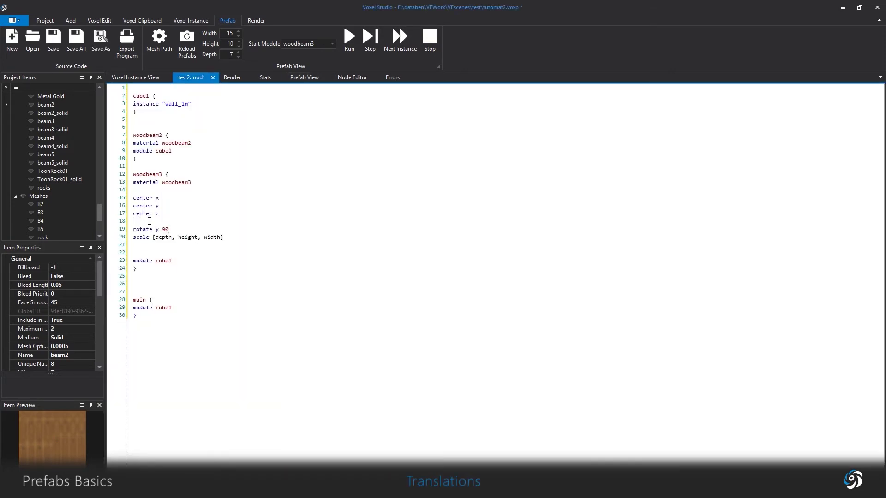
# Add move [1, 0, -1] below woodbeam3's scale line, run the grammar and return to the test2.mod code.
pyautogui.press('Delete')
pyautogui.click(243, 230)
pyautogui.press('Return')
pyautogui.press('Return')
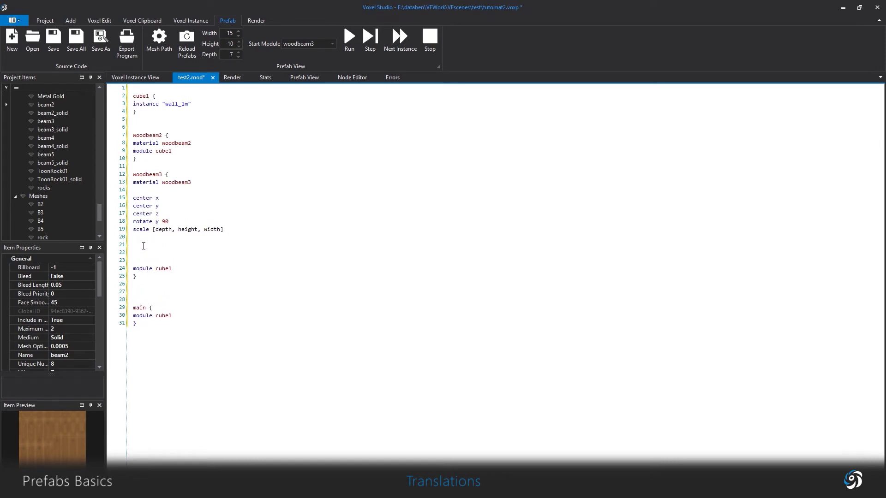
pyautogui.write('move []')
pyautogui.click(153, 246)
pyautogui.write('1, 0, -1')
pyautogui.click(350, 36)
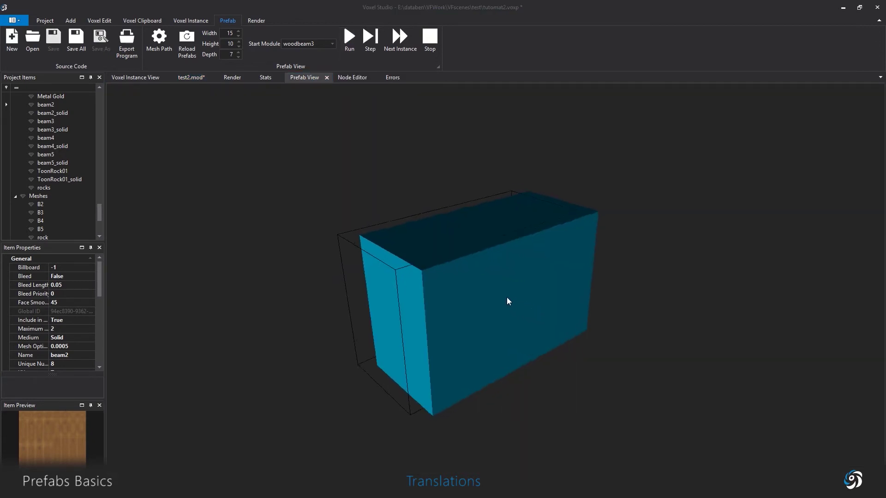
pyautogui.moveTo(408, 305); pyautogui.dragTo(439, 251, button='middle')
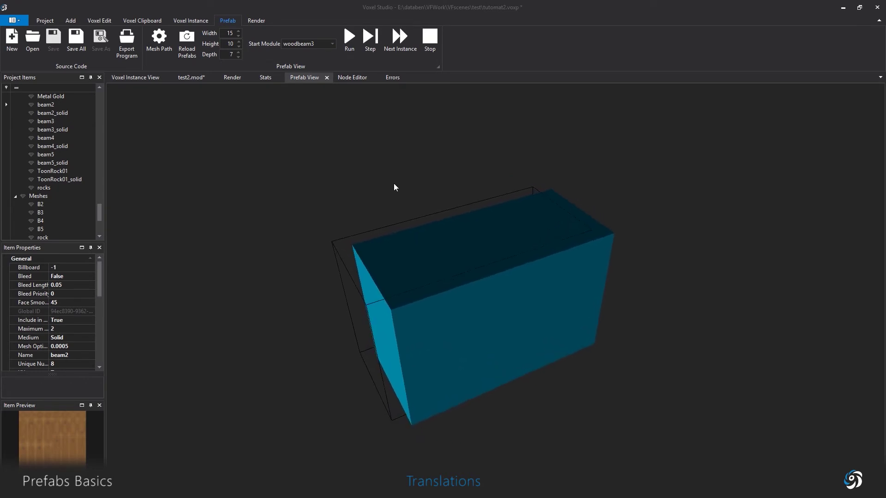
pyautogui.click(193, 78)
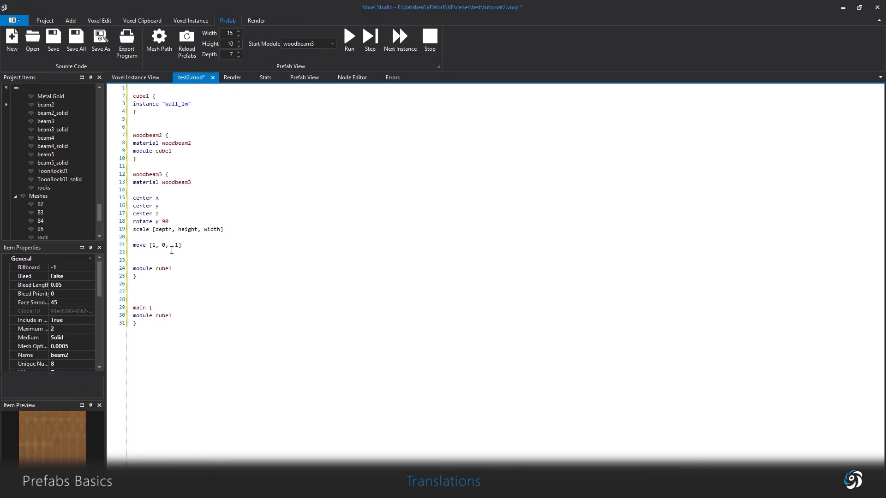
# Change woodbeam3's move vector to [0, 100%, 0], run the grammar and return to the code.
pyautogui.moveTo(178, 245); pyautogui.dragTo(172, 244)
pyautogui.write('0')
pyautogui.doubleClick(155, 245)
pyautogui.write('0')
pyautogui.doubleClick(164, 245)
pyautogui.write('100%')
pyautogui.click(350, 37)
pyautogui.moveTo(455, 278); pyautogui.dragTo(537, 283, button='middle')
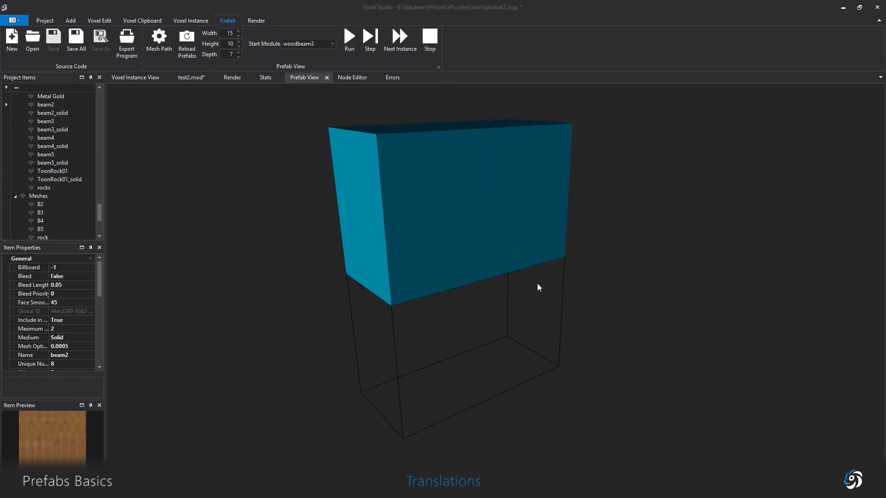
pyautogui.click(189, 78)
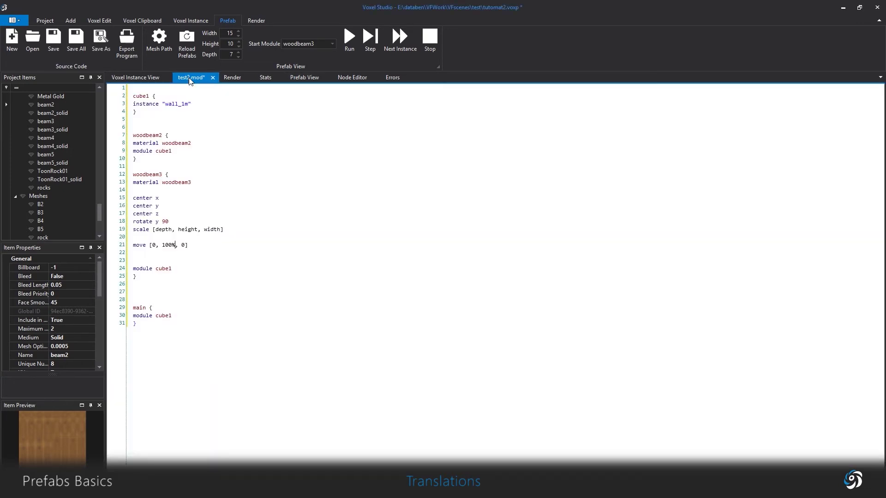
# Set the y value of woodbeam3's move to -10%, run the grammar and inspect the shifted shape.
pyautogui.click(163, 245)
pyautogui.write('-')
pyautogui.click(174, 244)
pyautogui.press('BackSpace')
pyautogui.click(353, 44)
pyautogui.moveTo(503, 286); pyautogui.dragTo(311, 288, button='middle')
pyautogui.moveTo(527, 319)
pyautogui.mouseDown(button='middle')
pyautogui.moveTo(510, 305)
pyautogui.moveTo(525, 320)
pyautogui.mouseUp(button='middle')
pyautogui.moveTo(574, 400); pyautogui.dragTo(726, 396, button='middle')
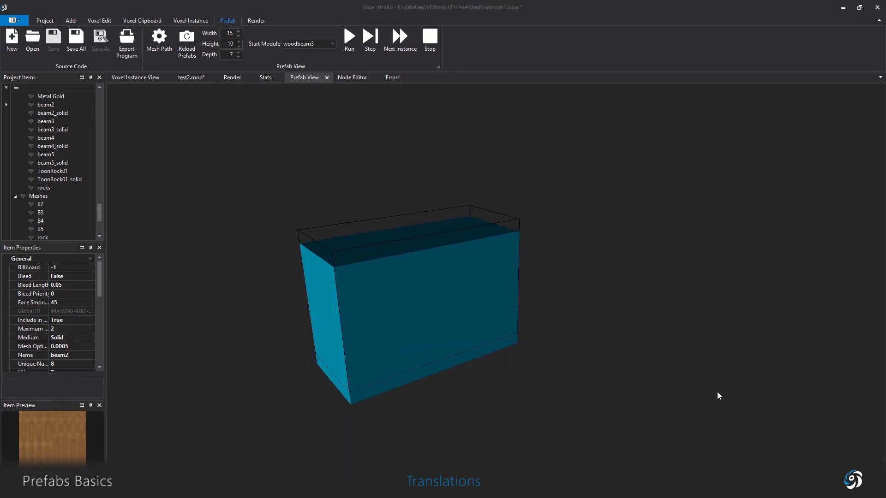
pyautogui.moveTo(718, 394); pyautogui.dragTo(746, 329, button='middle')
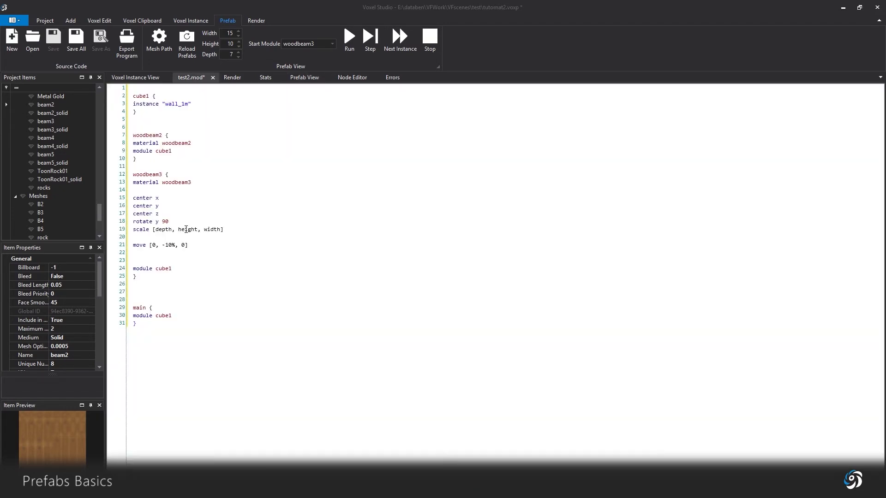
# Space out woodbeam3's code with single blank lines between its material, rotate, scale, move and module parts.
pyautogui.click(158, 259)
pyautogui.press('BackSpace')
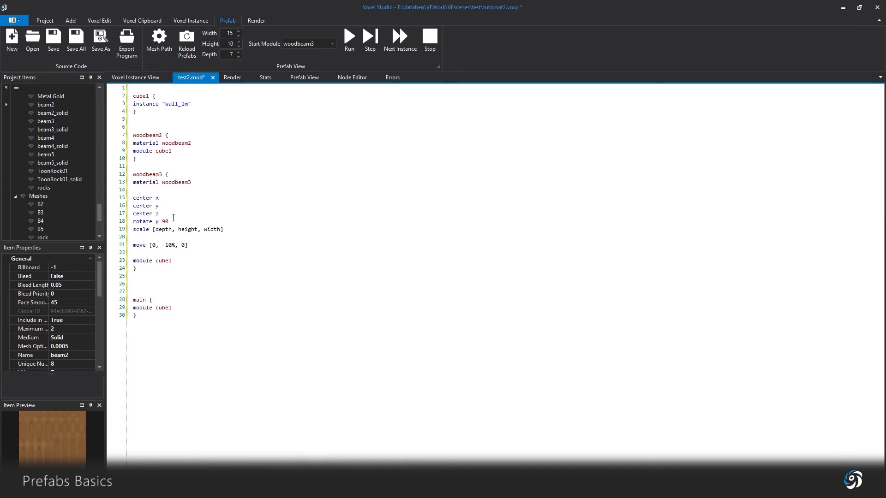
pyautogui.click(173, 216)
pyautogui.press('Return')
pyautogui.click(184, 228)
pyautogui.press('Return')
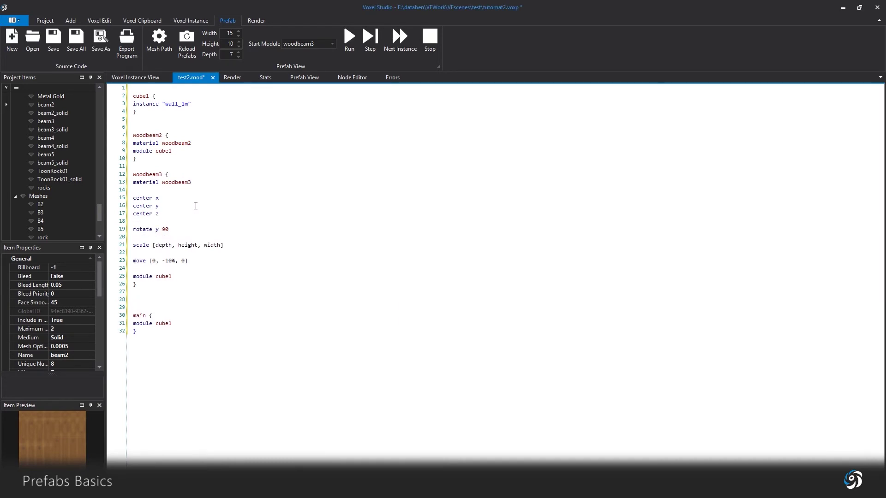
pyautogui.click(190, 177)
pyautogui.press('Return')
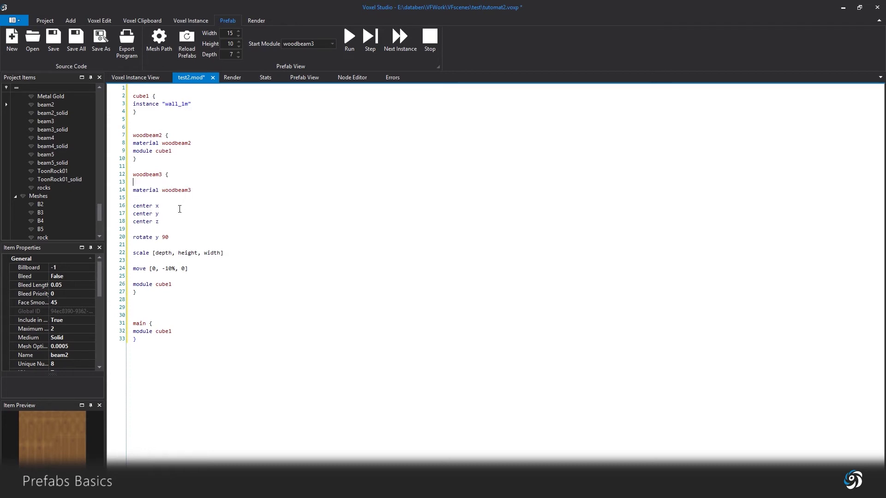
# Review the order of woodbeam3's commands and run the module in the prefab preview.
pyautogui.click(163, 216)
pyautogui.click(227, 253)
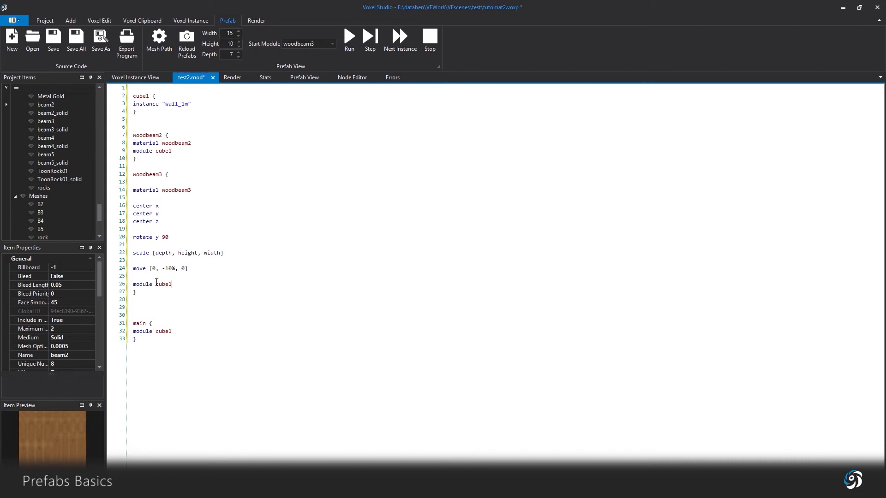
pyautogui.click(350, 37)
pyautogui.click(351, 35)
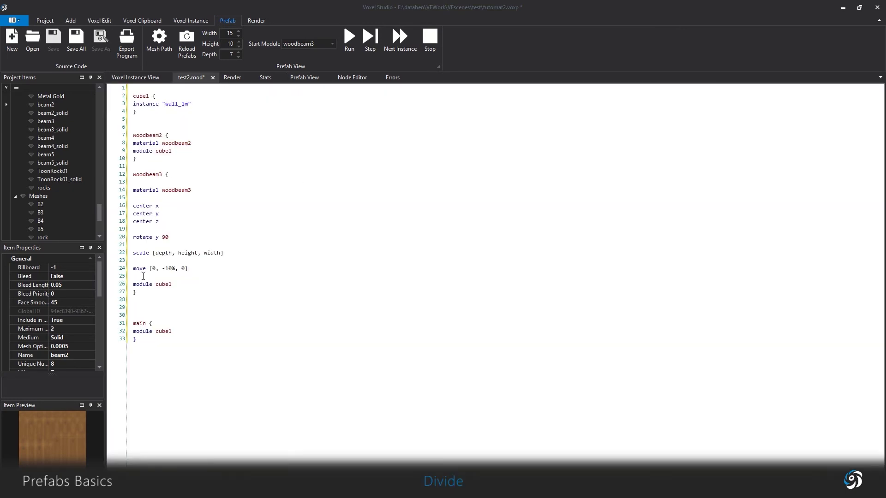
pyautogui.click(145, 277)
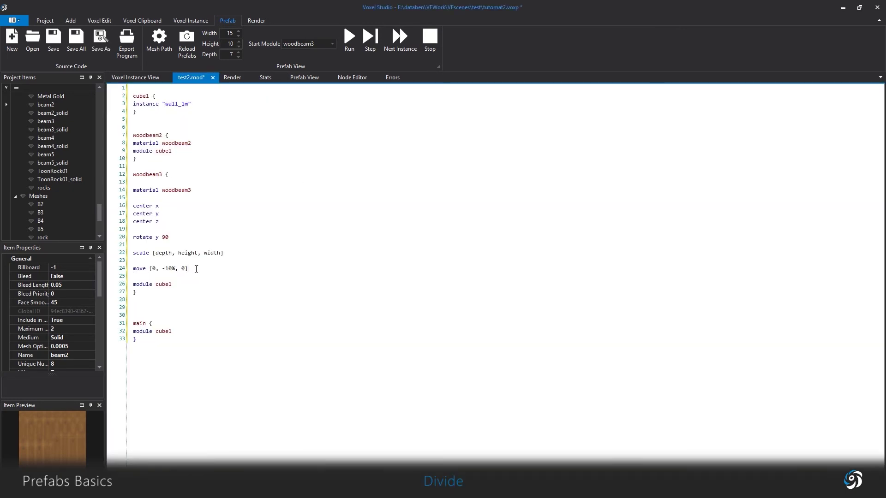
# Remove the rotate and scale lines and all blank lines from the woodbeam3 module.
pyautogui.moveTo(233, 253); pyautogui.dragTo(145, 205)
pyautogui.press('BackSpace')
pyautogui.press('Right')
pyautogui.press('Delete')
pyautogui.press('Delete')
pyautogui.click(136, 198)
pyautogui.press('BackSpace')
pyautogui.click(137, 183)
pyautogui.press('BackSpace')
pyautogui.click(141, 223)
pyautogui.press('Delete')
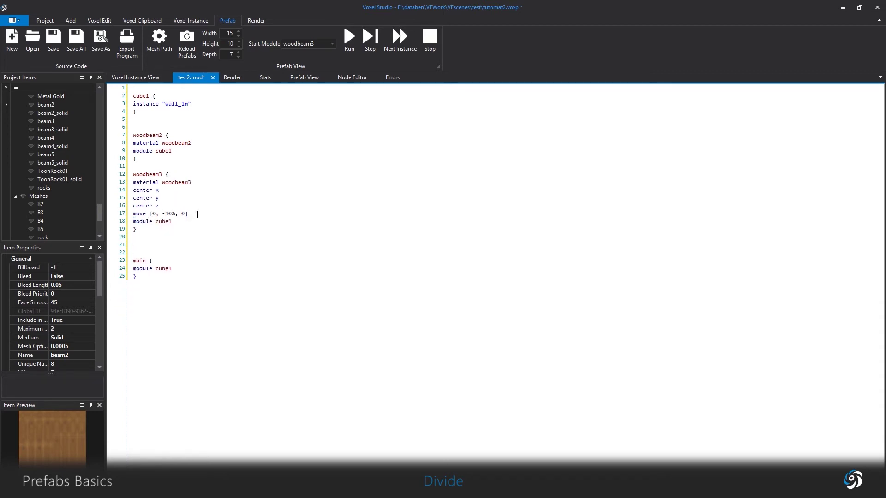
# Create a new module named woodbeamLine with opening and closing braces below woodbeam3.
pyautogui.press('Return')
pyautogui.write('woddbeamLine')
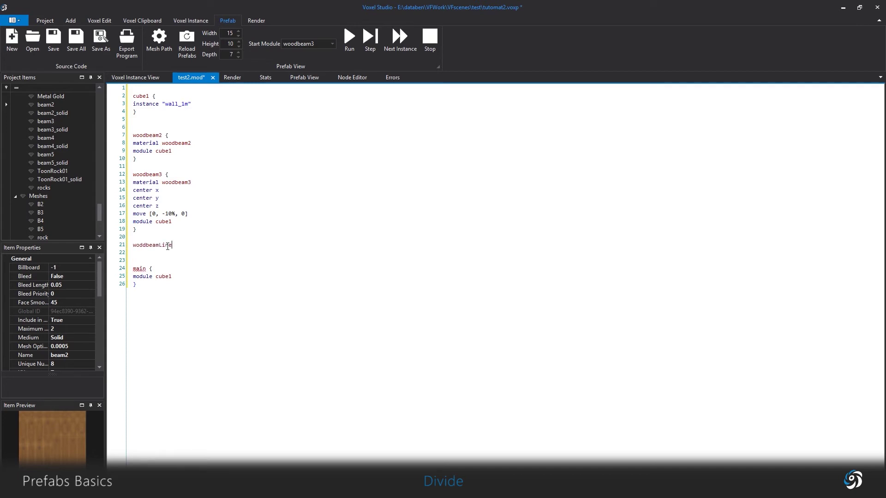
pyautogui.write('{')
pyautogui.press('Return')
pyautogui.click(172, 244)
pyautogui.press('End')
pyautogui.press('Return')
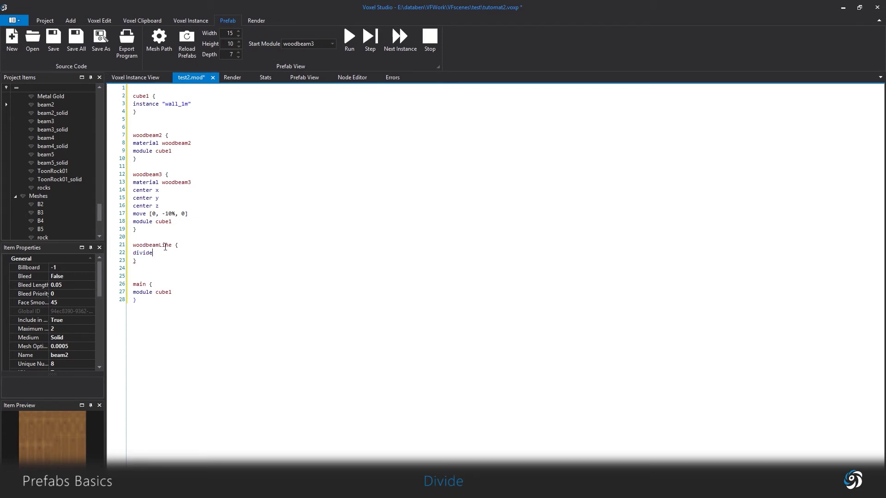
# Divide woodbeamLine along x into two parts of [40%] and [60%].
pyautogui.press('Return')
pyautogui.press('Return')
pyautogui.write('[50%]')
pyautogui.moveTo(137, 260); pyautogui.dragTo(141, 262)
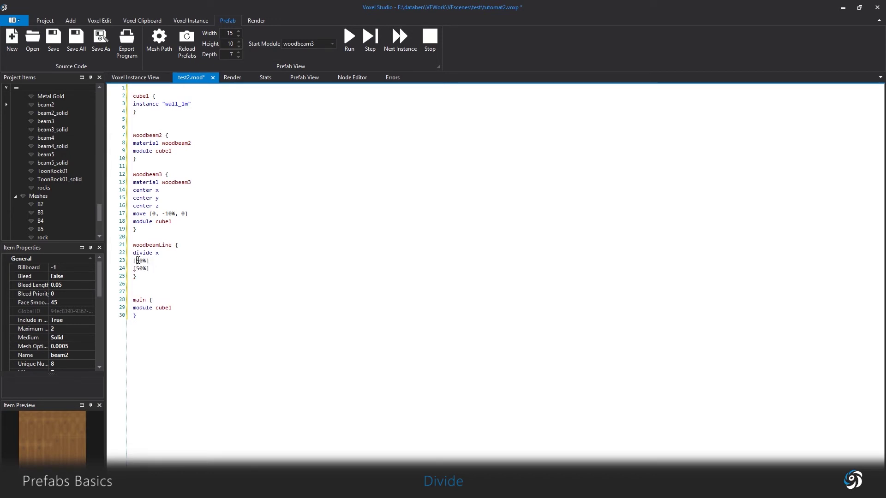
pyautogui.write('4')
pyautogui.moveTo(141, 269); pyautogui.dragTo(138, 269)
pyautogui.write('6')
# Assign woodbeam2 to the [40%] part and woodbeam3 to the [60%] part of woodbeamLine.
pyautogui.doubleClick(148, 134)
pyautogui.hotkey('ctrl', 'c')
pyautogui.click(157, 261)
pyautogui.hotkey('ctrl', 'v')
pyautogui.doubleClick(147, 174)
pyautogui.click(161, 268)
pyautogui.hotkey('ctrl', 'v')
# Set woodbeamLine as the start module and run the prefab.
pyautogui.doubleClick(158, 245)
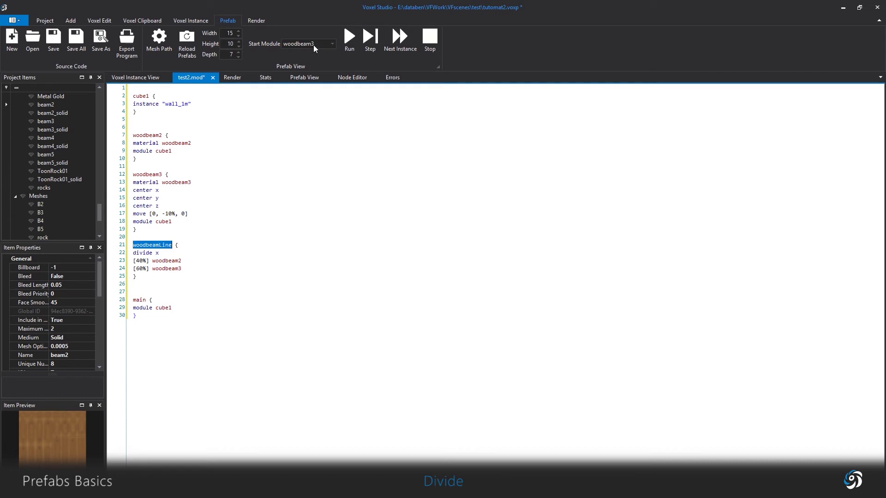
pyautogui.moveTo(313, 45); pyautogui.dragTo(270, 45)
pyautogui.hotkey('ctrl', 'v')
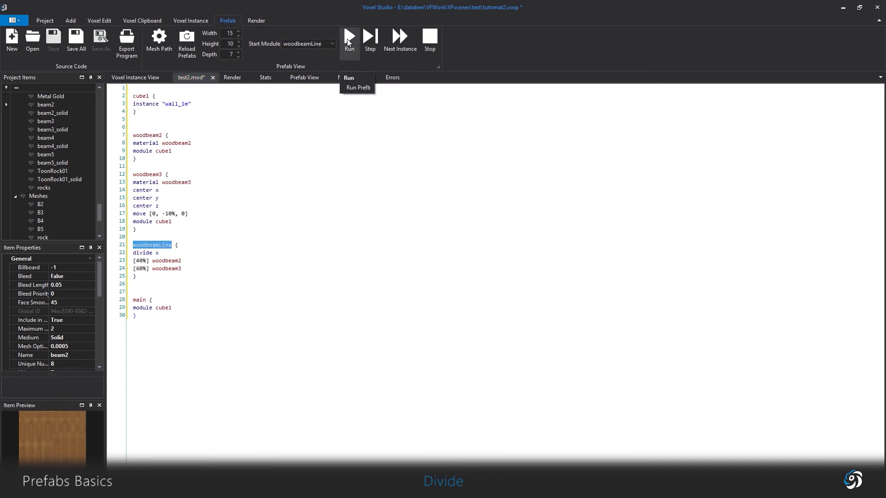
pyautogui.click(350, 39)
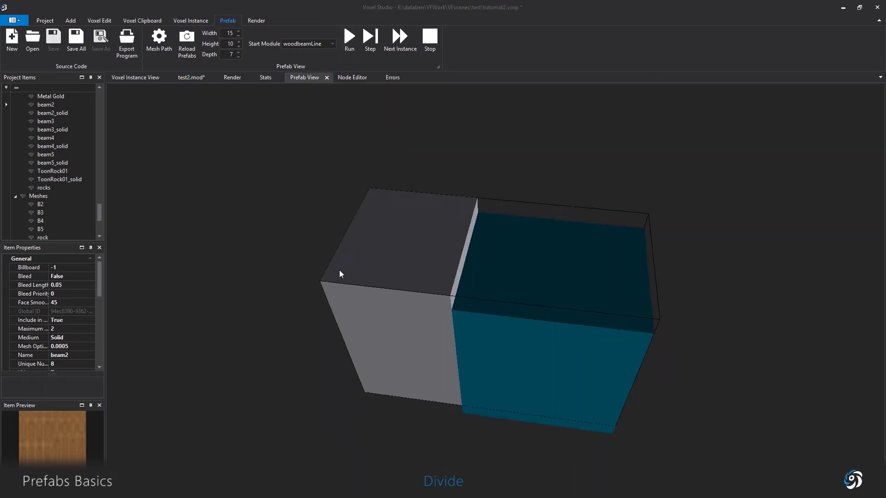
# Increase the prefab width to 21 and run woodbeamLine again.
pyautogui.click(238, 31)
pyautogui.click(238, 30)
pyautogui.click(238, 31)
pyautogui.click(239, 31)
pyautogui.click(238, 31)
pyautogui.click(349, 39)
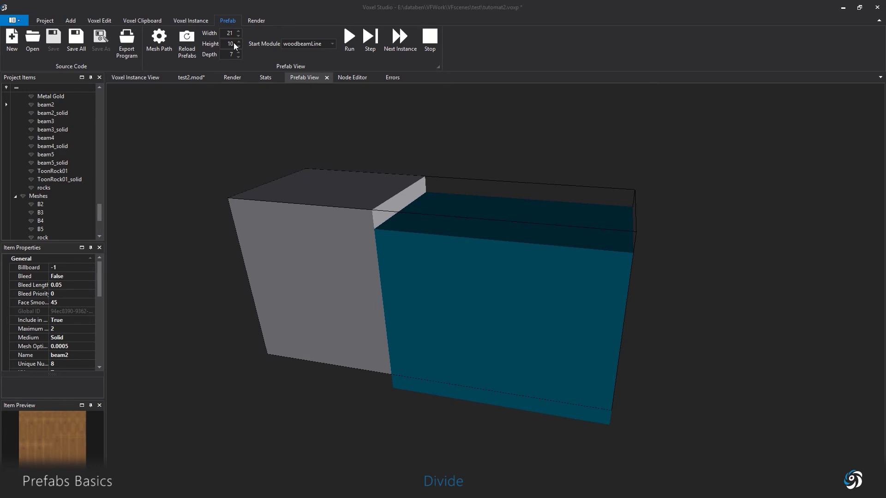
# Set the prefab size to width 15, height 5 and depth 5, and run woodbeamLine.
pyautogui.click(237, 56)
pyautogui.write('5')
pyautogui.hotkey('shift', 'Tab')
pyautogui.write('5')
pyautogui.hotkey('shift', 'Tab')
pyautogui.click(349, 40)
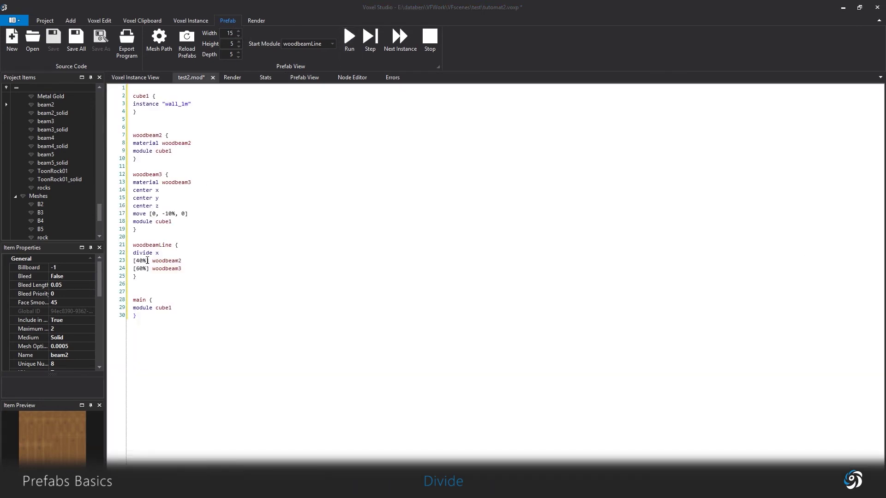
# Change woodbeamLine's division sizes to the absolute values [4] and [6] and run it.
pyautogui.click(146, 261)
pyautogui.press('BackSpace')
pyautogui.press('BackSpace')
pyautogui.click(147, 268)
pyautogui.press('BackSpace')
pyautogui.press('BackSpace')
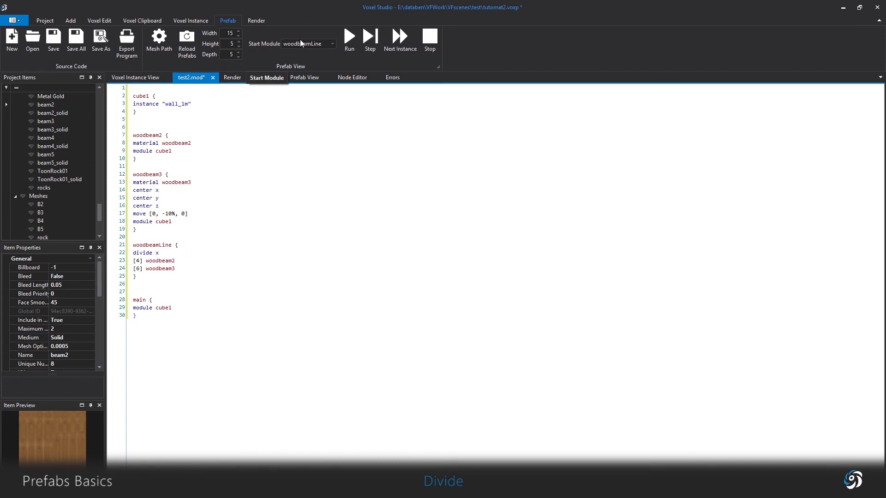
pyautogui.click(345, 46)
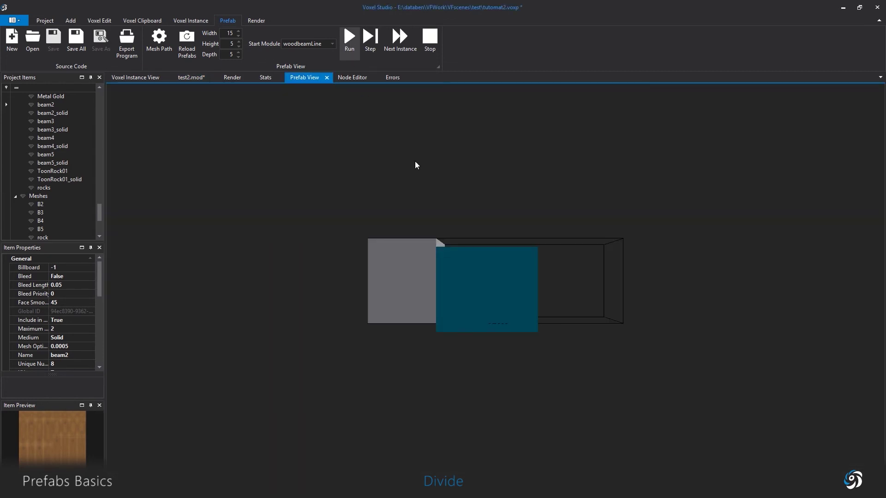
# Increase the prefab size to width 18, height 8 and depth 8, run woodbeamLine and inspect it.
pyautogui.moveTo(414, 161); pyautogui.dragTo(372, 262)
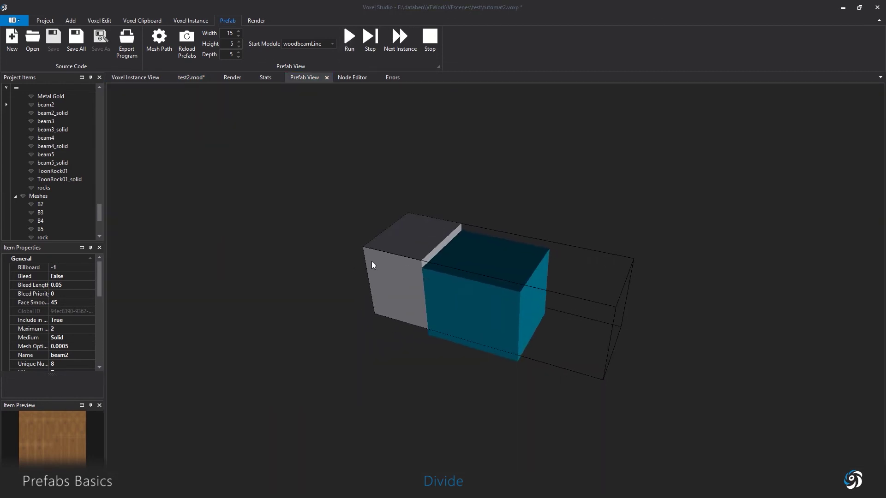
pyautogui.click(239, 31)
pyautogui.click(239, 31)
pyautogui.click(238, 53)
pyautogui.click(238, 52)
pyautogui.click(239, 52)
pyautogui.click(349, 39)
pyautogui.moveTo(380, 135); pyautogui.dragTo(450, 137)
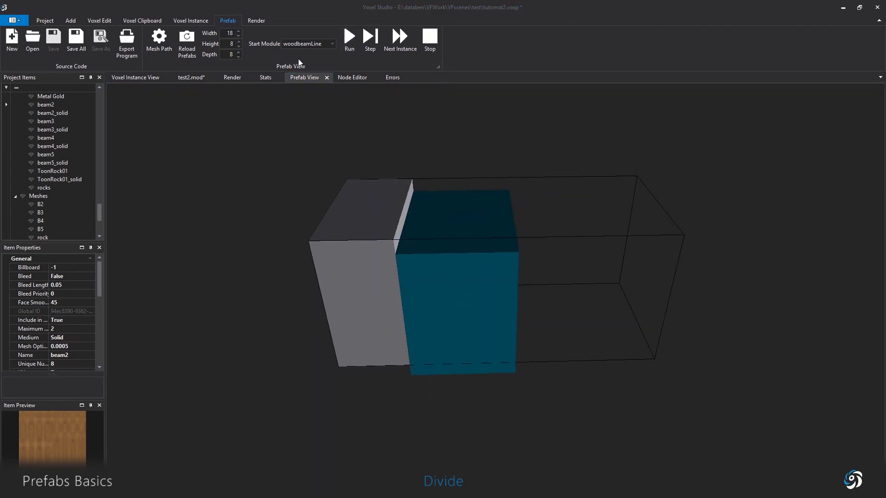
# Increase the prefab width to 21, run woodbeamLine and return to the test2.mod code.
pyautogui.click(238, 31)
pyautogui.click(238, 31)
pyautogui.click(239, 31)
pyautogui.click(349, 39)
pyautogui.moveTo(452, 178); pyautogui.dragTo(410, 171)
pyautogui.click(192, 77)
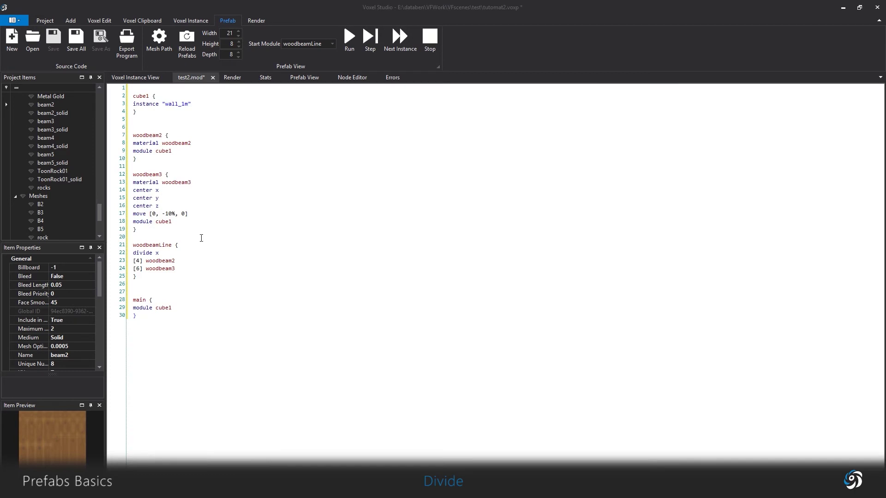
# Undo the edits that replaced woodbeamLine's percentage division sizes with absolute values.
pyautogui.click(144, 262)
pyautogui.hotkey('ctrl', 'z')
pyautogui.hotkey('ctrl', 'z')
pyautogui.hotkey('ctrl', 'z')
pyautogui.hotkey('ctrl', 'z')
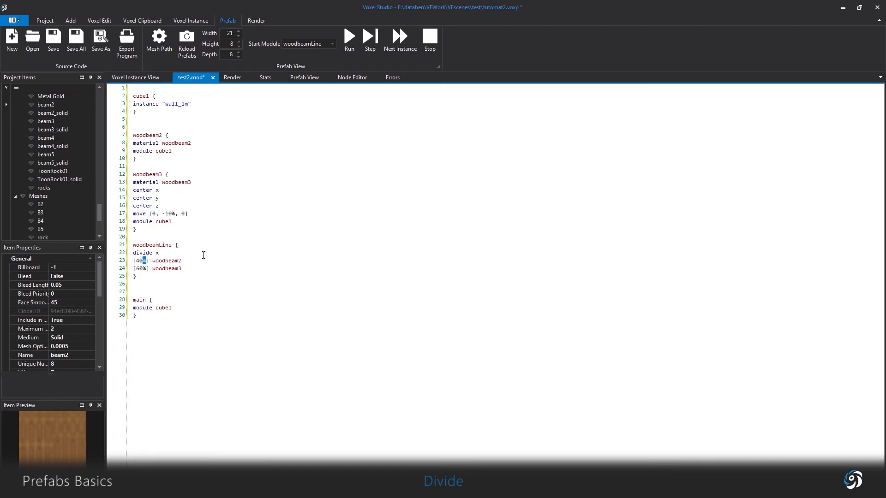
# Enclose woodbeam2 in braces on the [40%] line of woodbeamLine.
pyautogui.click(177, 274)
pyautogui.moveTo(133, 260); pyautogui.dragTo(184, 260)
pyautogui.click(193, 260)
pyautogui.write('{}')
pyautogui.moveTo(161, 261); pyautogui.dragTo(211, 257)
pyautogui.hotkey('ctrl', 'x')
pyautogui.hotkey('ctrl', 'v')
# Insert divide z [50%] before woodbeam2 inside the braces of the [40%] part.
pyautogui.click(156, 261)
pyautogui.write('[')
pyautogui.write(']')
pyautogui.write('50%')
pyautogui.click(174, 261)
pyautogui.click(159, 260)
pyautogui.write('divide z')
# Add a second [50%] part to the nested z division and make it empty with {}.
pyautogui.moveTo(237, 261); pyautogui.dragTo(189, 261)
pyautogui.click(239, 260)
pyautogui.hotkey('ctrl', 'v')
pyautogui.moveTo(258, 260); pyautogui.dragTo(287, 261)
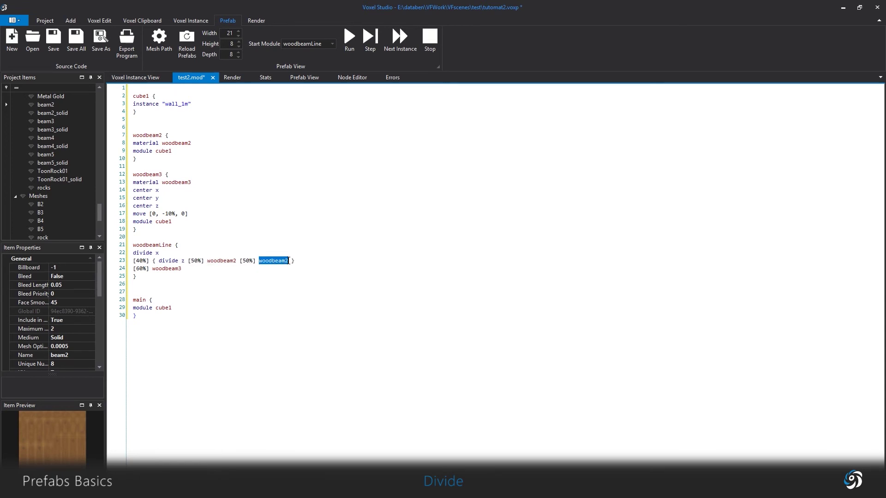
pyautogui.write('{}')
pyautogui.click(310, 261)
# Run woodbeamLine, inspect the nested division from several angles and return to the code.
pyautogui.click(349, 39)
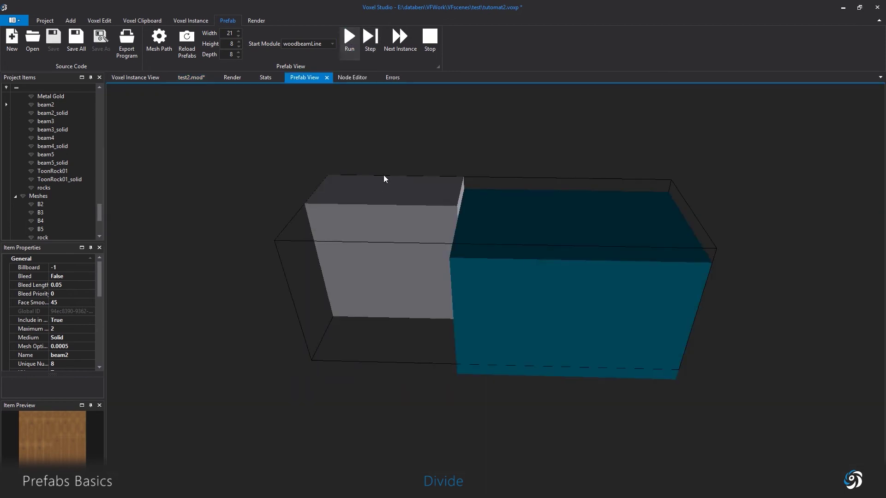
pyautogui.moveTo(424, 206)
pyautogui.mouseDown(button='middle')
pyautogui.moveTo(363, 193)
pyautogui.moveTo(378, 209)
pyautogui.moveTo(427, 211)
pyautogui.mouseUp(button='middle')
pyautogui.scroll(-2, 362, 193)
pyautogui.moveTo(400, 313); pyautogui.dragTo(511, 336, button='middle')
pyautogui.moveTo(579, 355); pyautogui.dragTo(515, 349, button='middle')
pyautogui.moveTo(597, 353); pyautogui.dragTo(364, 266, button='middle')
pyautogui.click(192, 77)
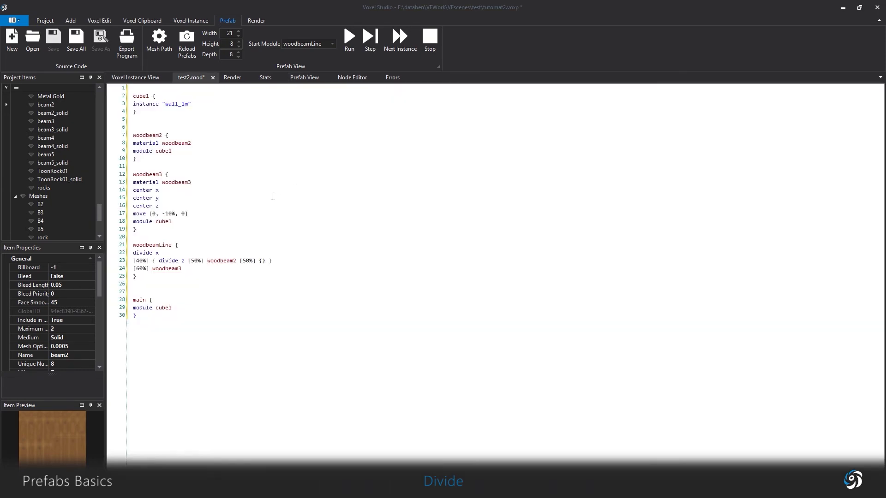
# Try a module {} line below the [60%] part of woodbeamLine, and delete it with its blank lines.
pyautogui.click(196, 269)
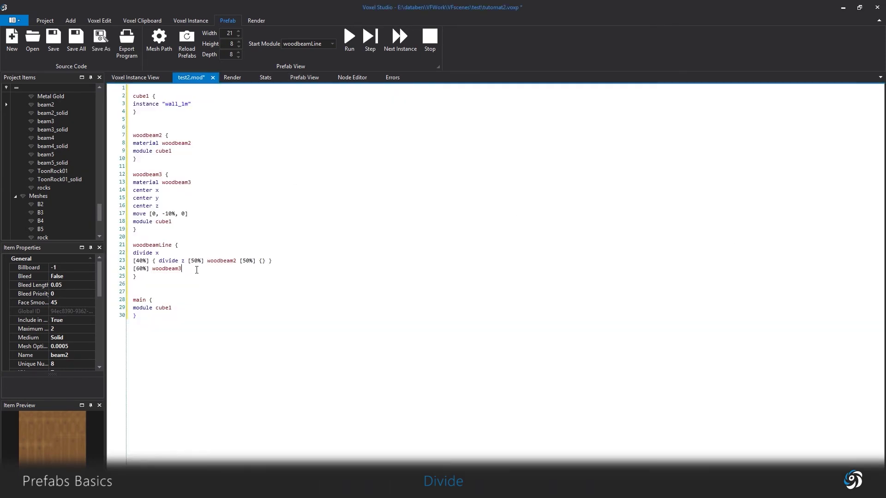
pyautogui.press('Return')
pyautogui.press('Return')
pyautogui.press('Return')
pyautogui.write('module {}')
pyautogui.press('Return')
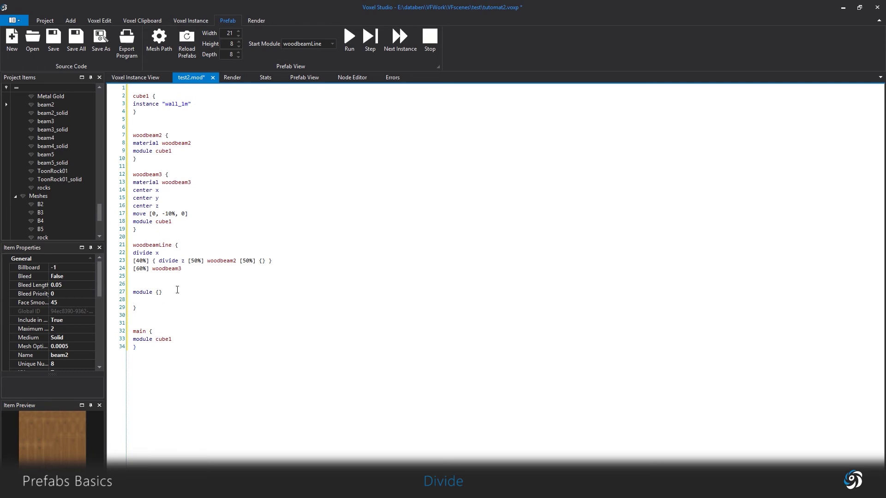
pyautogui.moveTo(151, 304); pyautogui.dragTo(134, 275)
pyautogui.press('Delete')
pyautogui.press('BackSpace')
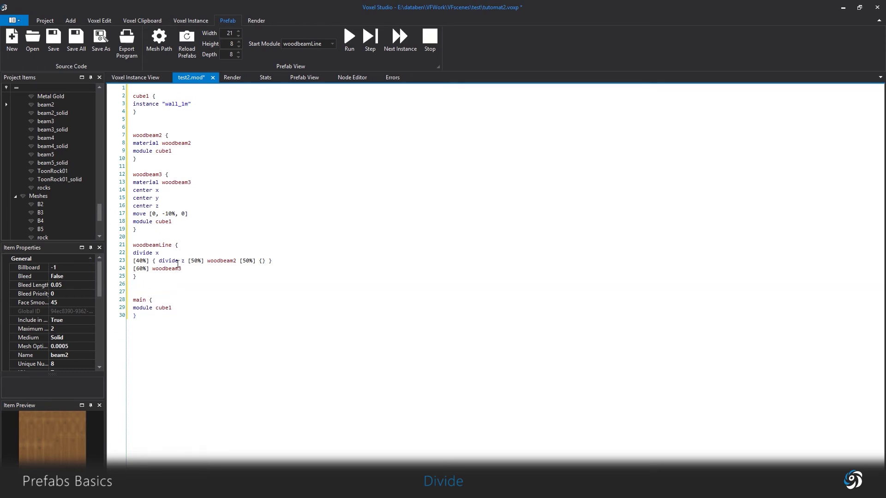
# Break the nested z division onto indented lines, with each [50%] part and the closing brace on its own line.
pyautogui.click(188, 260)
pyautogui.press('Return')
pyautogui.press('Tab')
pyautogui.click(196, 269)
pyautogui.press('Return')
pyautogui.click(174, 277)
pyautogui.press('Return')
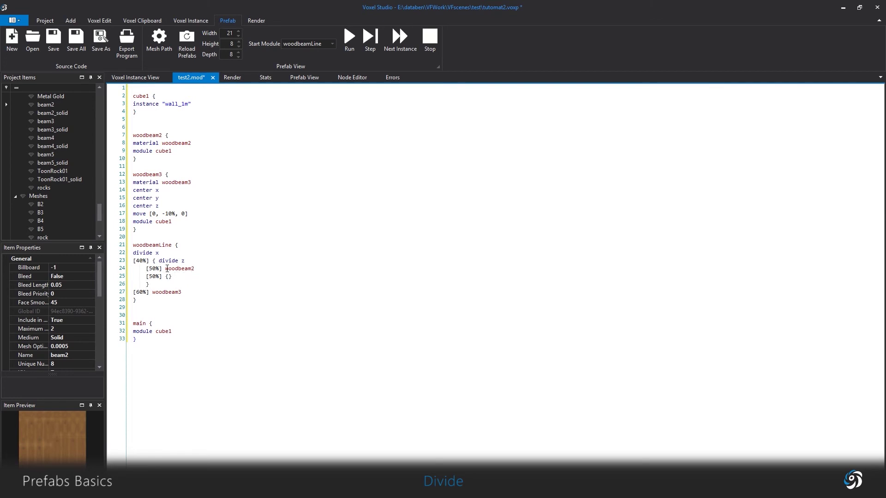
# Fill the empty second [50%] braces with material woodbeam4 and, on a new line, module cube1.
pyautogui.moveTo(194, 268); pyautogui.dragTo(146, 270)
pyautogui.click(185, 270)
pyautogui.click(169, 276)
pyautogui.write('module')
pyautogui.click(170, 274)
pyautogui.write('material wood')
pyautogui.press('BackSpace')
pyautogui.write('beam4 module cube1')
pyautogui.click(231, 276)
pyautogui.press('Return')
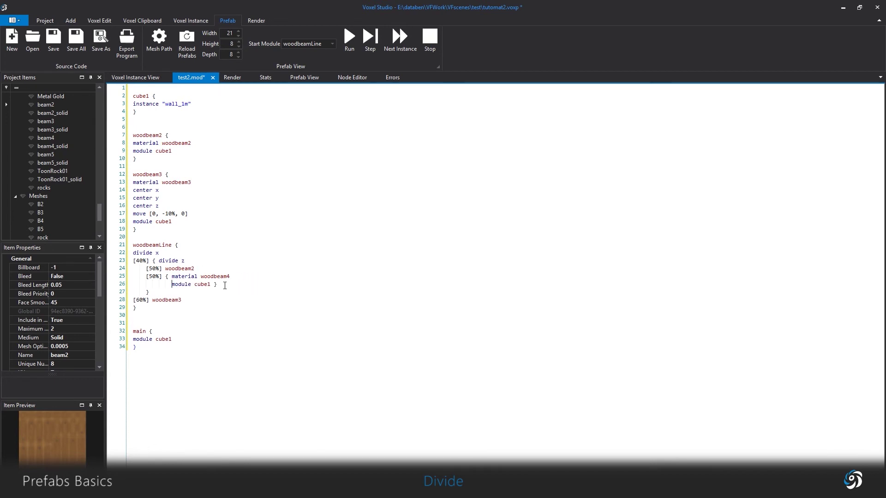
# Run woodbeamLine and inspect the two nested z parts from several angles.
pyautogui.moveTo(173, 273); pyautogui.dragTo(235, 285)
pyautogui.click(233, 284)
pyautogui.click(349, 42)
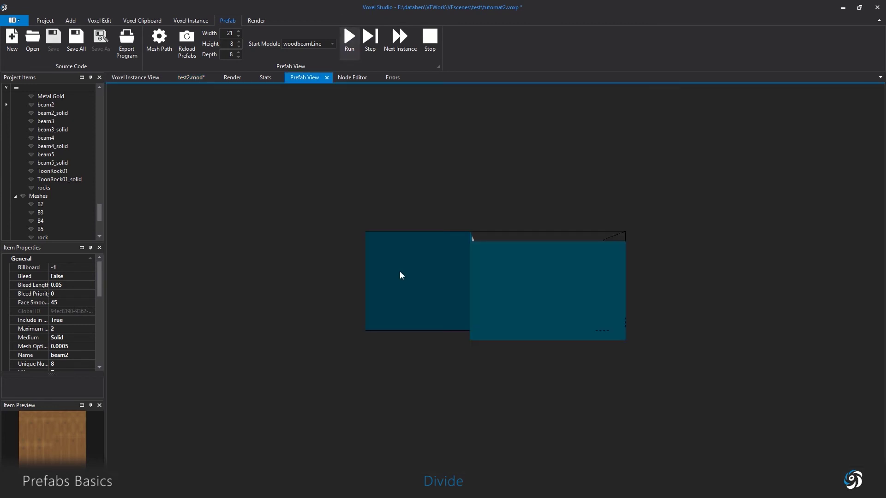
pyautogui.moveTo(399, 271); pyautogui.dragTo(569, 271, button='middle')
pyautogui.scroll(2, 401, 305)
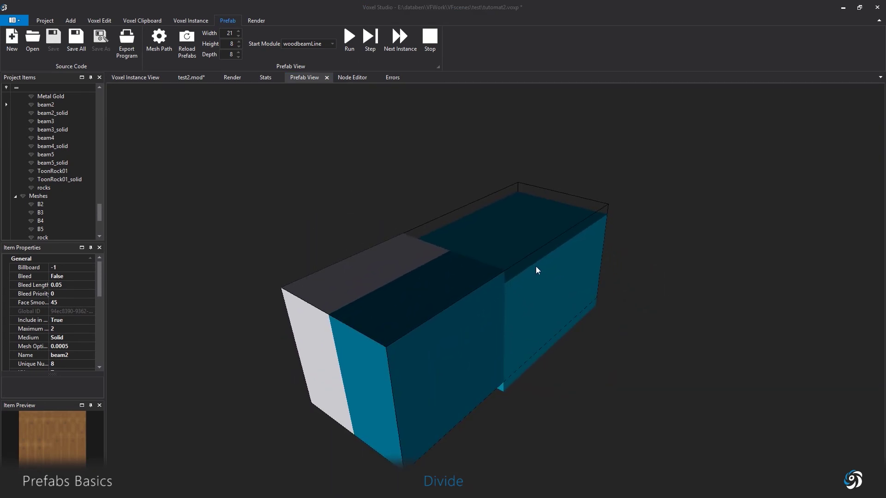
pyautogui.moveTo(520, 341); pyautogui.dragTo(358, 320, button='middle')
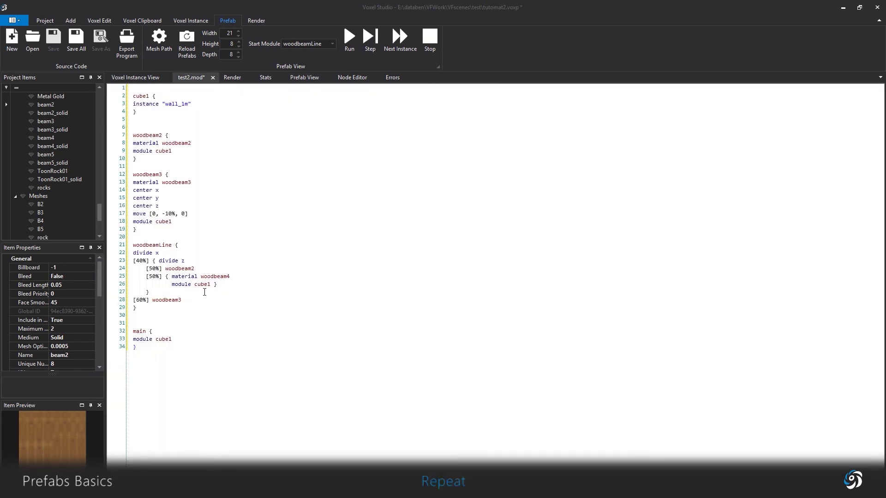
# Remove the nested z division from the [40%] part of woodbeamLine and put woodbeam2 in its place.
pyautogui.click(222, 286)
pyautogui.moveTo(221, 286); pyautogui.dragTo(152, 261)
pyautogui.press('Delete')
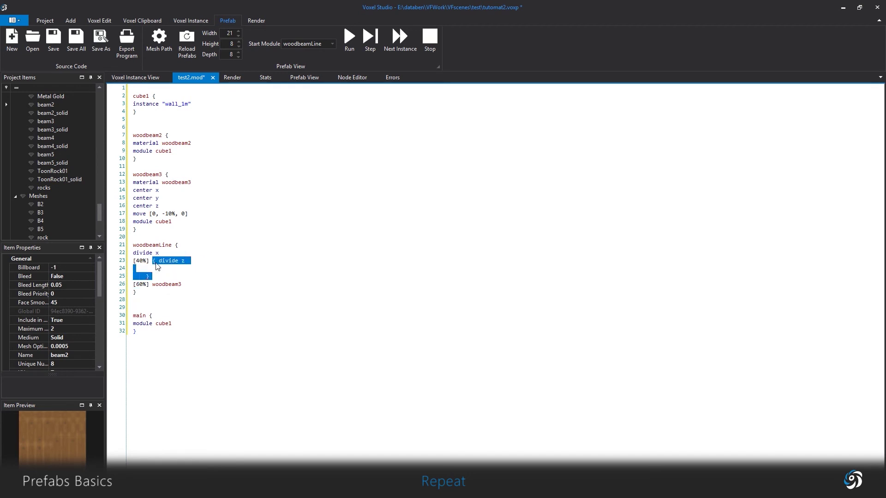
pyautogui.press('Delete')
pyautogui.click(141, 276)
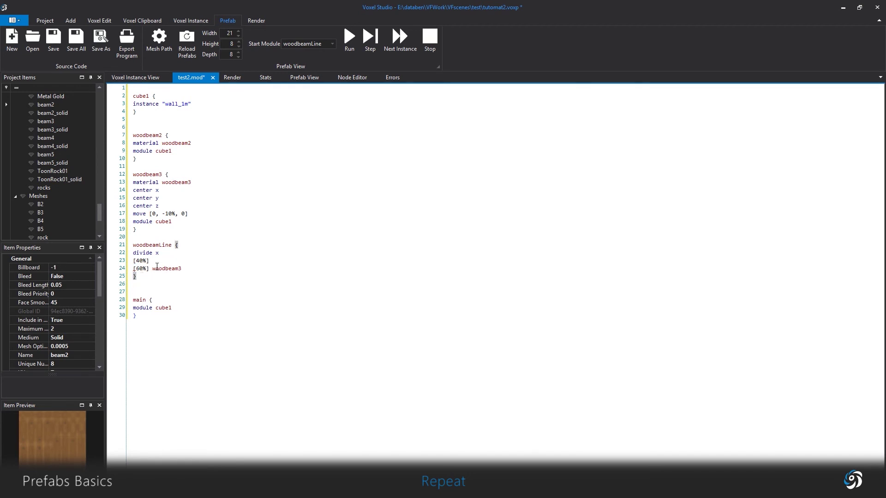
pyautogui.doubleClick(150, 135)
pyautogui.click(160, 261)
pyautogui.hotkey('ctrl', 'v')
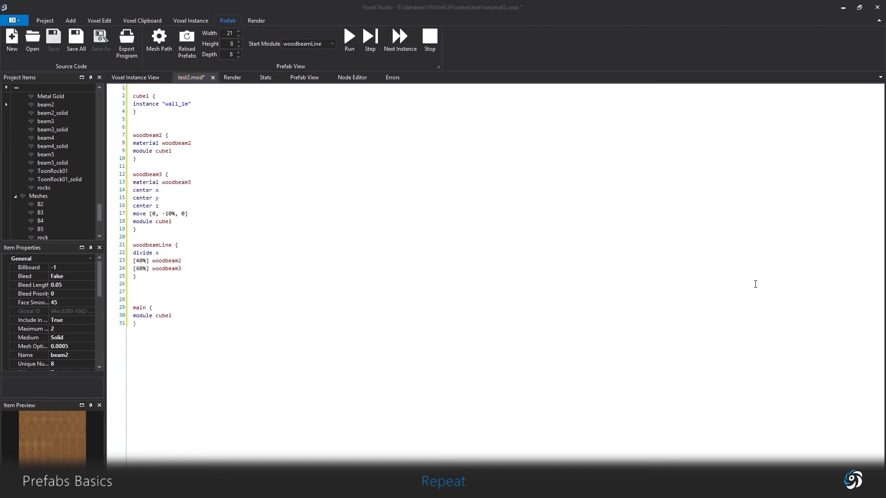
# Duplicate woodbeamLine below itself as woodbeamLineRepeat and delete the divide lines from the copy's body.
pyautogui.moveTo(137, 277); pyautogui.dragTo(133, 245)
pyautogui.click(141, 290)
pyautogui.press('Return')
pyautogui.hotkey('ctrl', 'v')
pyautogui.click(173, 292)
pyautogui.write('Repeat')
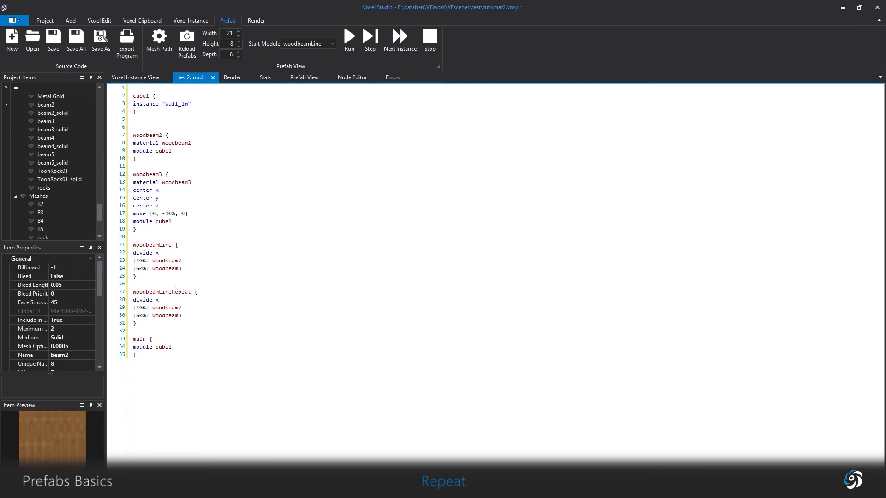
pyautogui.moveTo(183, 317); pyautogui.dragTo(133, 300)
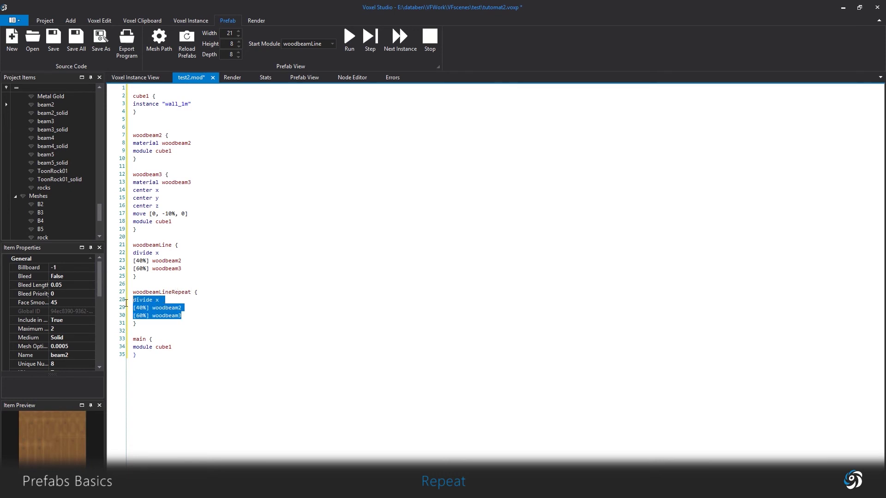
pyautogui.press('BackSpace')
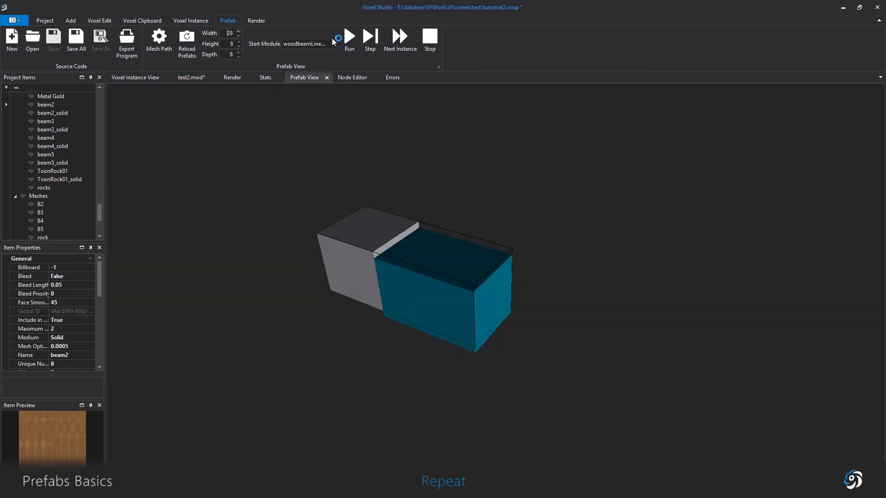
# Run woodbeamLineRepeat, rerun it with the prefab width raised to 35, and inspect the result from several angles.
pyautogui.click(348, 35)
pyautogui.moveTo(411, 121); pyautogui.dragTo(446, 125, button='middle')
pyautogui.click(238, 31)
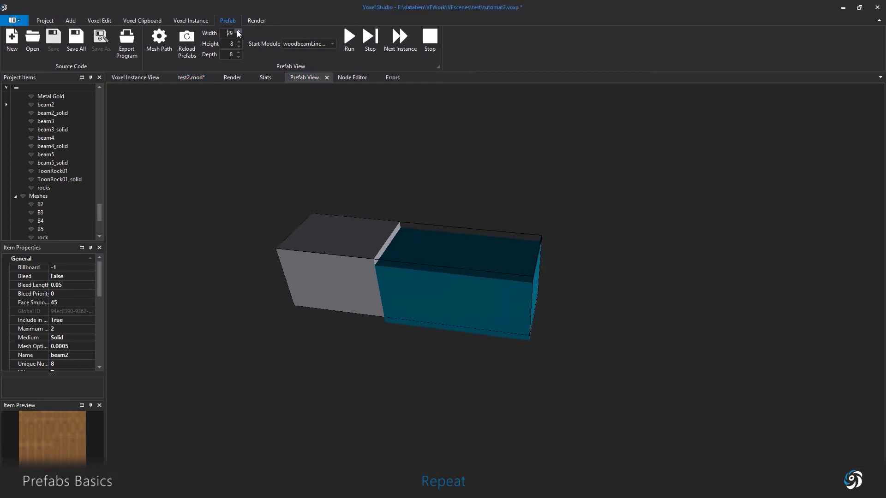
pyautogui.click(349, 37)
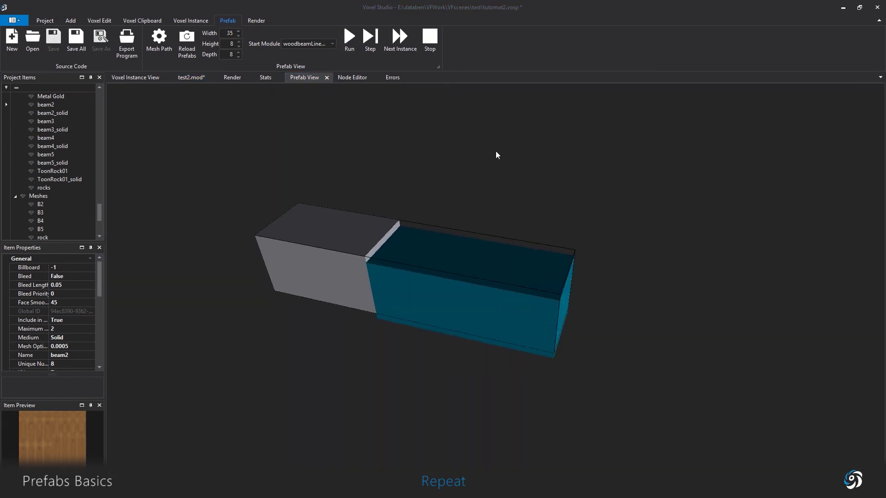
pyautogui.moveTo(495, 151); pyautogui.dragTo(282, 238, button='middle')
pyautogui.moveTo(422, 262); pyautogui.dragTo(595, 268, button='middle')
# Lower the prefab width to 28, rerun woodbeamLineRepeat and orbit around the repeated parts.
pyautogui.click(238, 36)
pyautogui.click(238, 36)
pyautogui.click(238, 36)
pyautogui.click(238, 36)
pyautogui.click(349, 37)
pyautogui.moveTo(415, 139); pyautogui.dragTo(651, 290, button='middle')
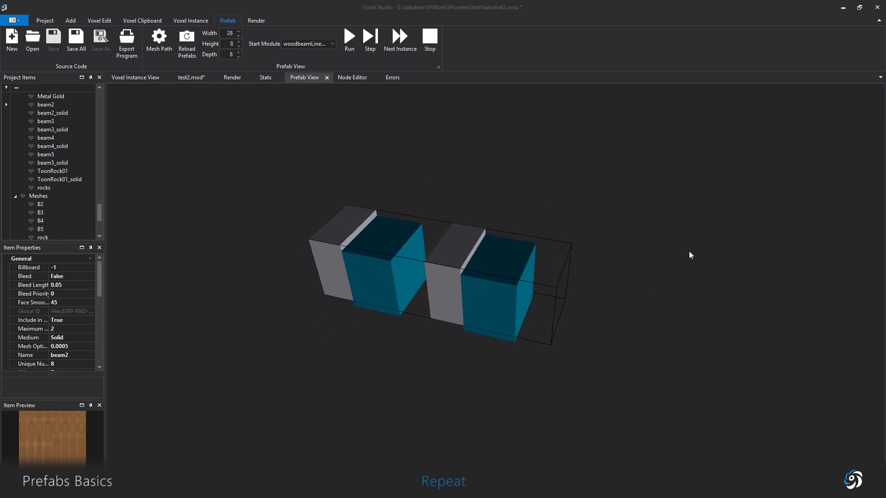
# Return to the test2.mod code and review the name and repeat line of woodbeamLineRepeat.
pyautogui.click(191, 77)
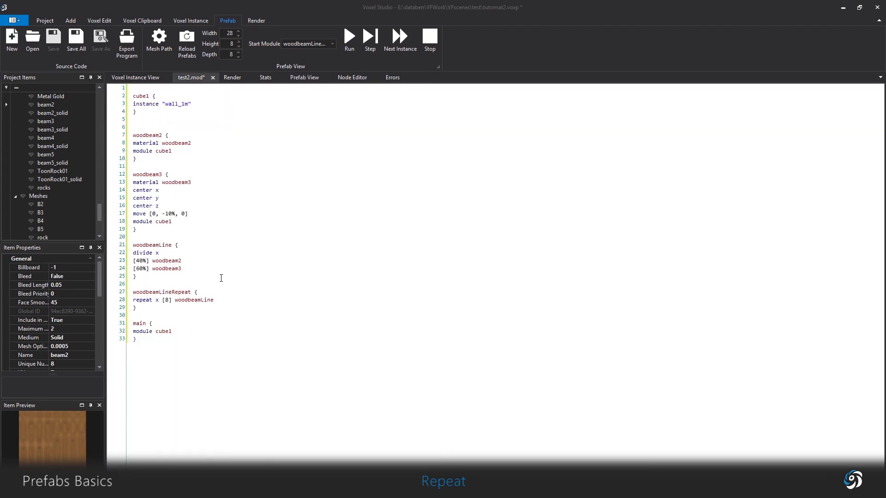
pyautogui.click(173, 292)
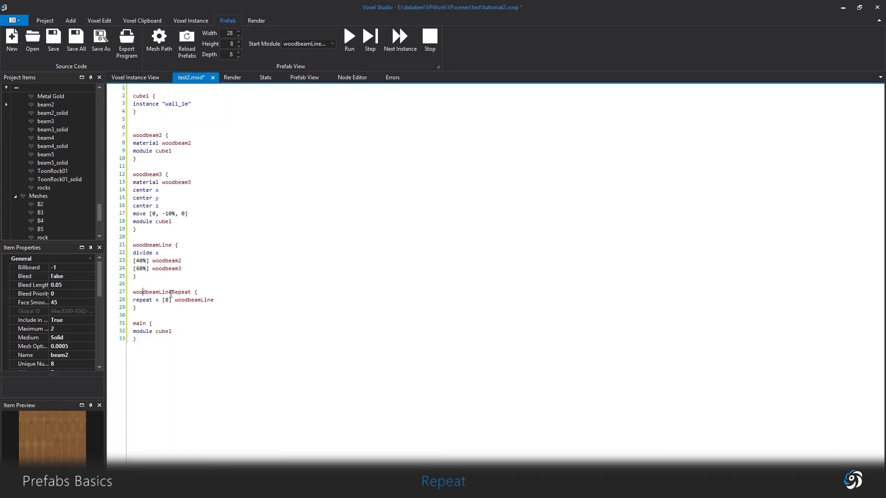
pyautogui.moveTo(173, 292); pyautogui.dragTo(191, 292)
pyautogui.click(206, 300)
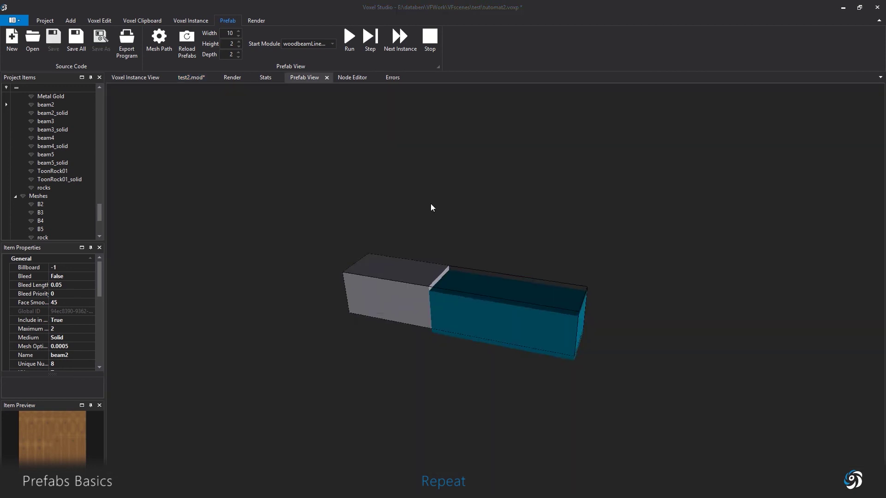
# Run woodbeamLineRepeat with a prefab width of 8, and again with a width of 16.
pyautogui.scroll(-2, 226, 34)
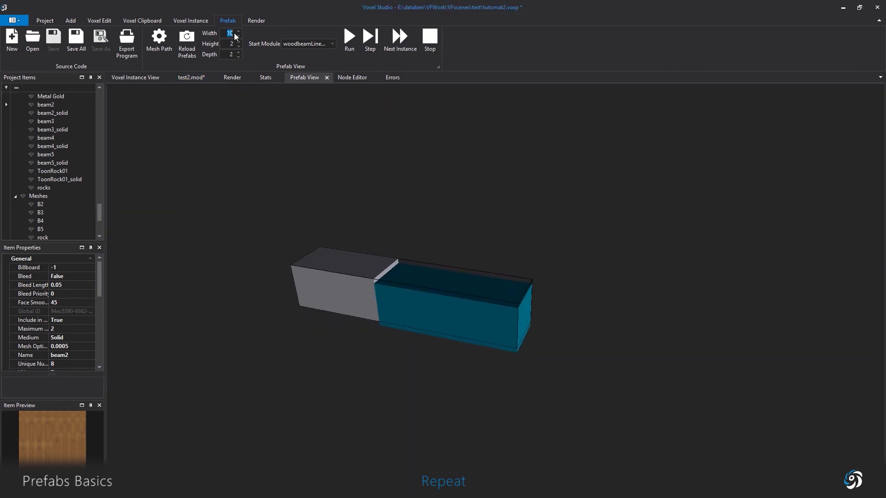
pyautogui.click(349, 39)
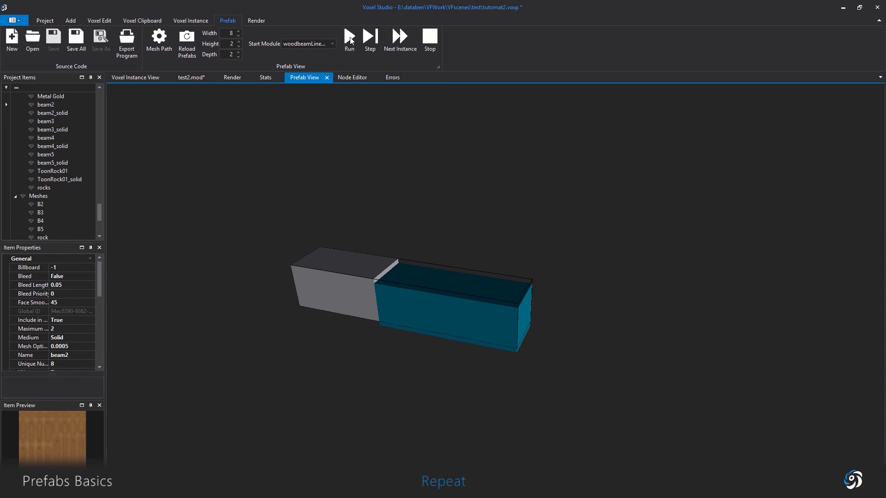
pyautogui.click(229, 34)
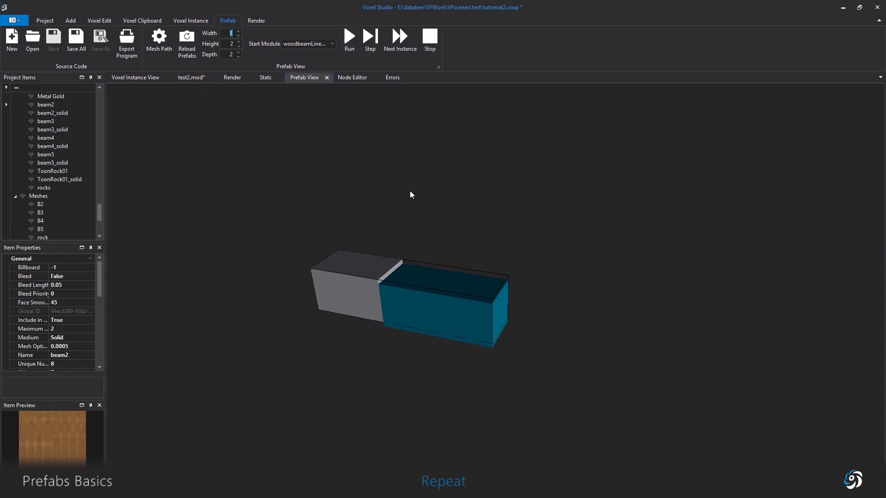
pyautogui.click(349, 40)
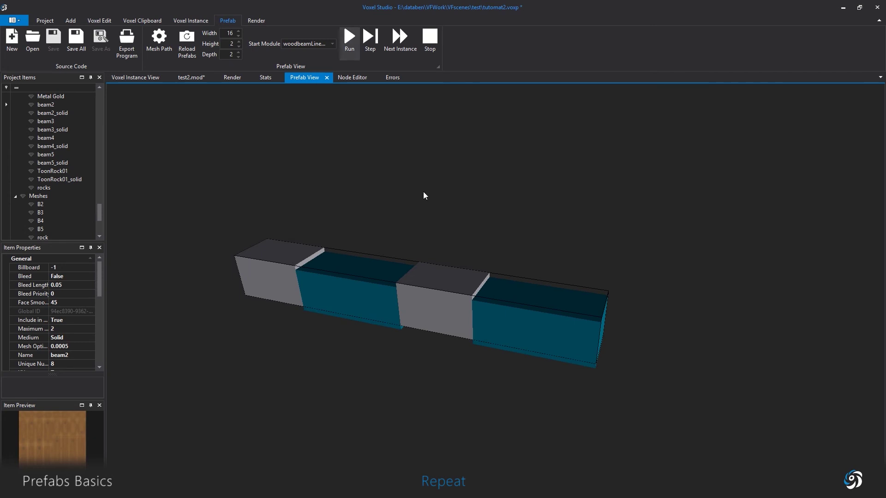
# Compare the repetition around its threshold by running it at width 15 and again at width 16.
pyautogui.click(238, 36)
pyautogui.click(351, 41)
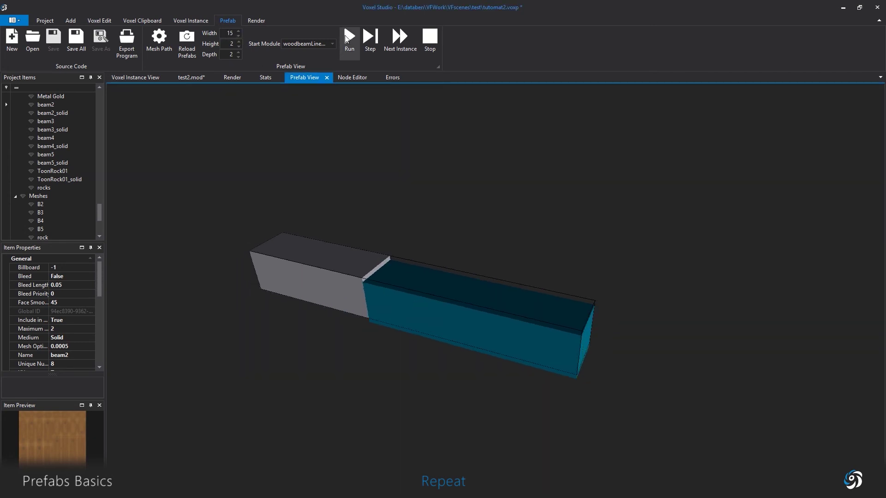
pyautogui.click(238, 32)
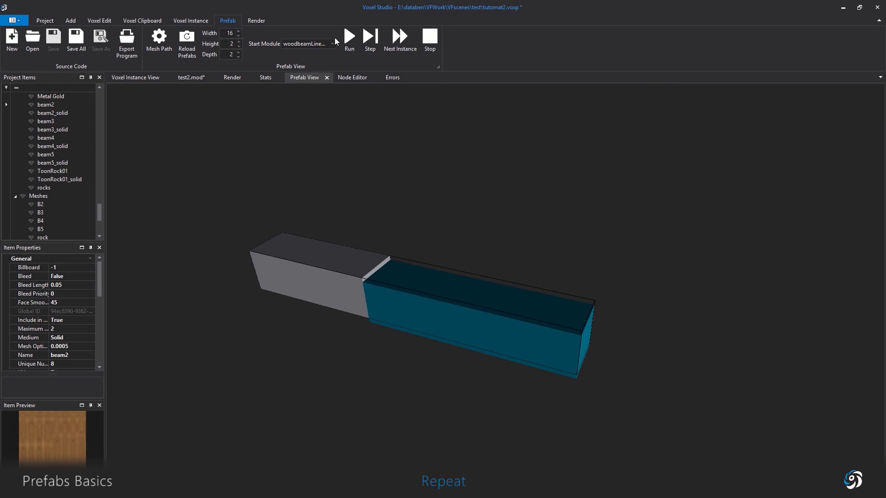
pyautogui.click(348, 41)
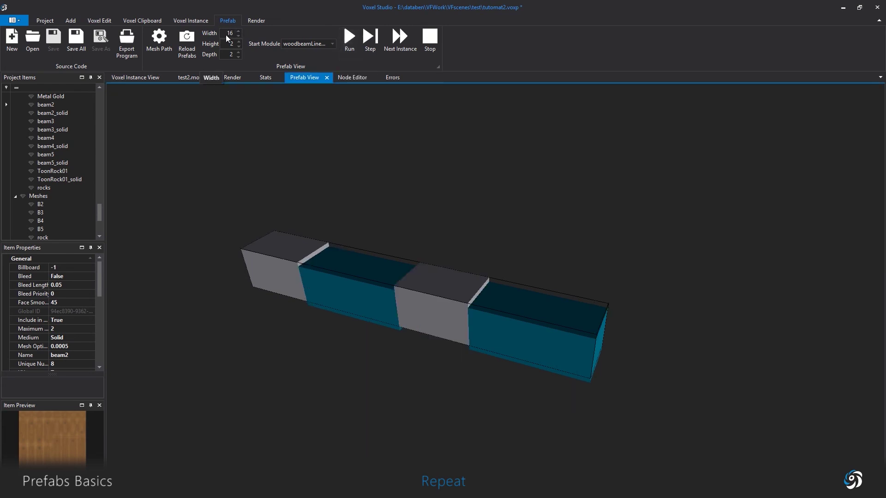
# Run woodbeamLineRepeat at width 35, and keep raising the prefab width to 38 and 43.
pyautogui.click(239, 31)
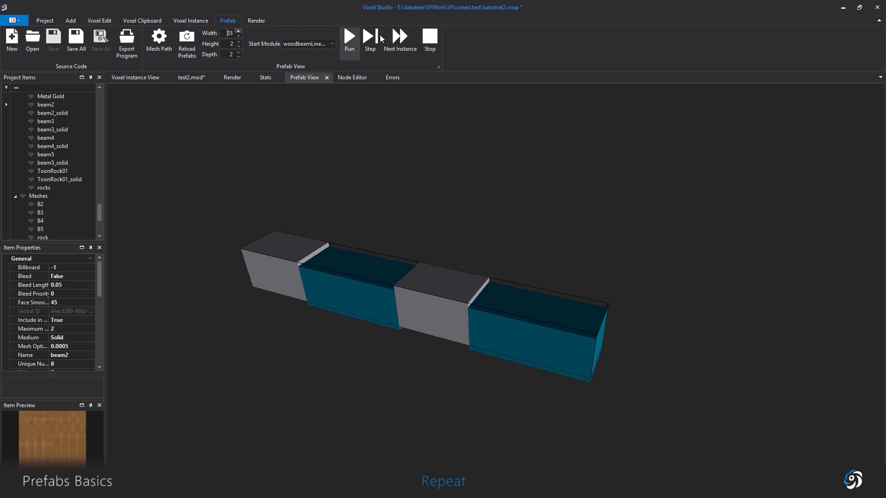
pyautogui.click(349, 39)
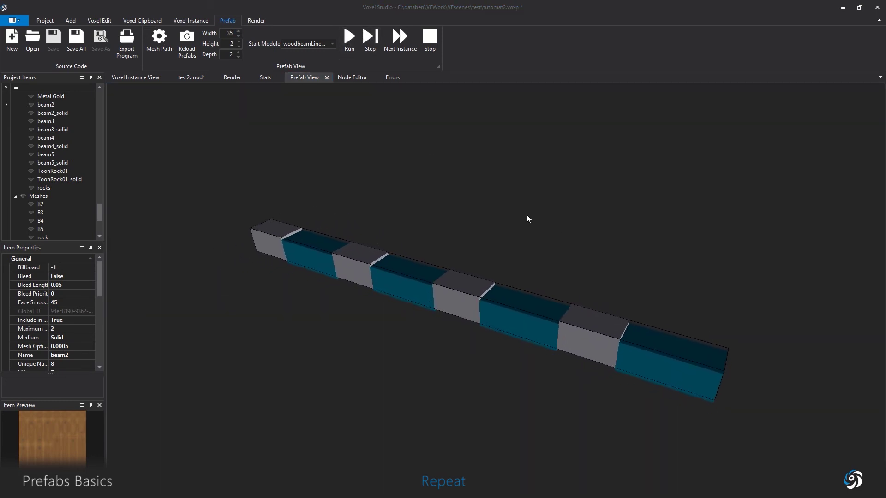
pyautogui.click(238, 31)
pyautogui.click(239, 32)
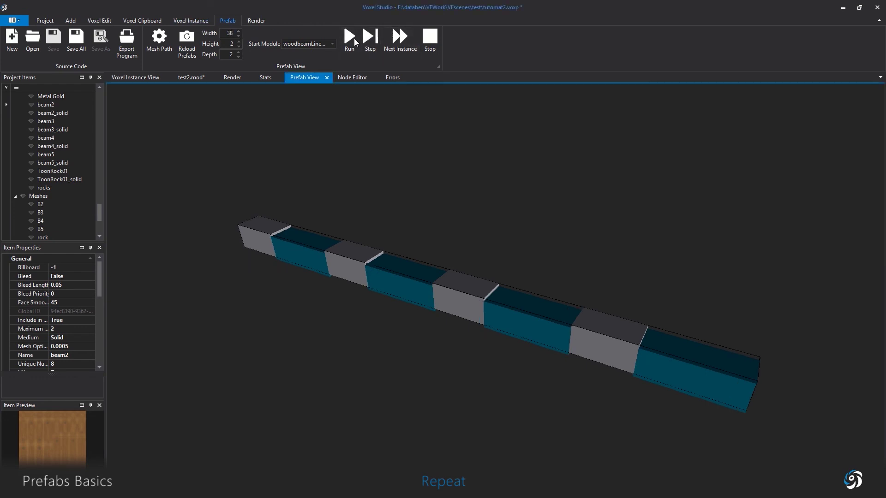
pyautogui.click(239, 31)
pyautogui.click(238, 31)
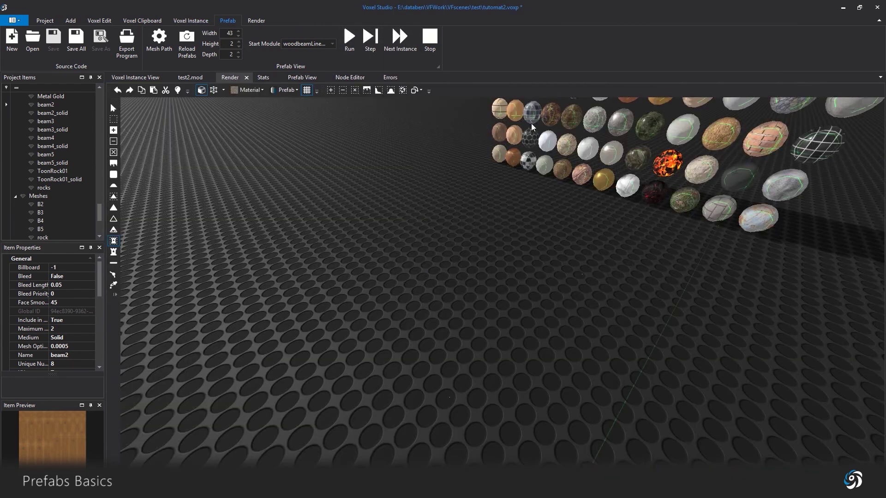
# Draw a prefab box about 59 × 7 × 4 on the floor of the render scene.
pyautogui.moveTo(241, 287); pyautogui.dragTo(528, 189)
pyautogui.click(527, 177)
pyautogui.moveTo(507, 185); pyautogui.dragTo(382, 220, button='right')
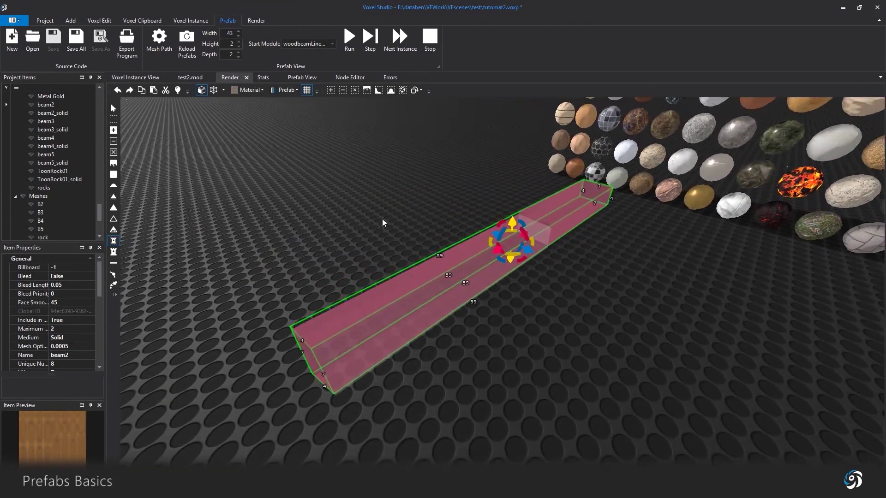
# Try higher and lower Scale values for the test prefab in the render scene and close its settings.
pyautogui.click(284, 90)
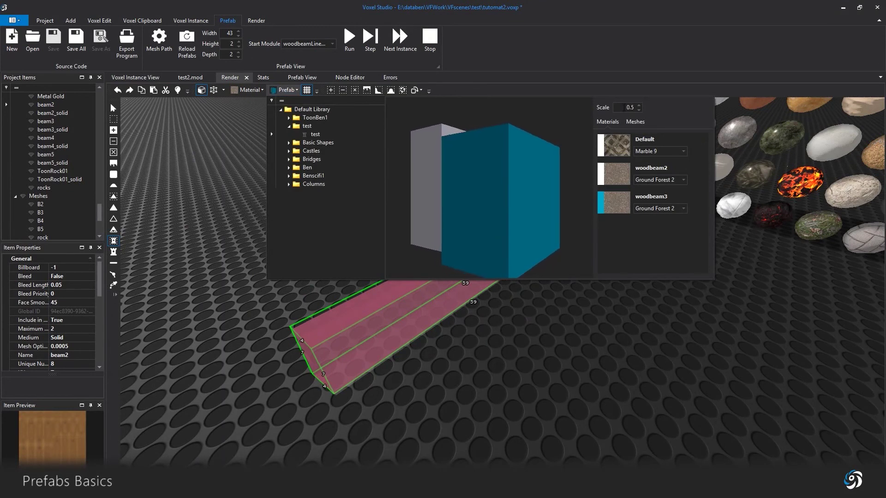
pyautogui.doubleClick(630, 107)
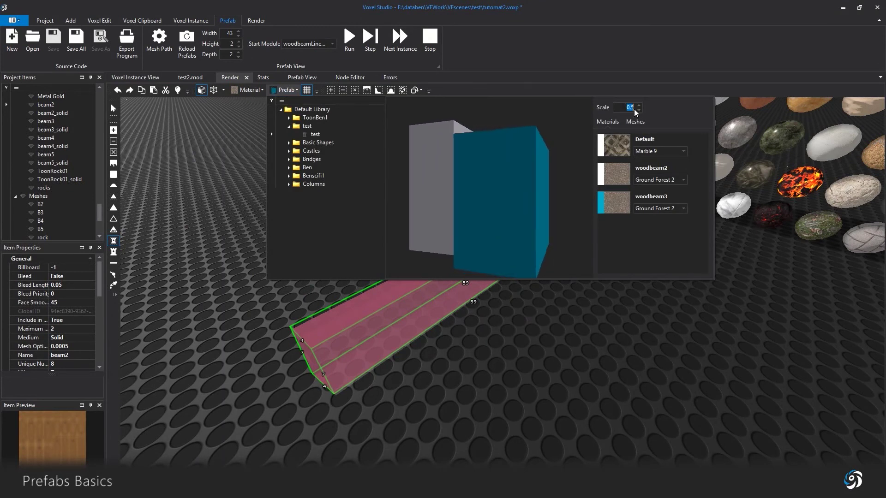
pyautogui.click(638, 105)
pyautogui.click(638, 106)
pyautogui.click(638, 105)
pyautogui.click(638, 105)
pyautogui.click(639, 109)
pyautogui.click(639, 110)
pyautogui.click(638, 110)
pyautogui.click(638, 110)
pyautogui.moveTo(588, 333); pyautogui.dragTo(581, 336, button='right')
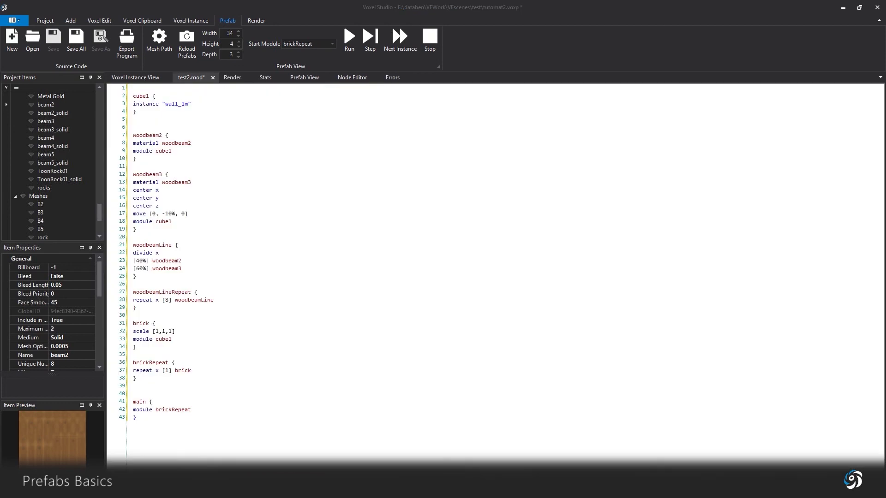
# Compare the test prefab's repetition in the 35-long box at Scale 2 and Scale 1 in the render scene.
pyautogui.click(174, 337)
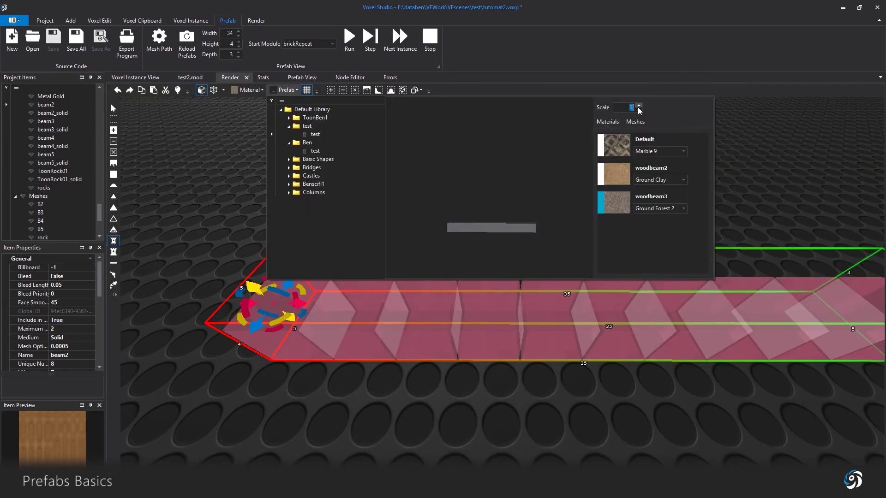
pyautogui.click(638, 110)
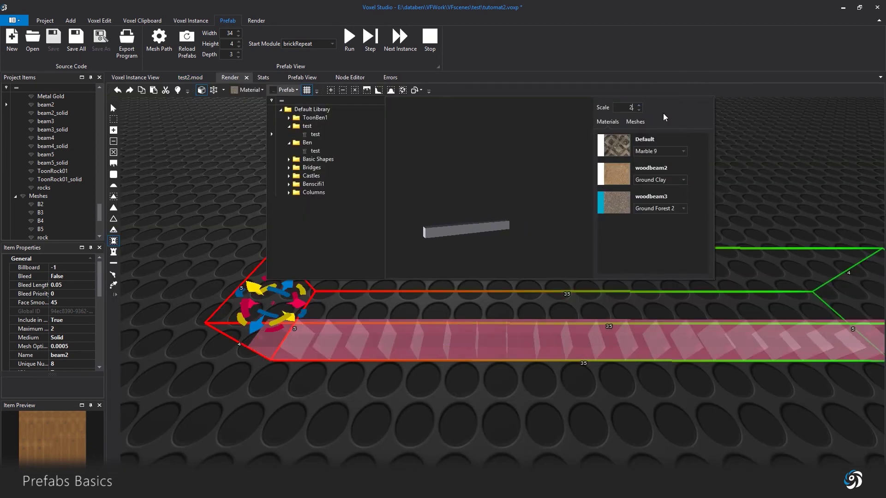
pyautogui.moveTo(300, 307); pyautogui.dragTo(279, 295)
pyautogui.click(283, 91)
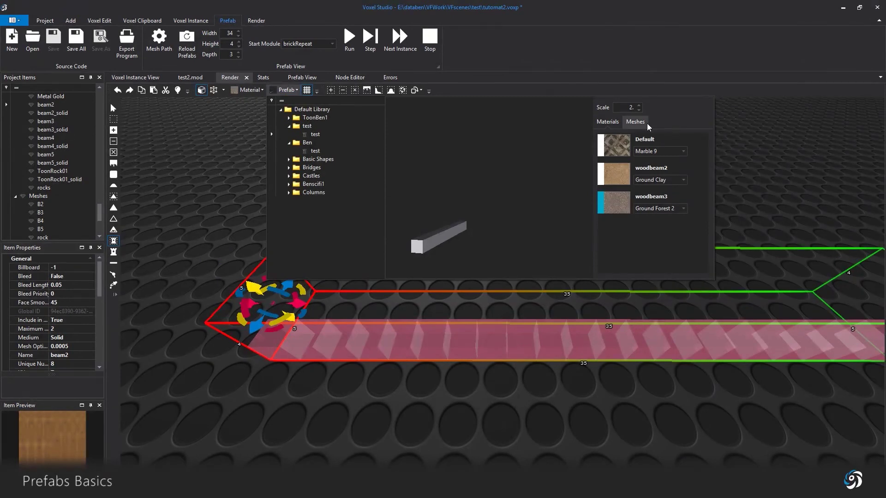
pyautogui.doubleClick(628, 107)
pyautogui.write('1')
pyautogui.click(638, 105)
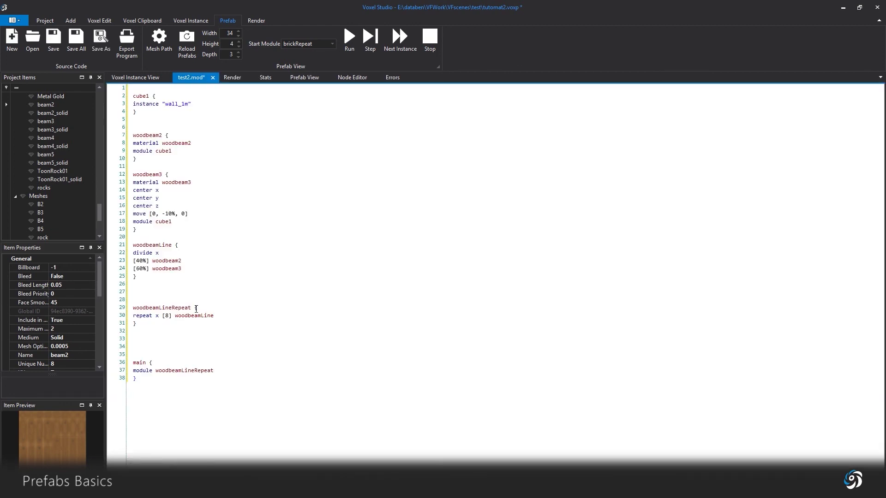
# Duplicate the woodbeamLineRepeat module directly below itself in test2.mod and remove the repeat line from the first copy.
pyautogui.moveTo(151, 324); pyautogui.dragTo(130, 306)
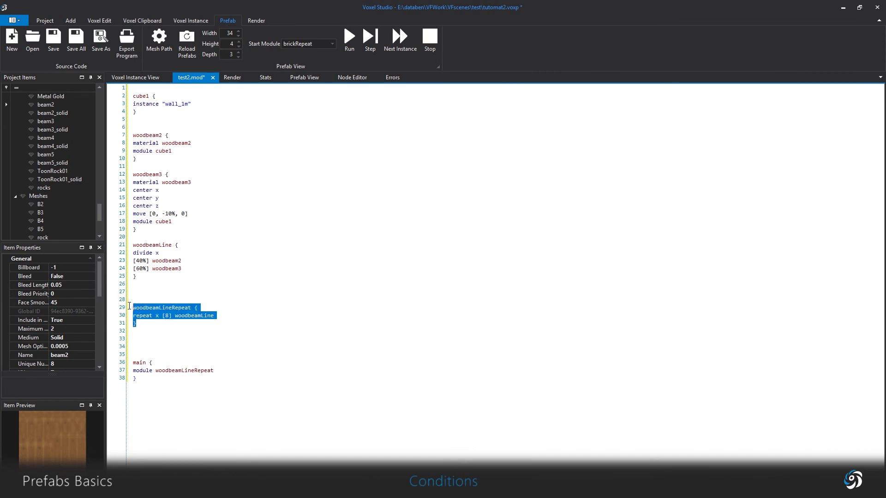
pyautogui.hotkey('ctrl', 'c')
pyautogui.click(144, 298)
pyautogui.press('BackSpace')
pyautogui.click(159, 314)
pyautogui.press('Return')
pyautogui.hotkey('ctrl', 'v')
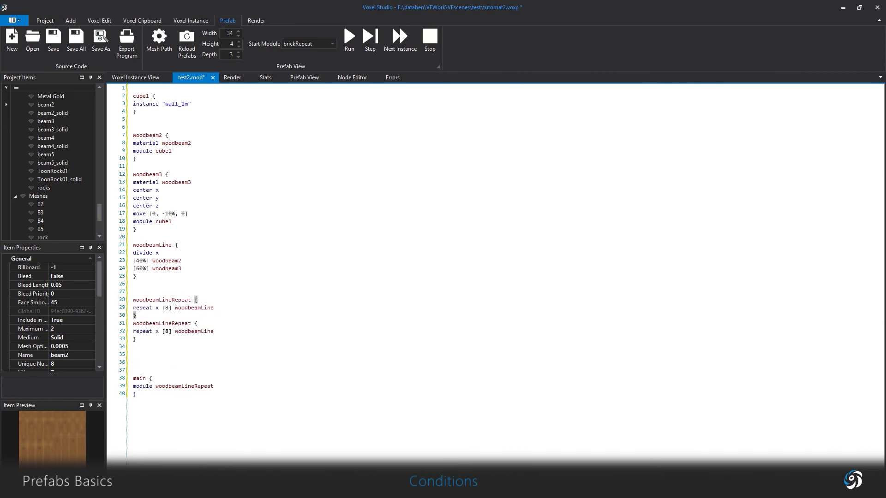
pyautogui.moveTo(228, 308); pyautogui.dragTo(132, 308)
pyautogui.press('BackSpace')
# Run woodbeamLineRepeat in the prefab preview at width 10 and again at width 4.
pyautogui.click(304, 77)
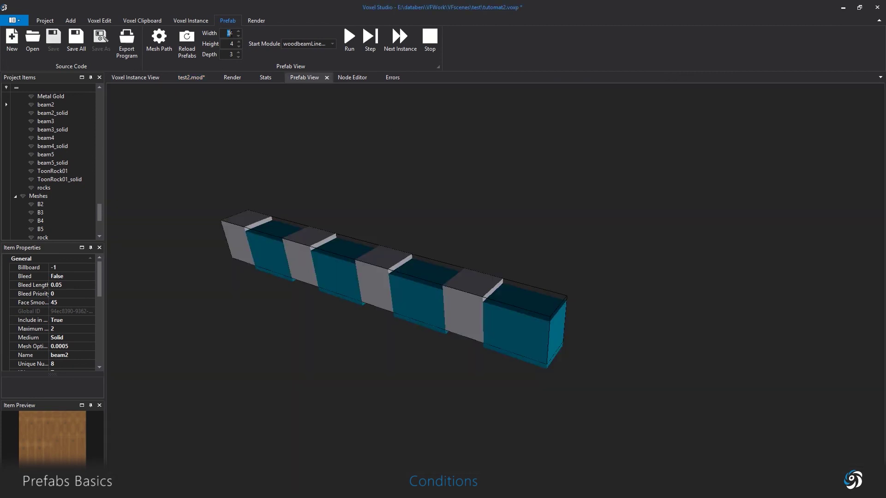
pyautogui.write('10')
pyautogui.click(344, 42)
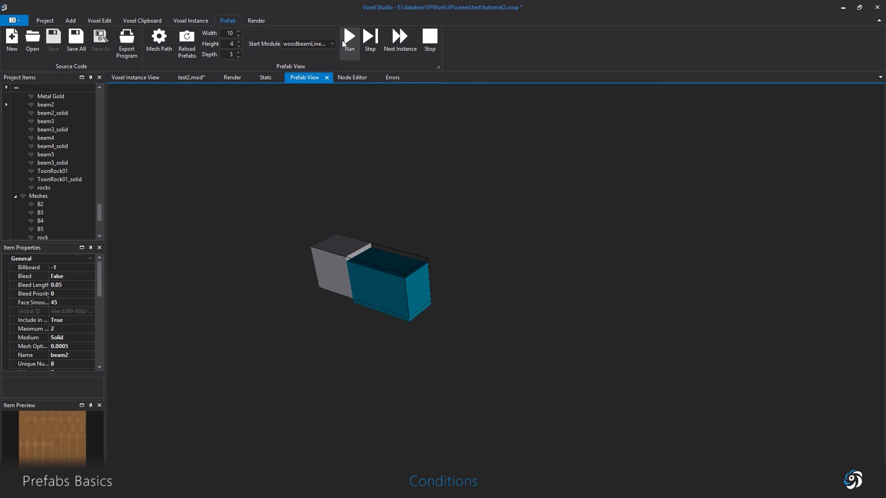
pyautogui.doubleClick(232, 33)
pyautogui.write('4')
pyautogui.click(346, 41)
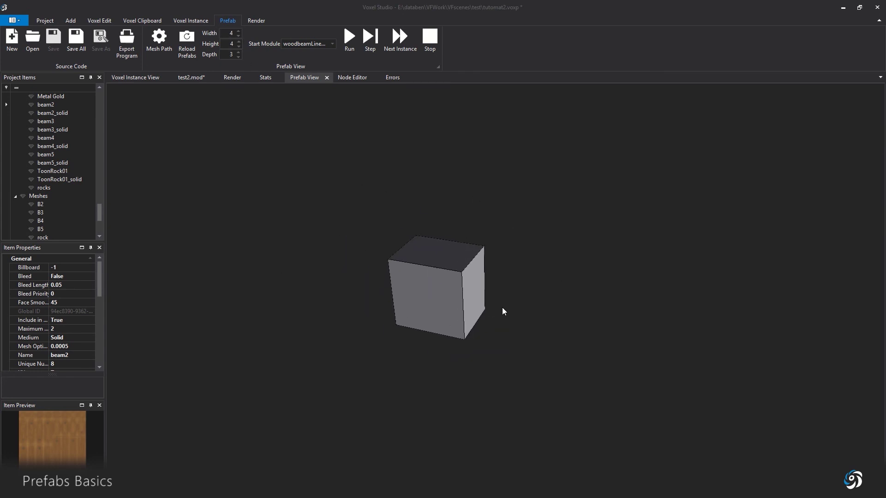
# Check the width condition by running the prefab at widths 5 and 8 and once more at 4.
pyautogui.click(239, 31)
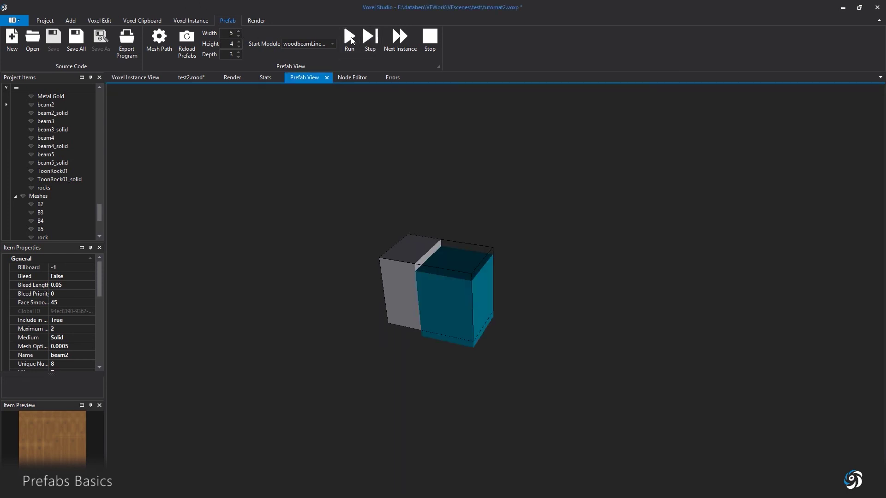
pyautogui.click(239, 32)
pyautogui.click(239, 31)
pyautogui.click(239, 32)
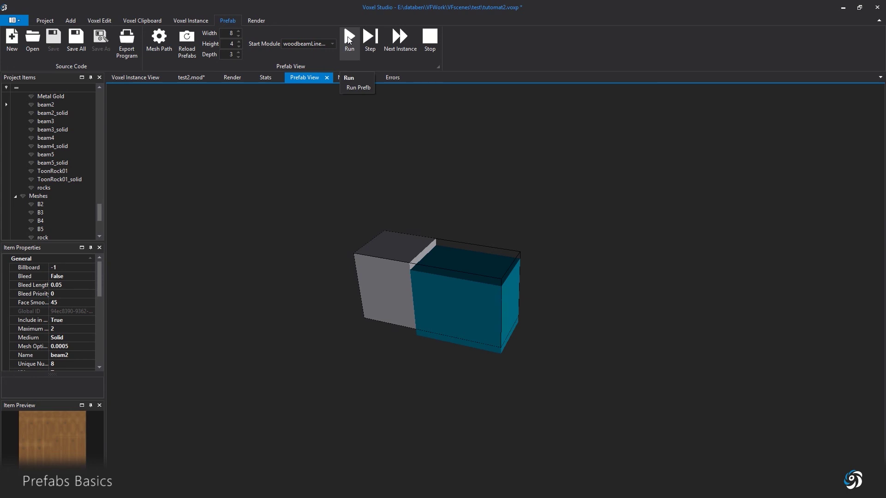
pyautogui.write('4')
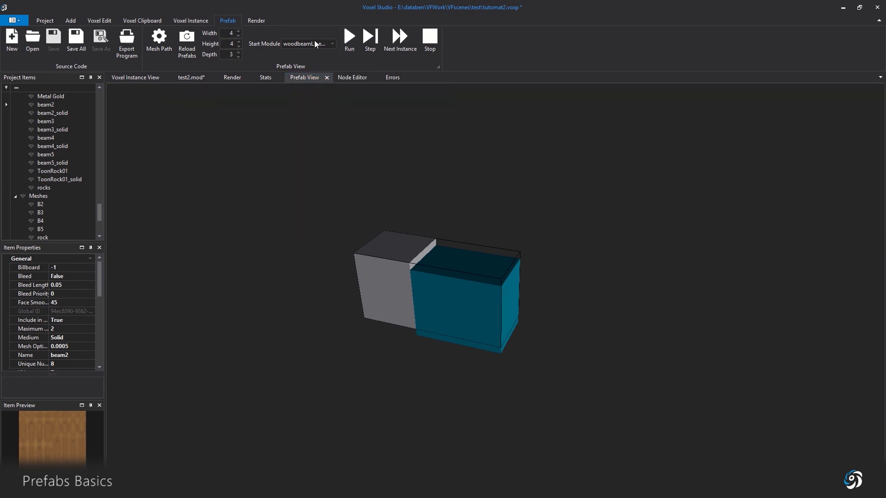
pyautogui.click(349, 44)
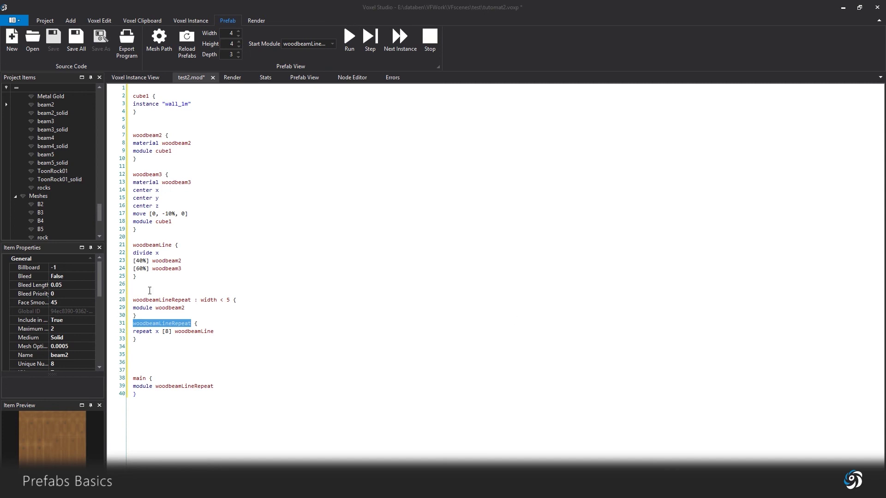
# Have the main module call woodbeamLineRepeat and save the test2.mod script.
pyautogui.doubleClick(160, 326)
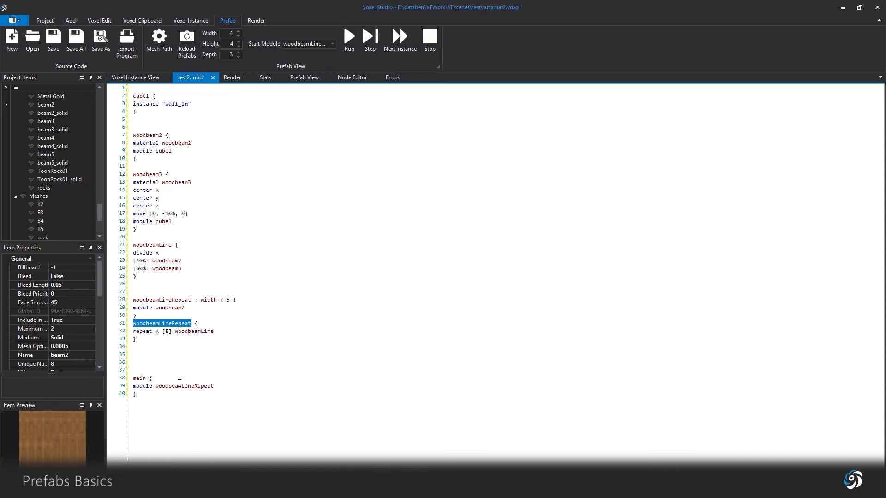
pyautogui.doubleClick(179, 384)
pyautogui.hotkey('ctrl', 'v')
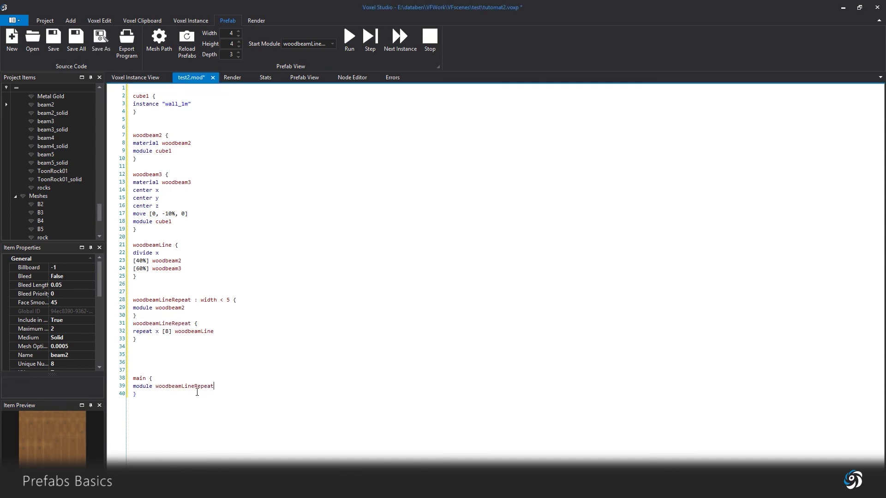
pyautogui.moveTo(153, 396); pyautogui.dragTo(122, 378)
pyautogui.click(206, 376)
pyautogui.click(56, 48)
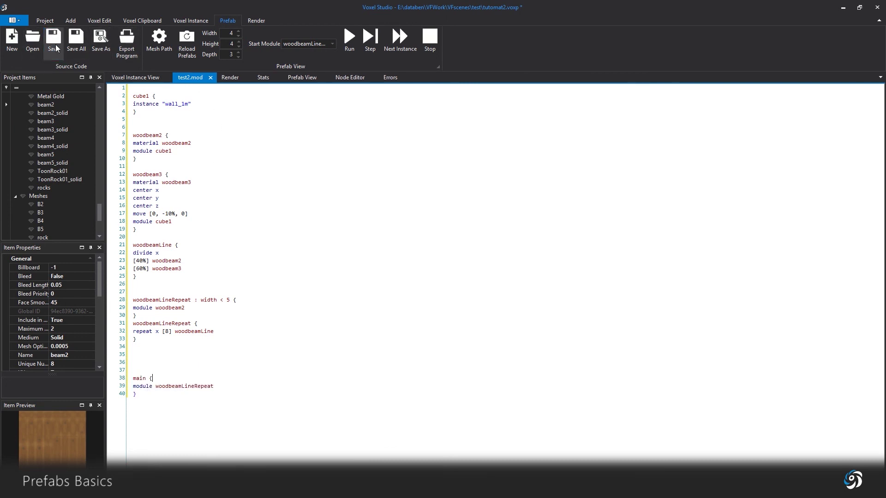
# Export the compiled program over the existing test.code in the test library folder.
pyautogui.click(127, 46)
pyautogui.click(106, 66)
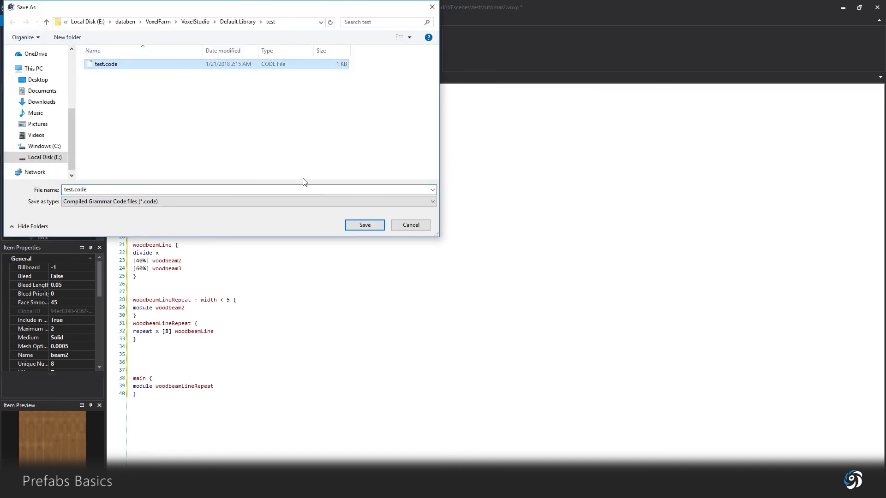
pyautogui.click(363, 227)
pyautogui.click(463, 246)
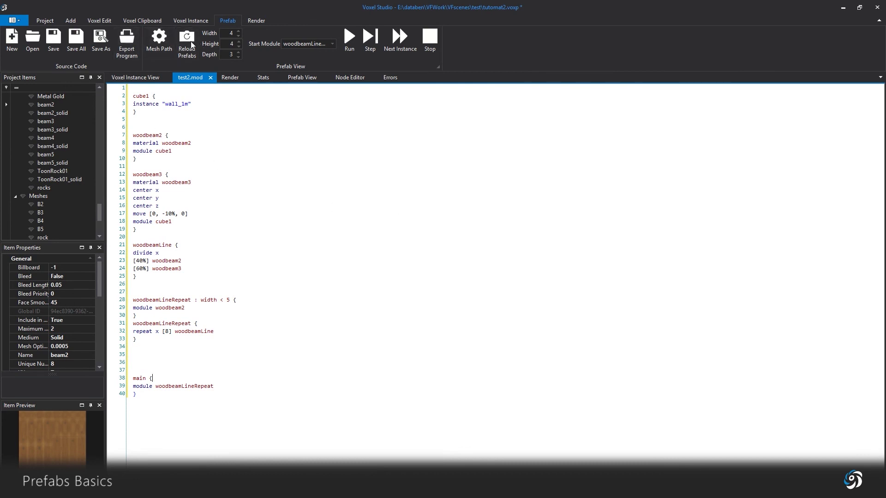
# Use the test prefab with its Wood 7 and Wood Red Shinny materials to draw a box on the render scene's floor.
pyautogui.click(256, 20)
pyautogui.click(230, 77)
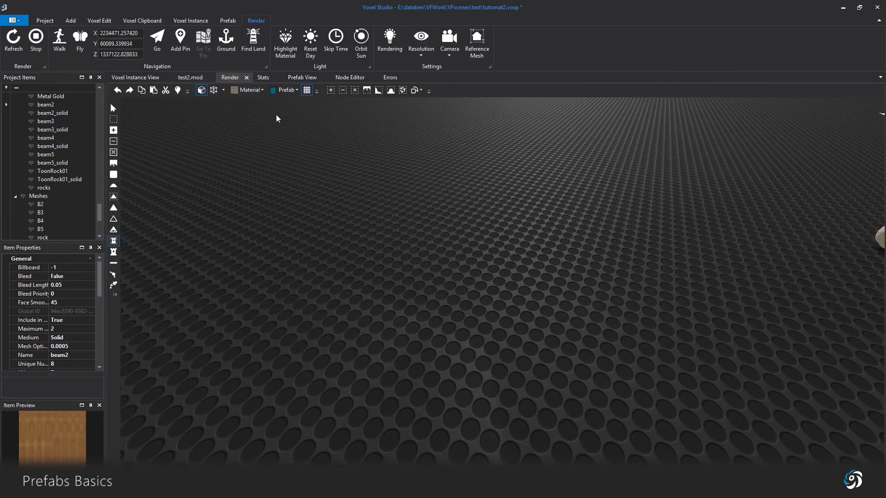
pyautogui.click(281, 90)
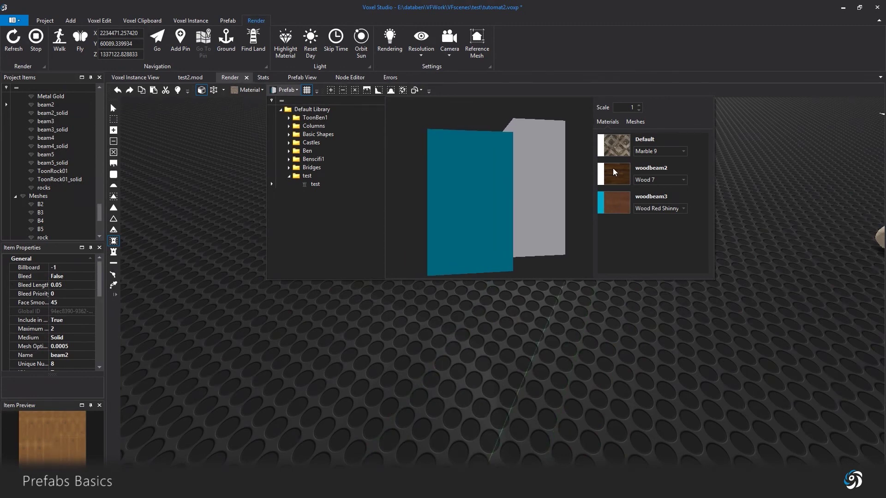
pyautogui.click(435, 307)
pyautogui.moveTo(435, 307); pyautogui.dragTo(621, 313)
pyautogui.click(749, 214)
# Resize the prefab box to about 14 long and again to about 31 long, placing a copy in the scene at each size.
pyautogui.moveTo(444, 257); pyautogui.dragTo(533, 284)
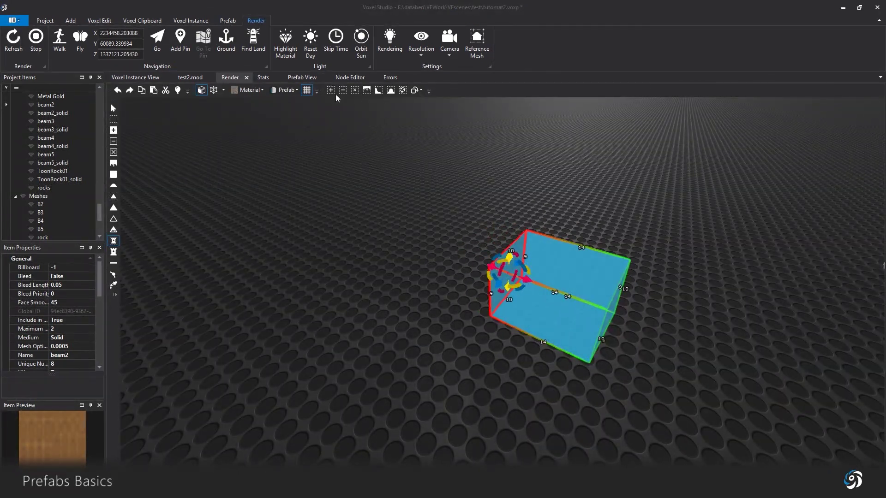
pyautogui.click(509, 267)
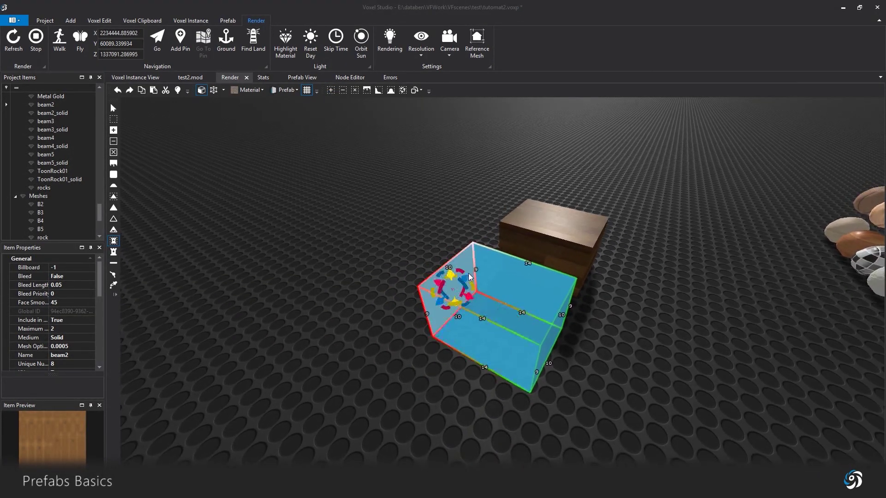
pyautogui.moveTo(467, 300); pyautogui.dragTo(382, 263)
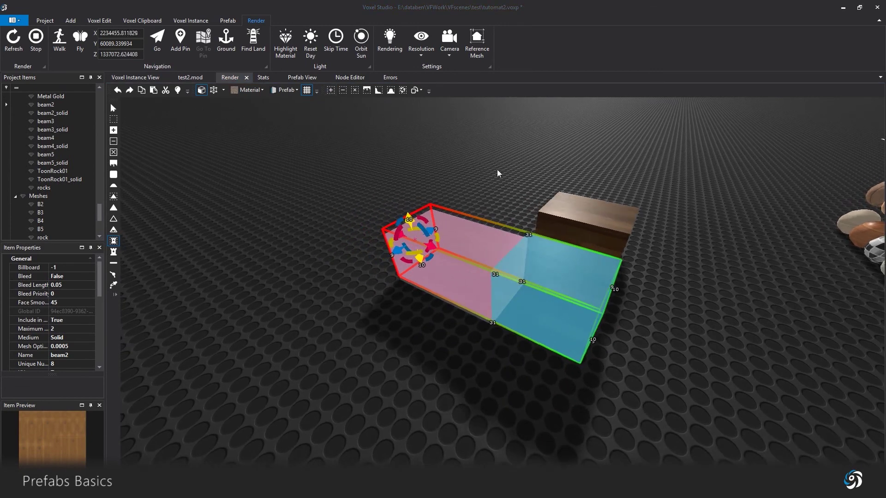
pyautogui.click(482, 282)
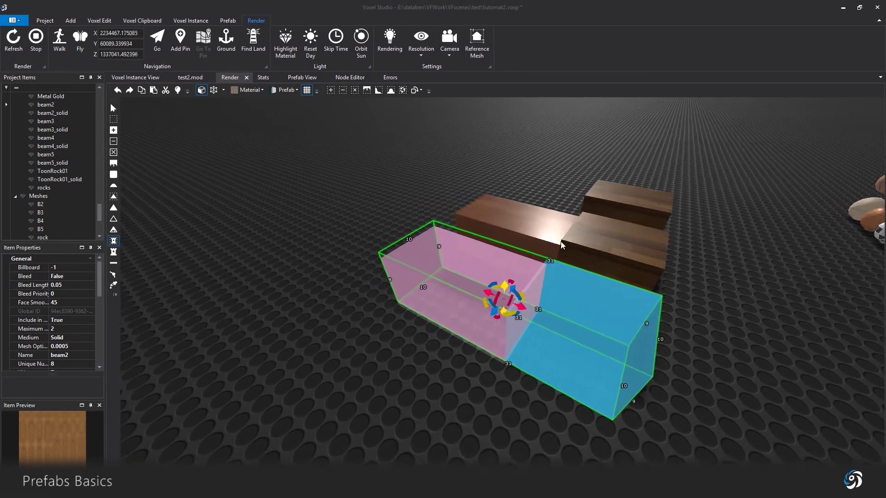
# Lengthen the prefab box to about 92 so the beam pattern repeats along it.
pyautogui.click(415, 265)
pyautogui.moveTo(415, 265); pyautogui.dragTo(257, 205)
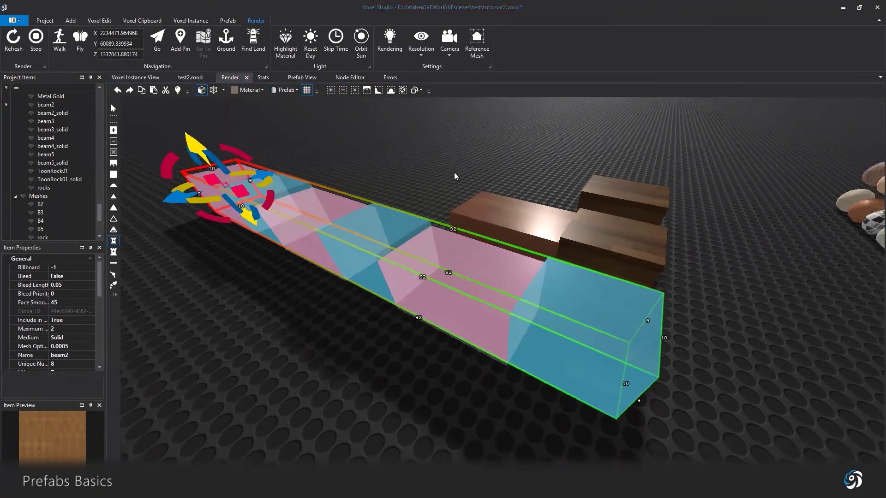
pyautogui.click(454, 176)
pyautogui.moveTo(455, 175); pyautogui.dragTo(381, 275, button='middle')
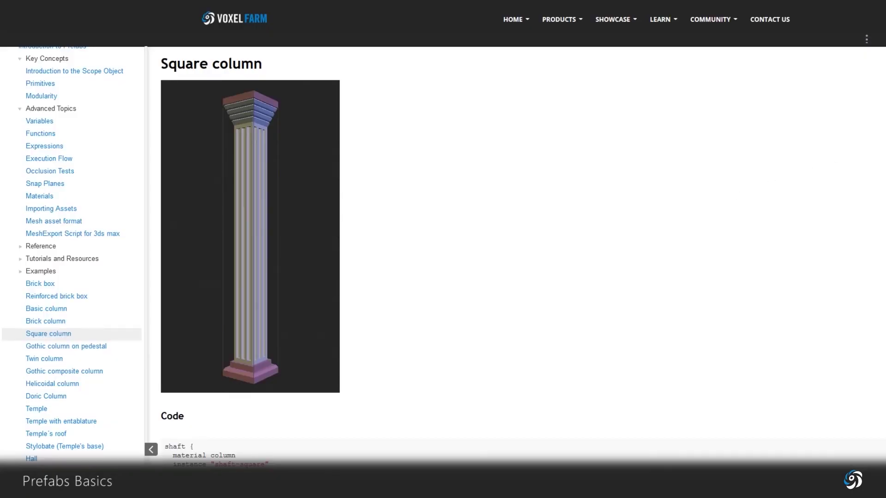
# Switch to the Voxel Farm documentation and examine the code of the Square column example.
pyautogui.scroll(-6, 508, 253)
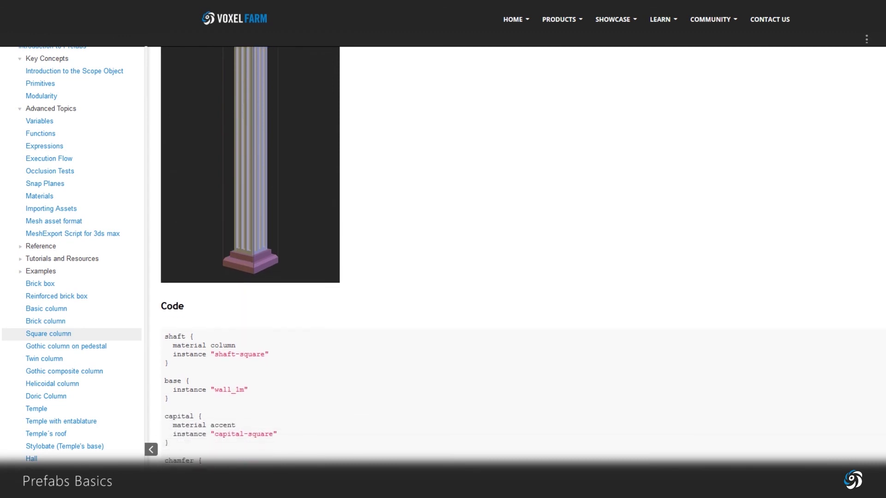
pyautogui.scroll(-2, 300, 210)
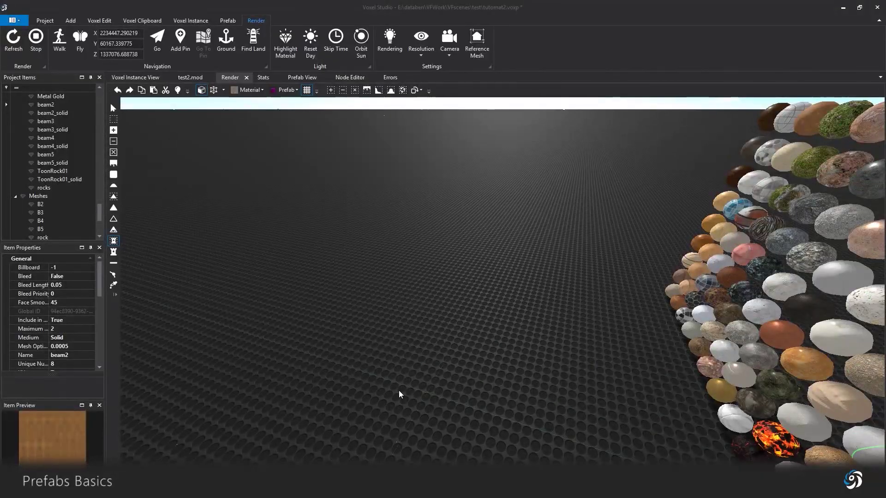
# Back in Voxel Studio, draw a column prefab box about 15 × 11 at its base and adjust its height to about 40.
pyautogui.moveTo(367, 373); pyautogui.dragTo(446, 355)
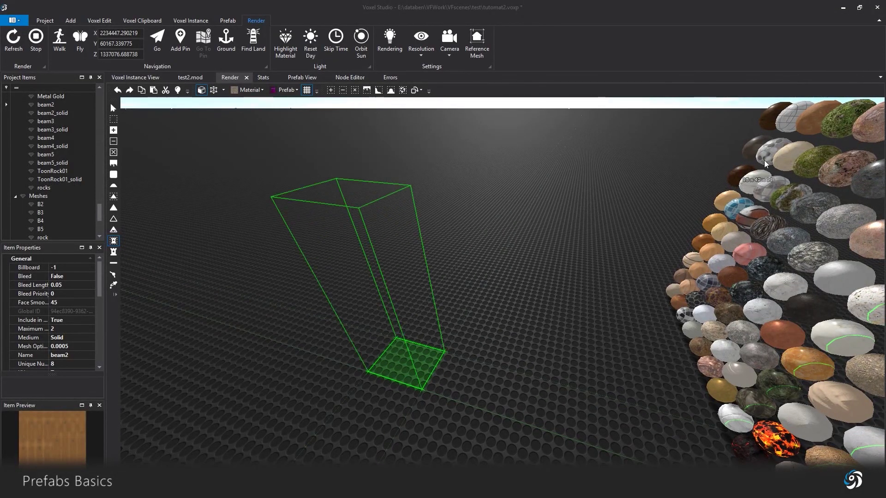
pyautogui.click(459, 188)
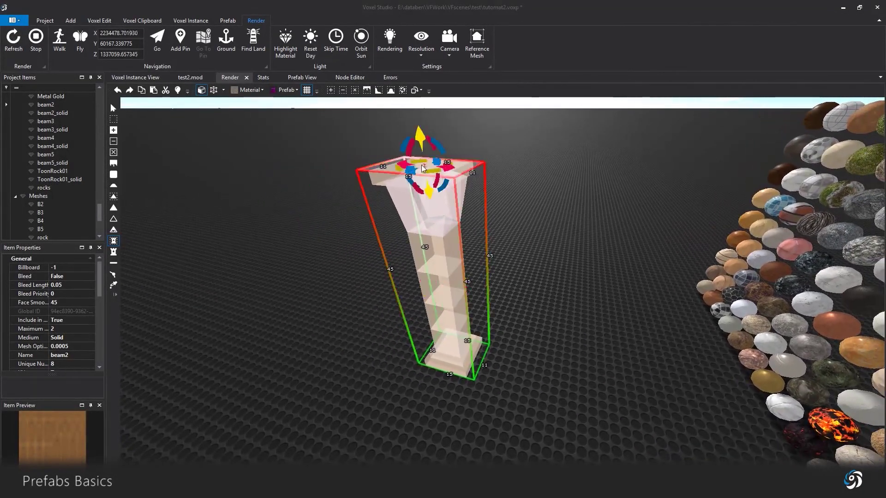
pyautogui.moveTo(421, 175)
pyautogui.mouseDown()
pyautogui.moveTo(420, 235)
pyautogui.moveTo(418, 153)
pyautogui.moveTo(421, 192)
pyautogui.mouseUp()
pyautogui.press('w')
pyautogui.moveTo(524, 312); pyautogui.dragTo(524, 267, button='right')
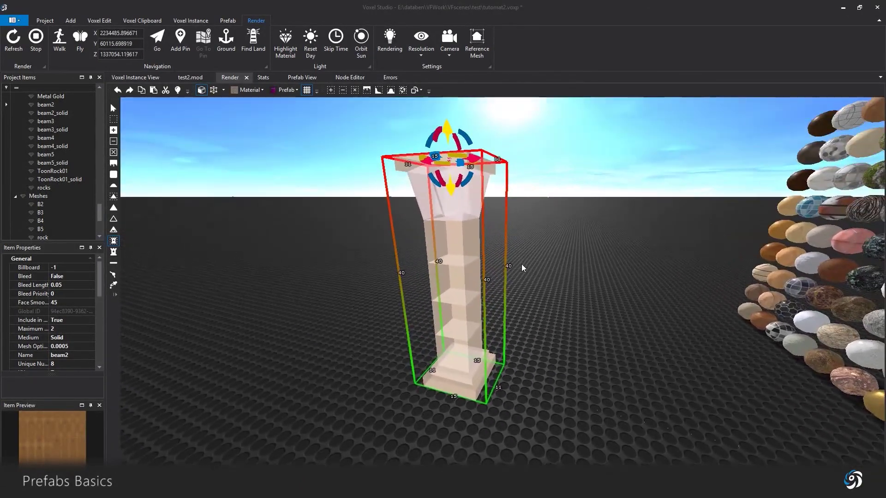